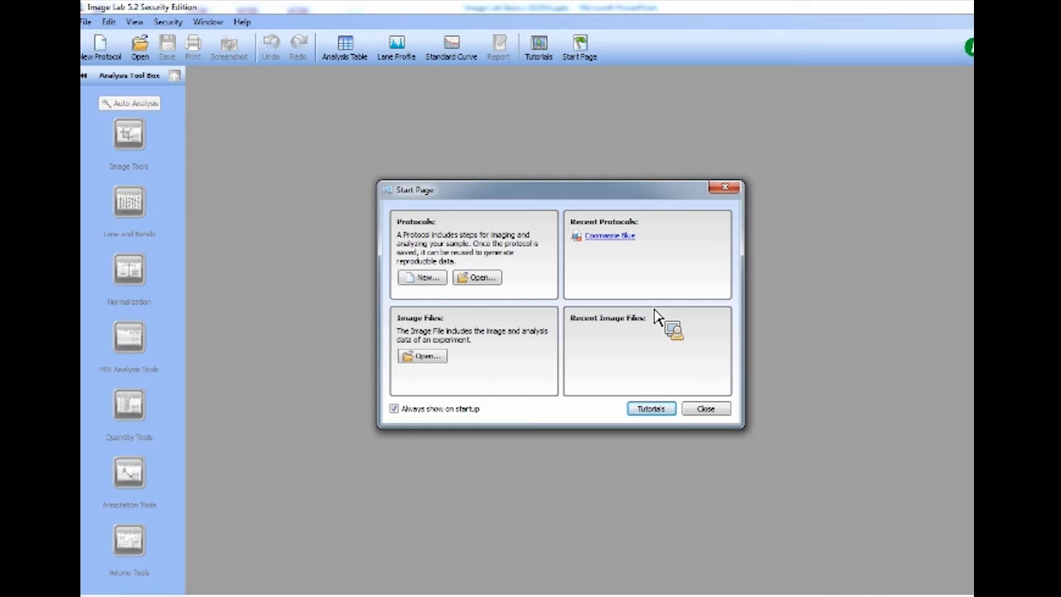
Look over the available Image Lab tutorials and close the start page.
left_click(652, 410)
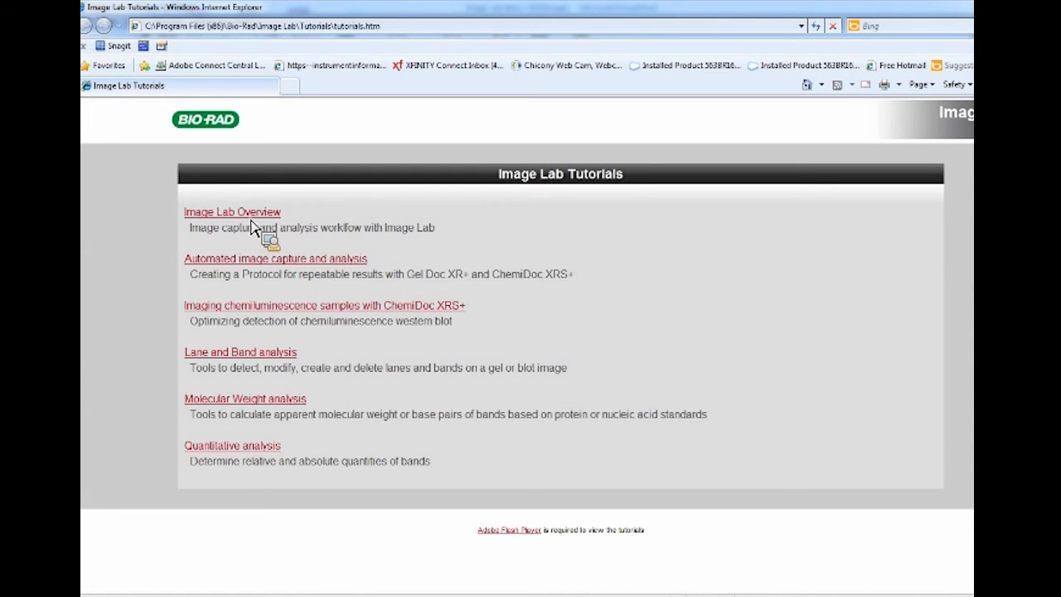
left_click(251, 262)
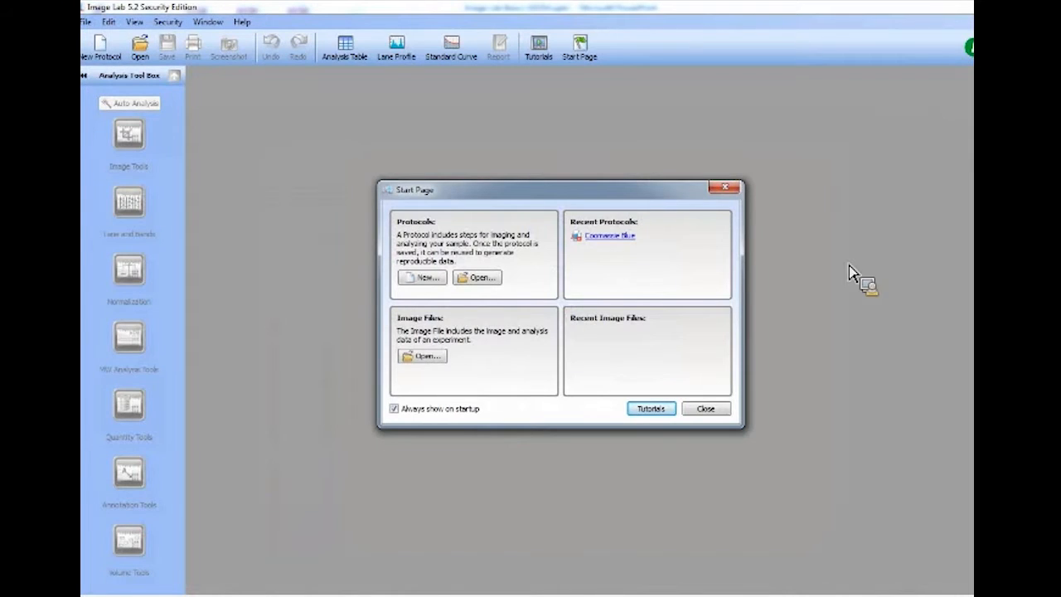
left_click(719, 408)
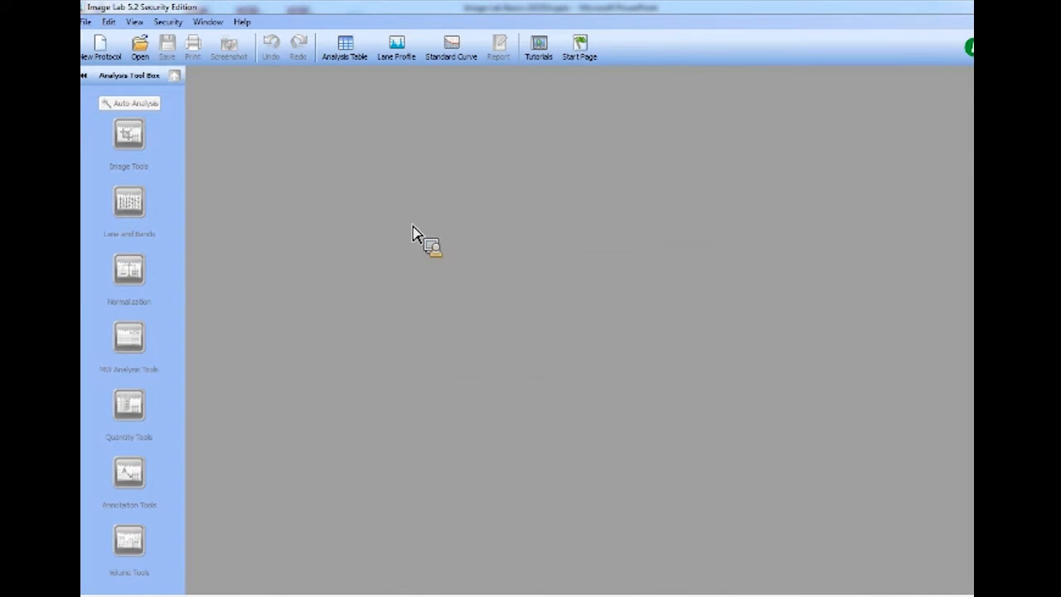
left_click(86, 22)
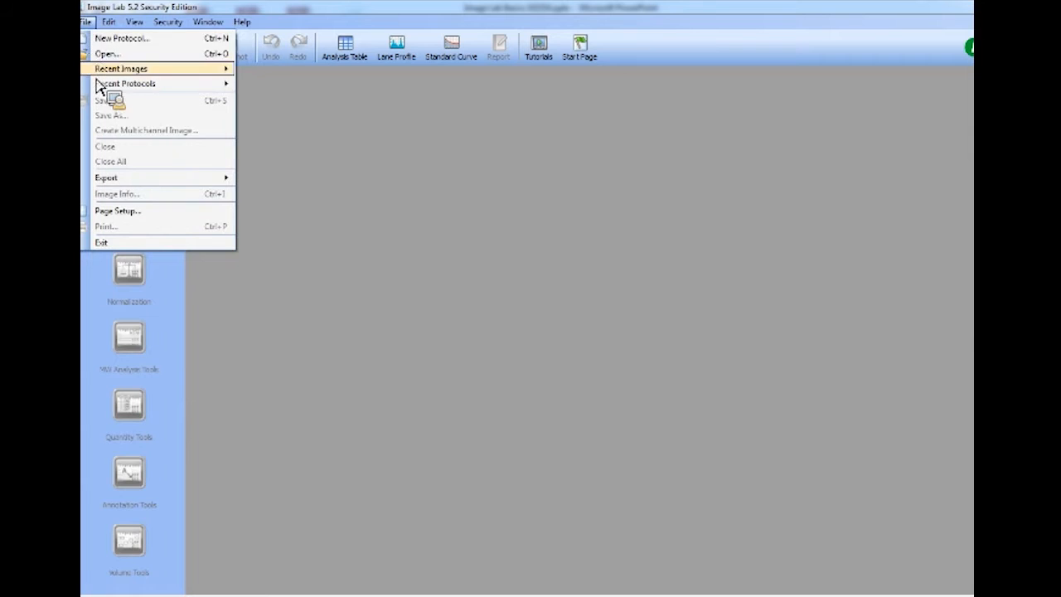
mouse_move(121, 91)
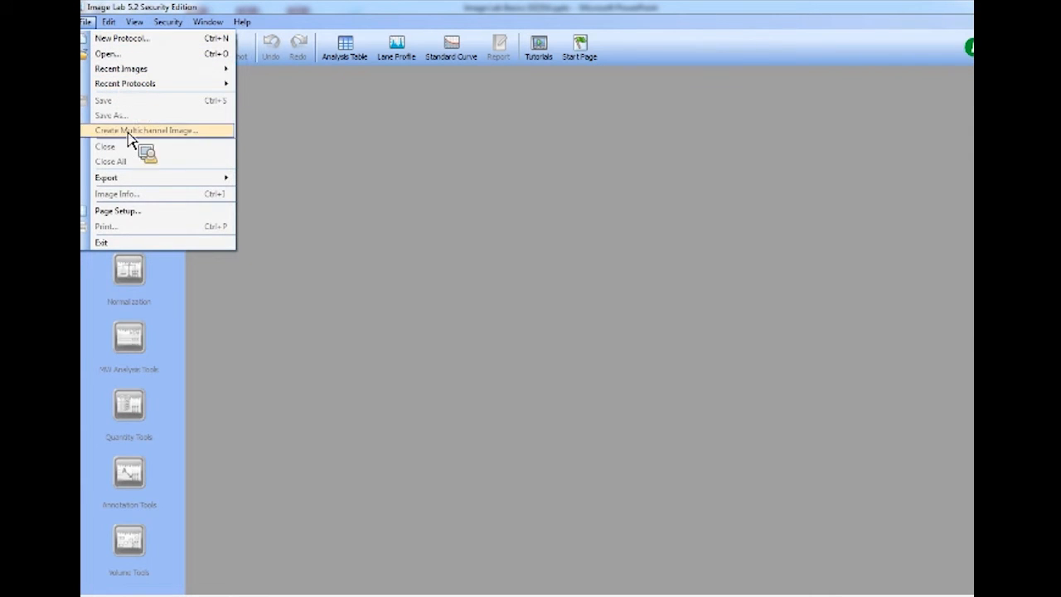
mouse_move(135, 183)
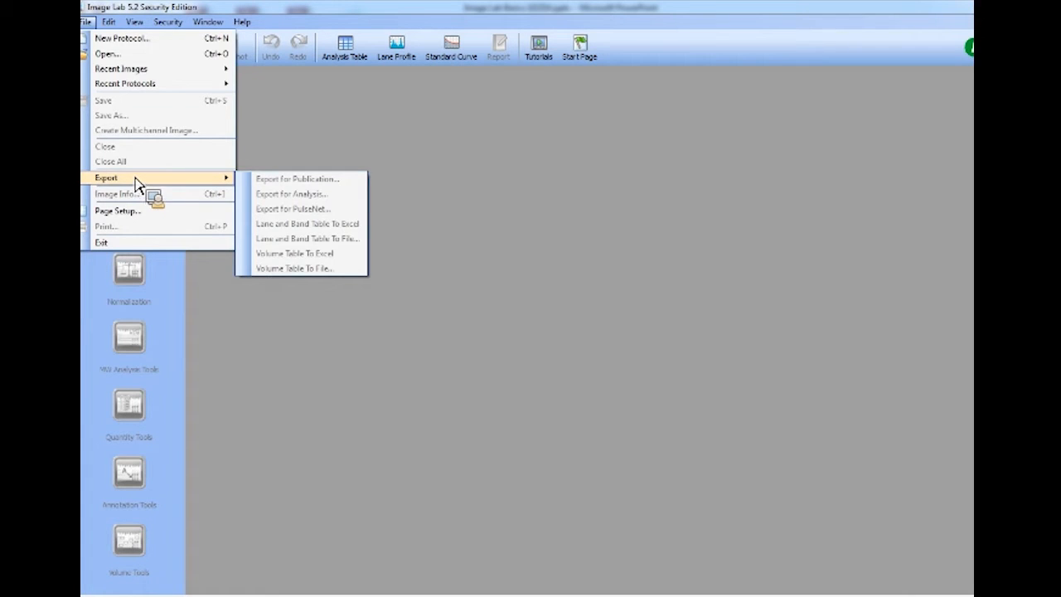
mouse_move(116, 23)
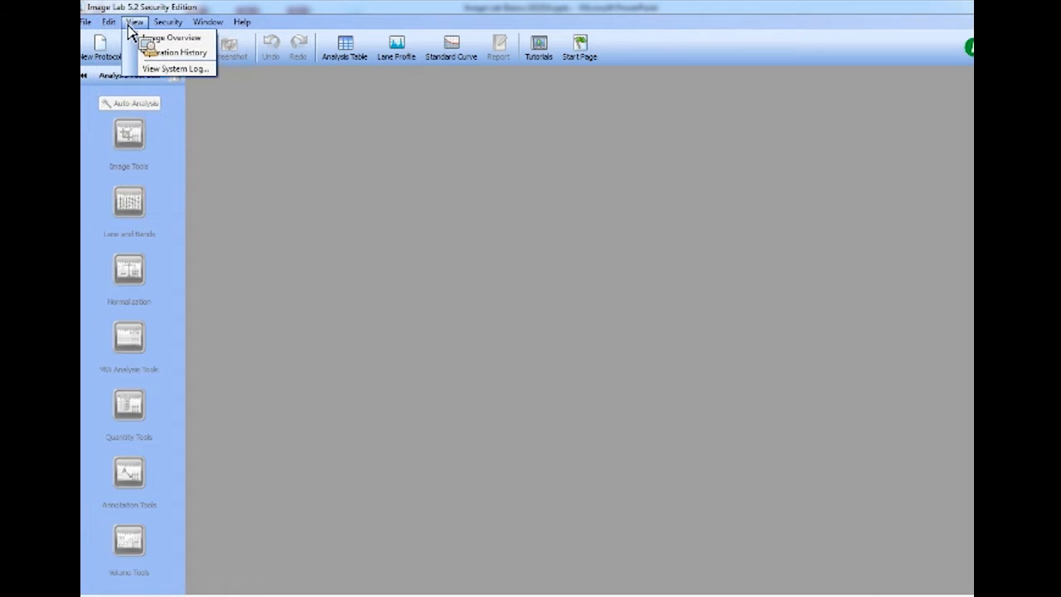
mouse_move(164, 25)
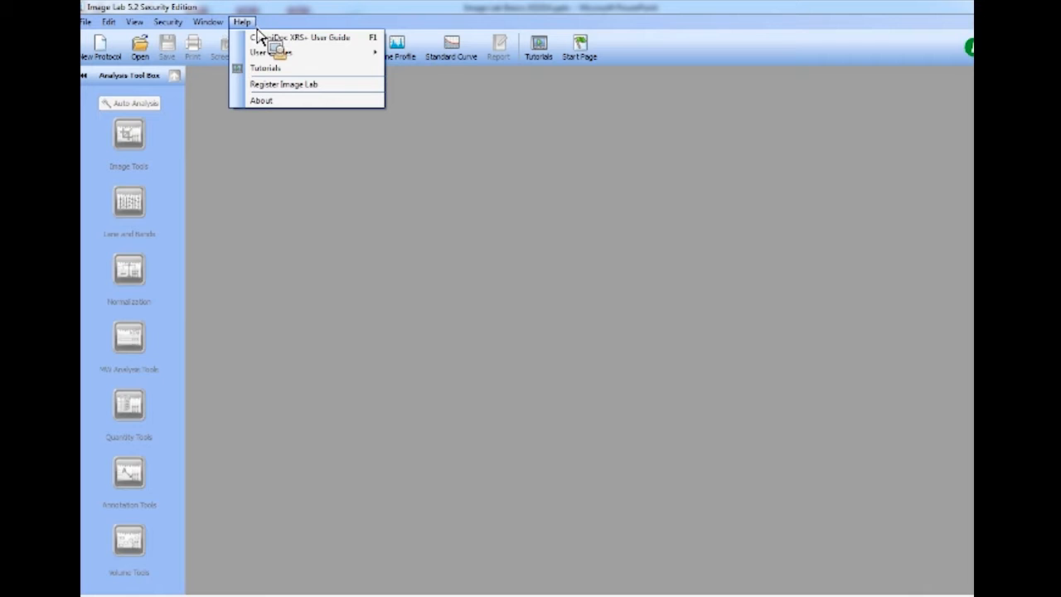
Open the ChemiDoc XRS+ User Guide and browse its table of contents and the chapter on setting up the imager.
left_click(273, 37)
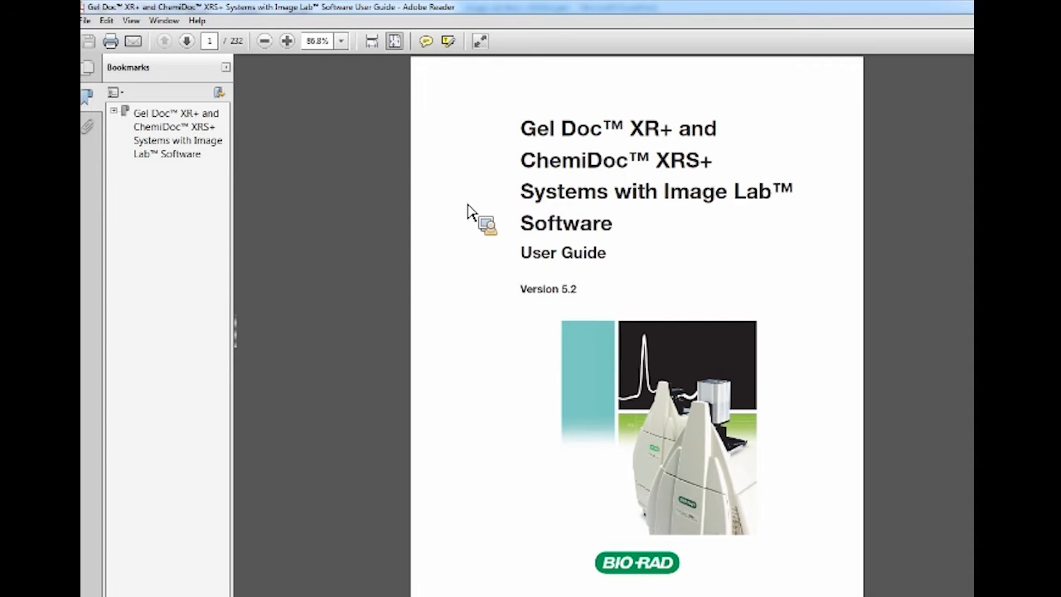
scroll(469, 210, "down", 5)
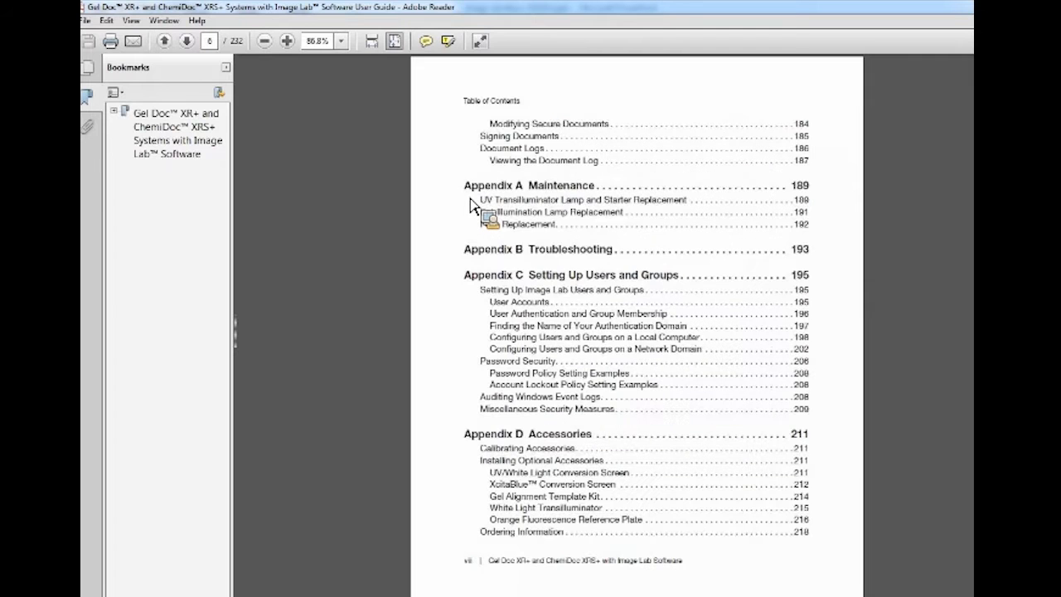
scroll(469, 207, "down", 20)
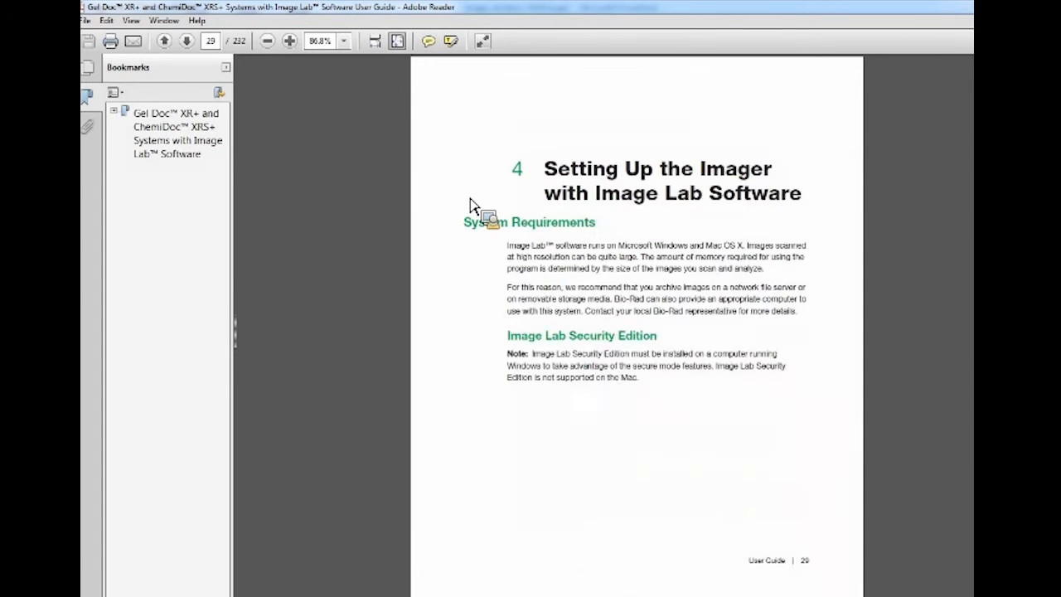
scroll(469, 208, "down", 15)
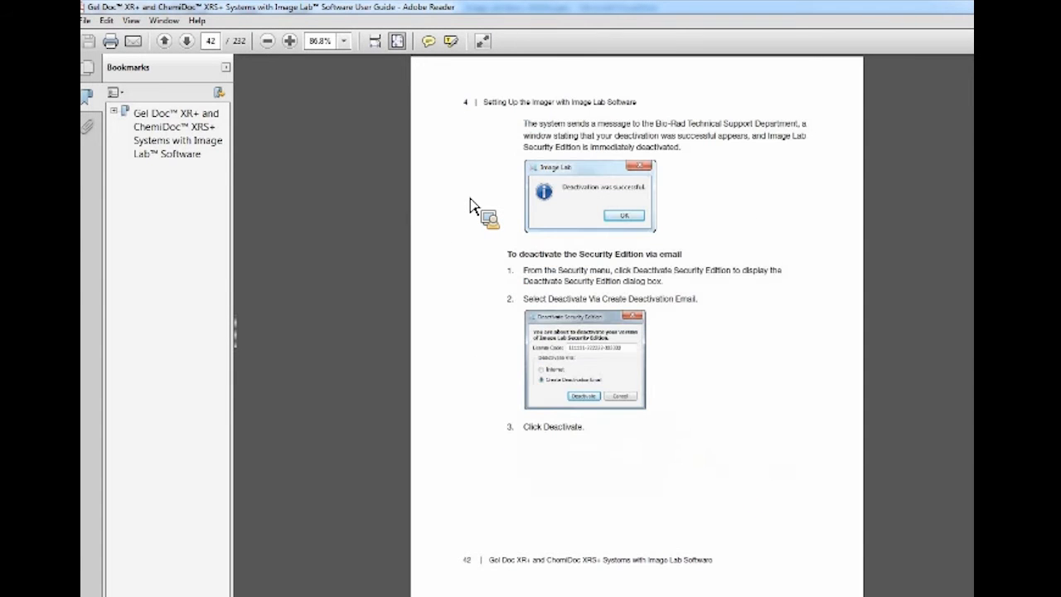
scroll(469, 208, "up", 14)
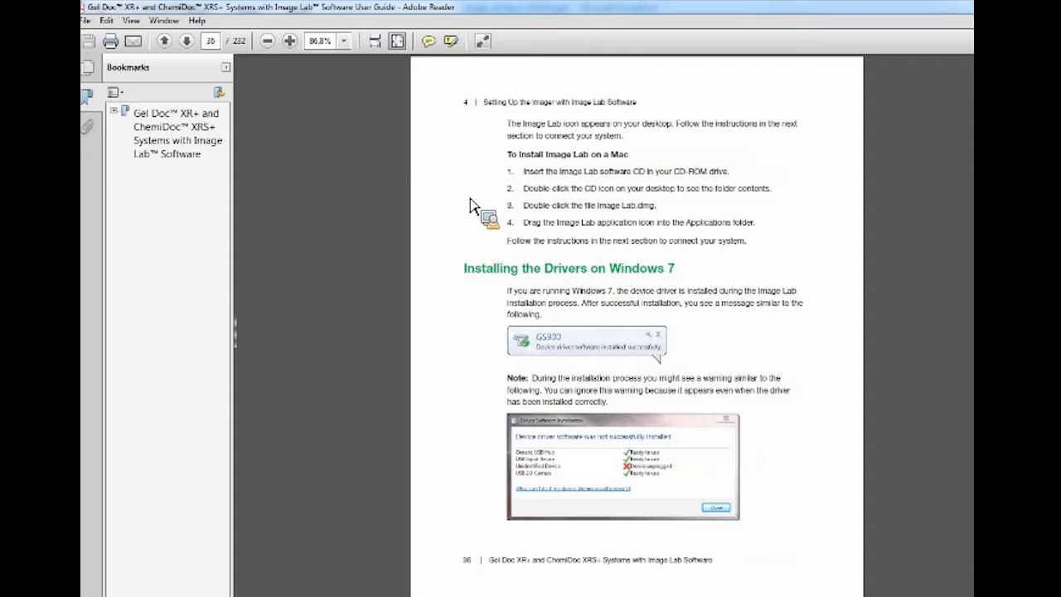
scroll(468, 207, "up", 6)
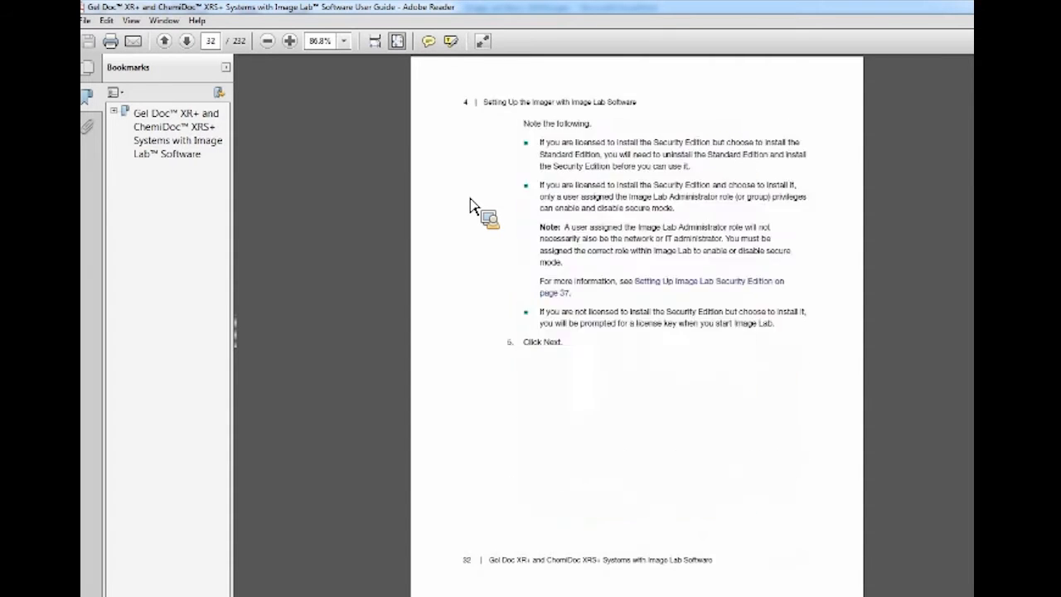
scroll(469, 207, "up", 2)
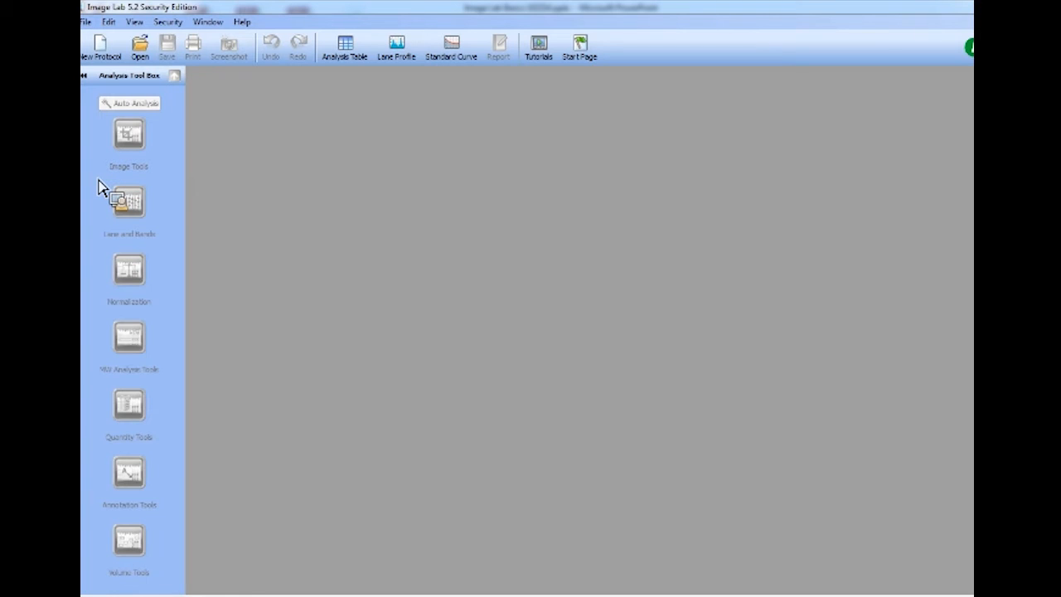
Create a new imaging protocol from the start page and maximize its setup window.
left_click_drag(98, 186, 563, 91)
left_click(590, 54)
left_click_drag(590, 54, 540, 287)
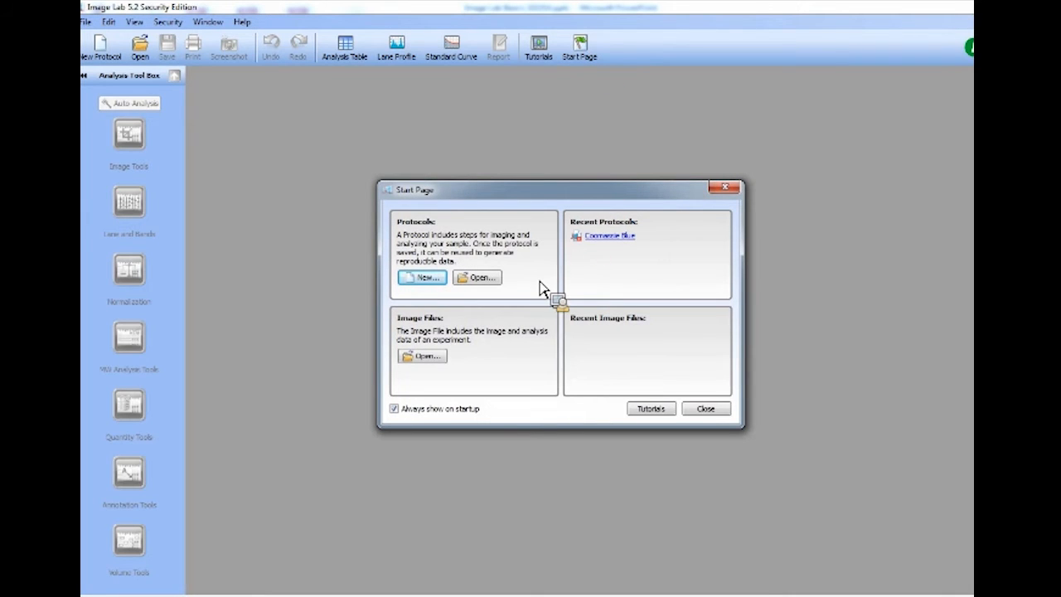
left_click(424, 280)
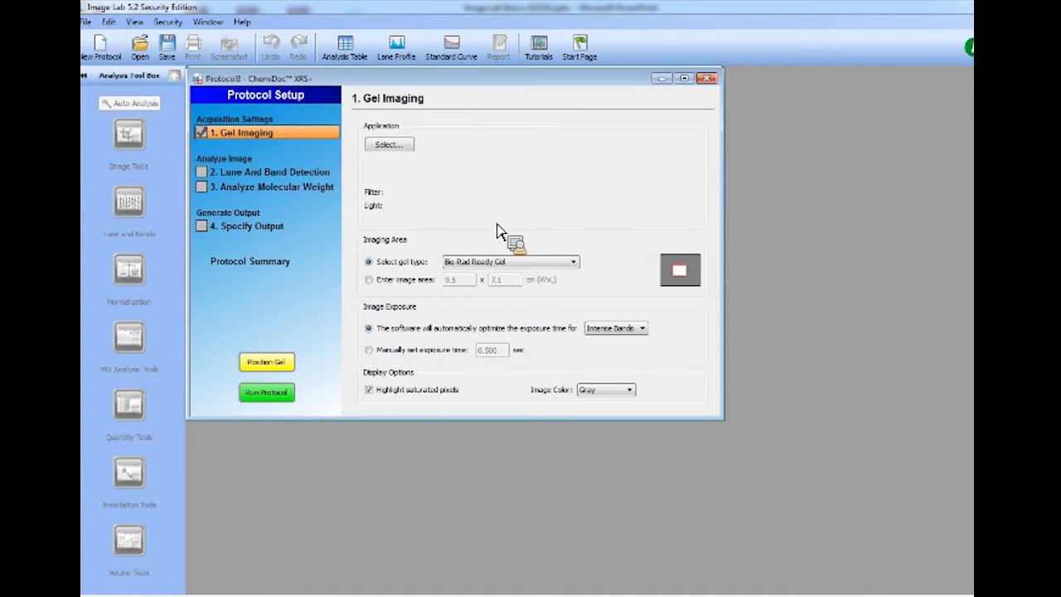
left_click(684, 79)
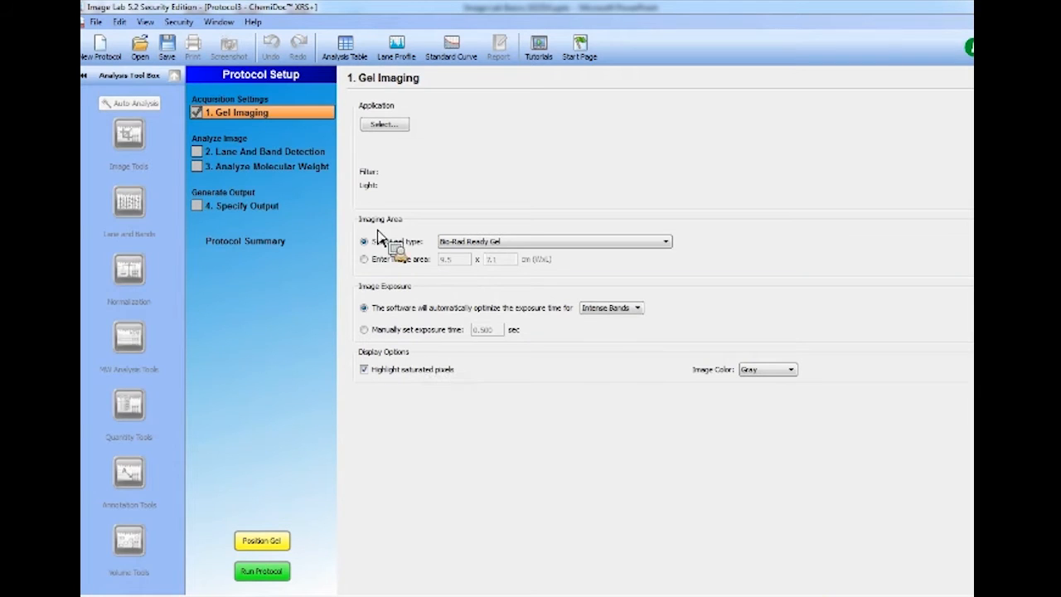
Examine the nucleic acid, protein, blot and custom application choices and the settings offered for a new custom application.
left_click(386, 128)
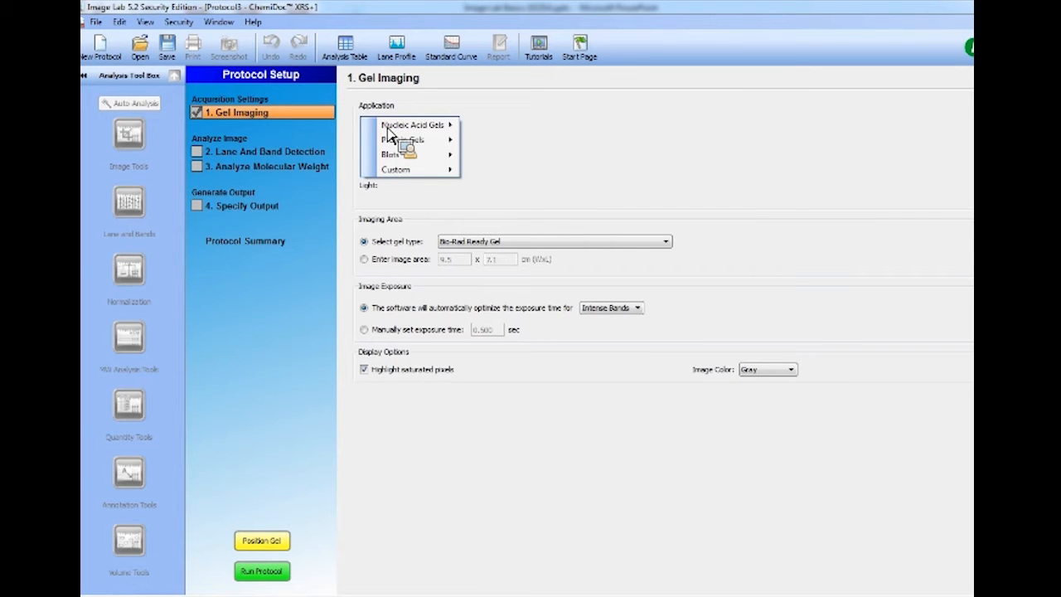
mouse_move(387, 130)
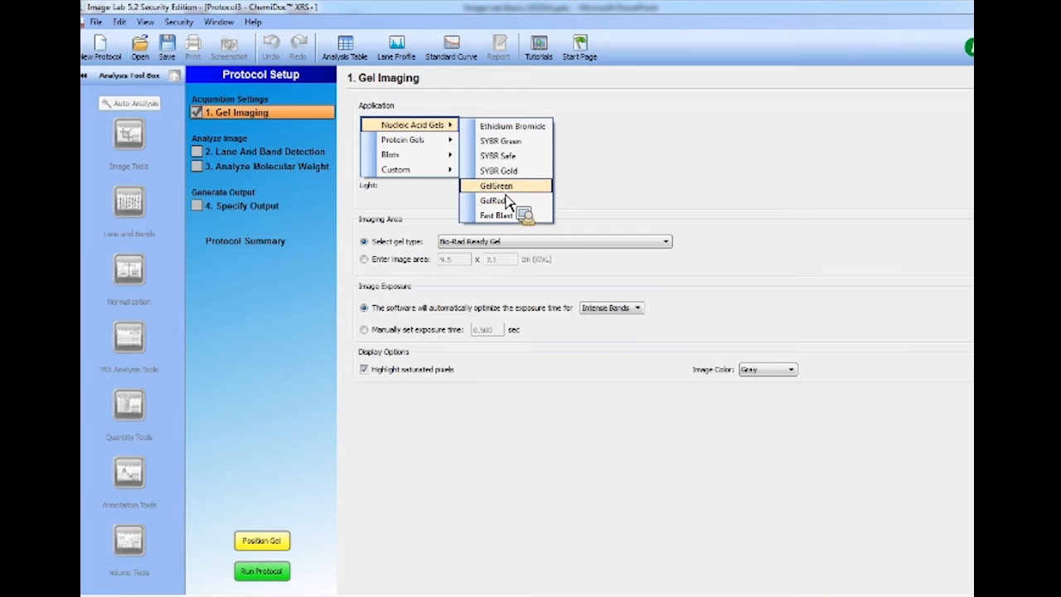
mouse_move(439, 143)
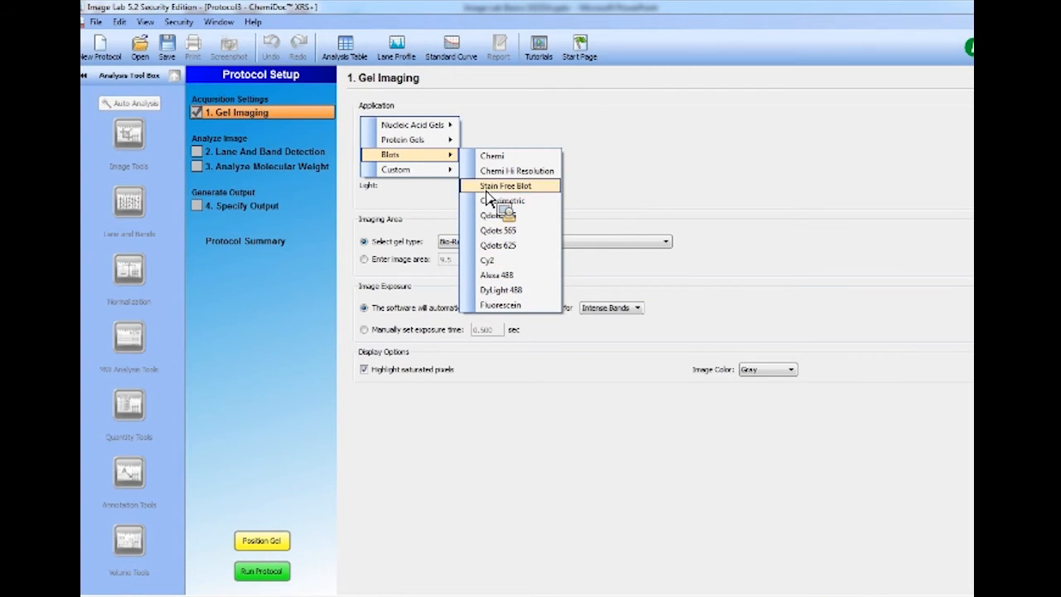
mouse_move(443, 178)
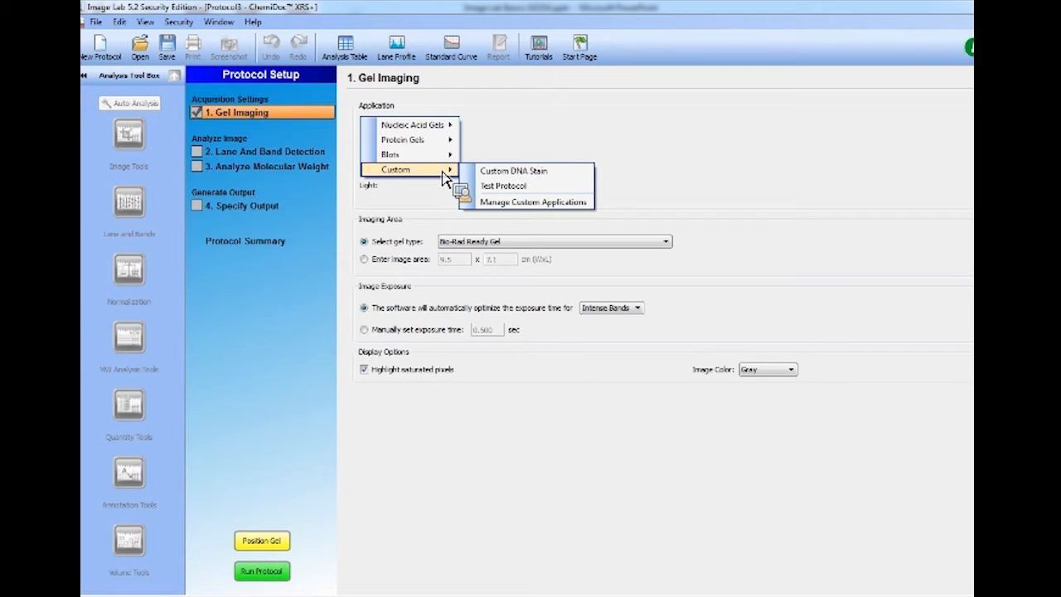
left_click(530, 214)
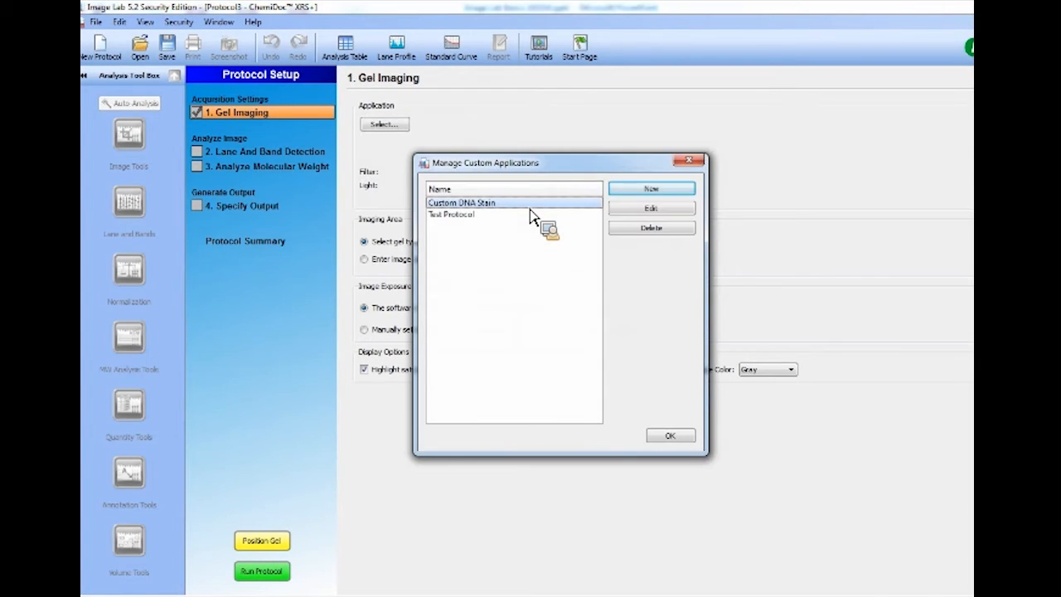
left_click(630, 190)
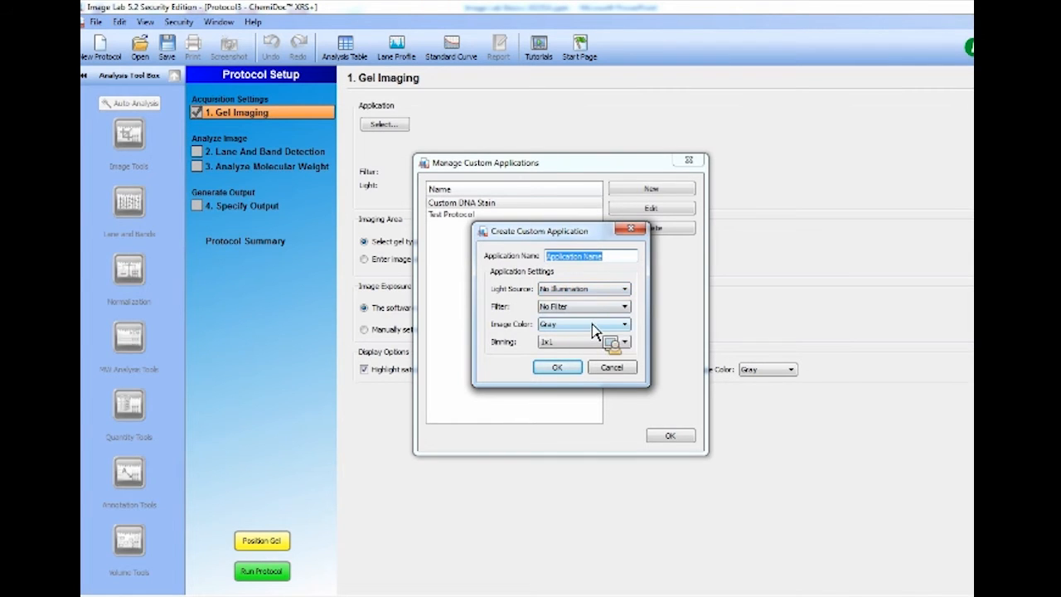
left_click(612, 368)
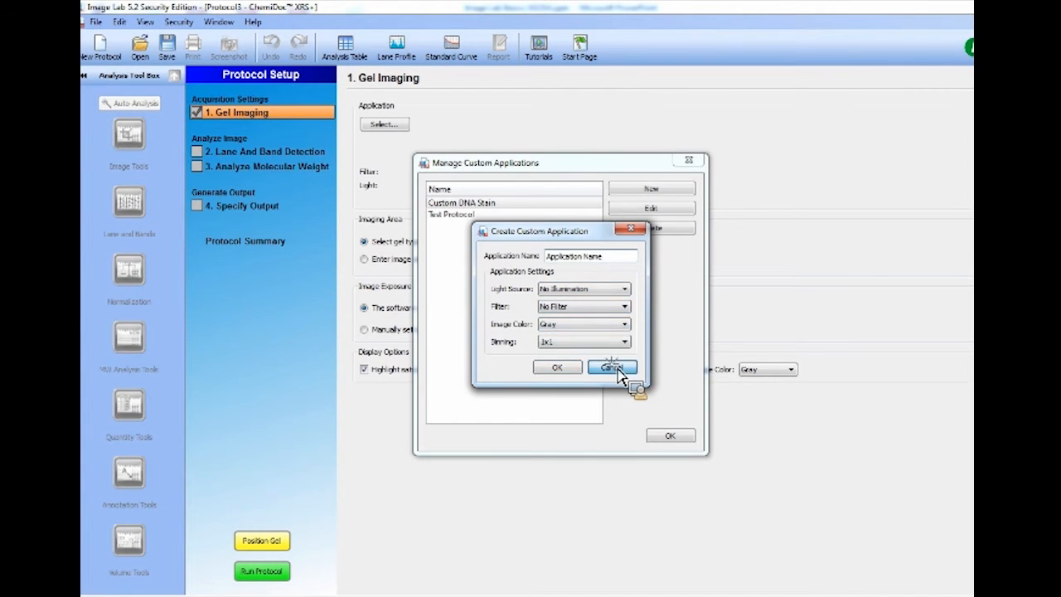
left_click(694, 162)
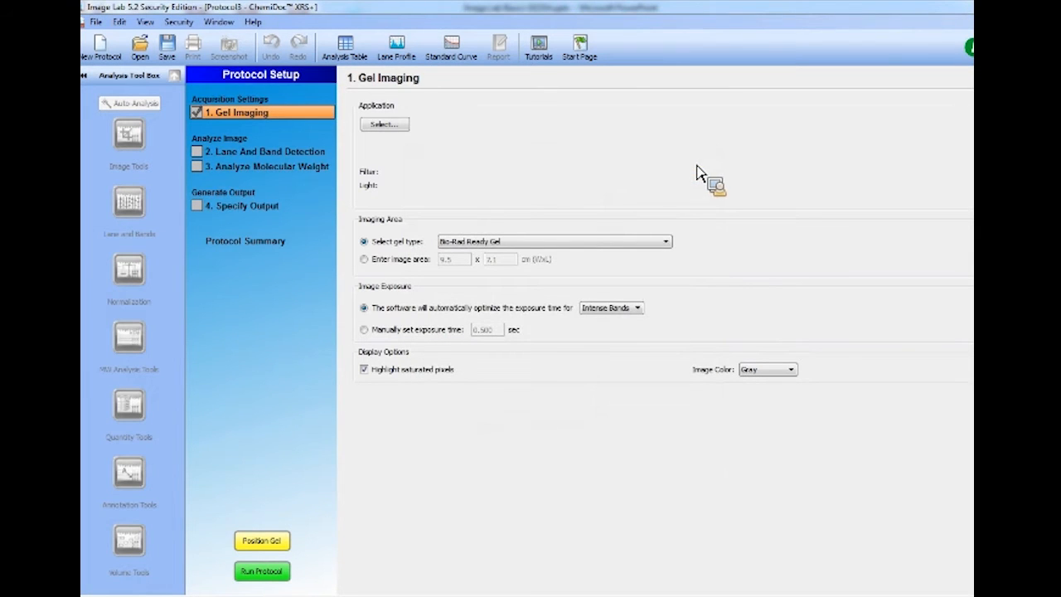
Set the protocol's gel imaging application to Ethidium Bromide for nucleic acid gels.
left_click(393, 127)
mouse_move(398, 129)
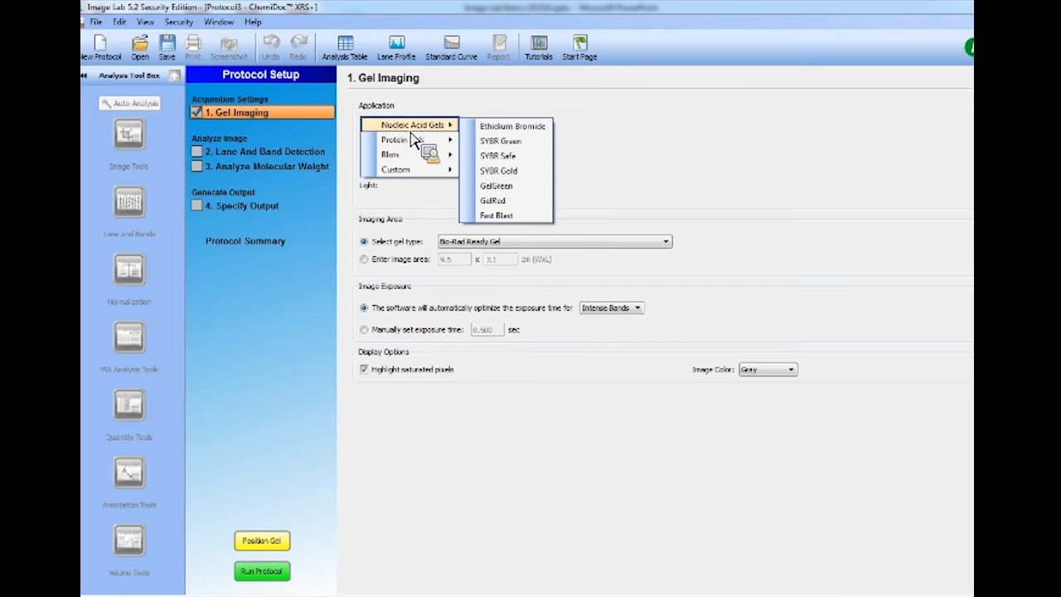
left_click(511, 128)
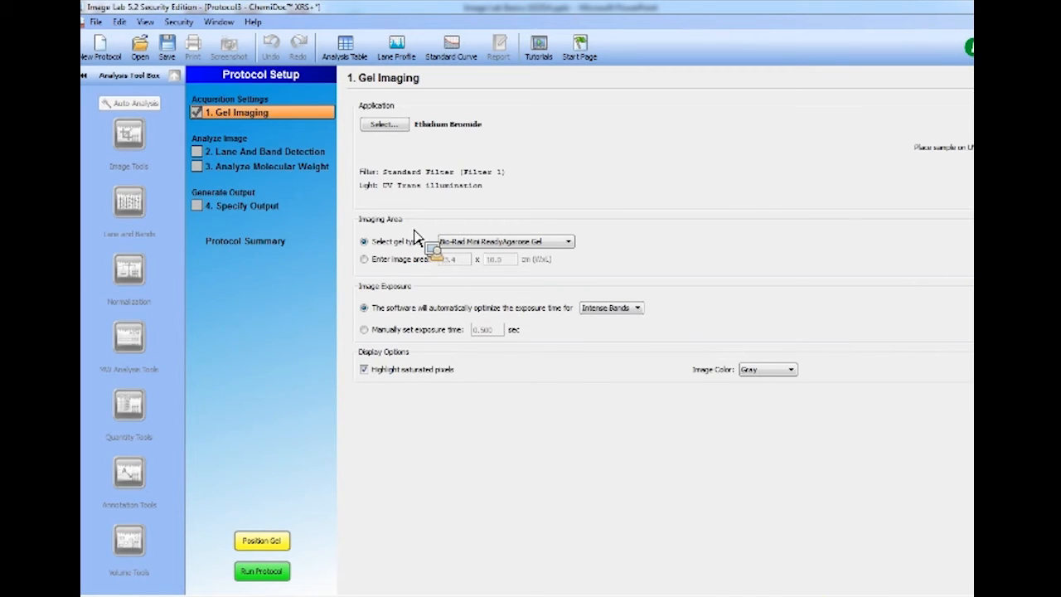
Define the imaging area by gel type, using Bio-Rad Mini ReadyAgarose Gel, after trying the custom image area option.
left_click(569, 241)
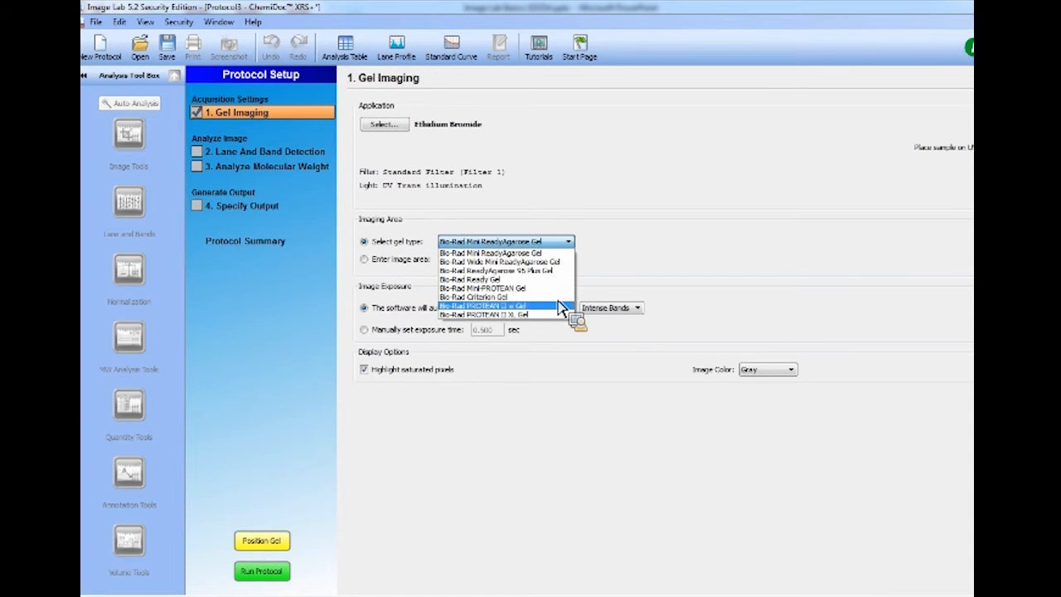
left_click(548, 255)
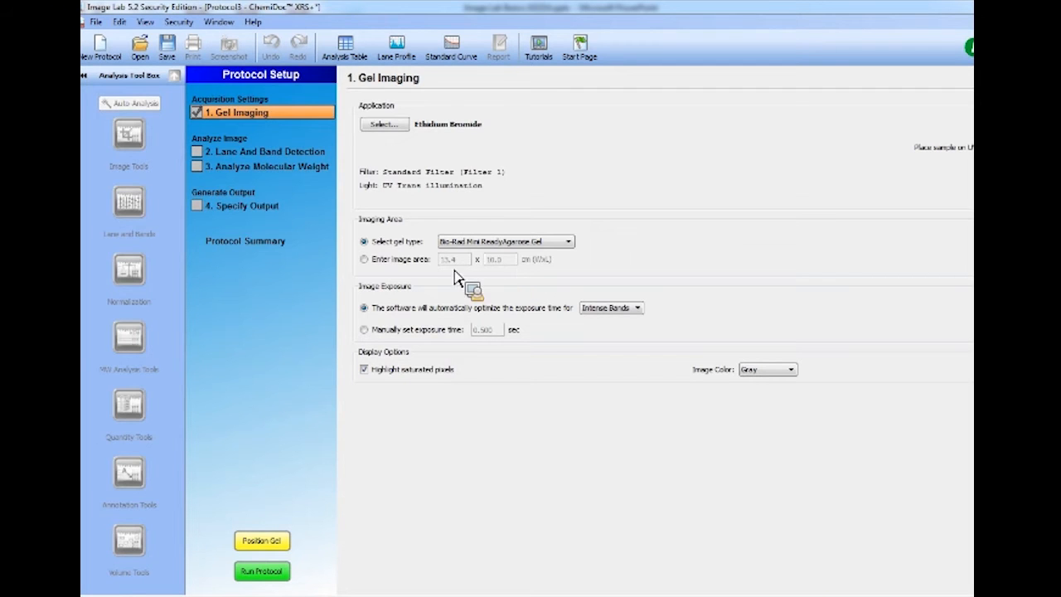
left_click(398, 264)
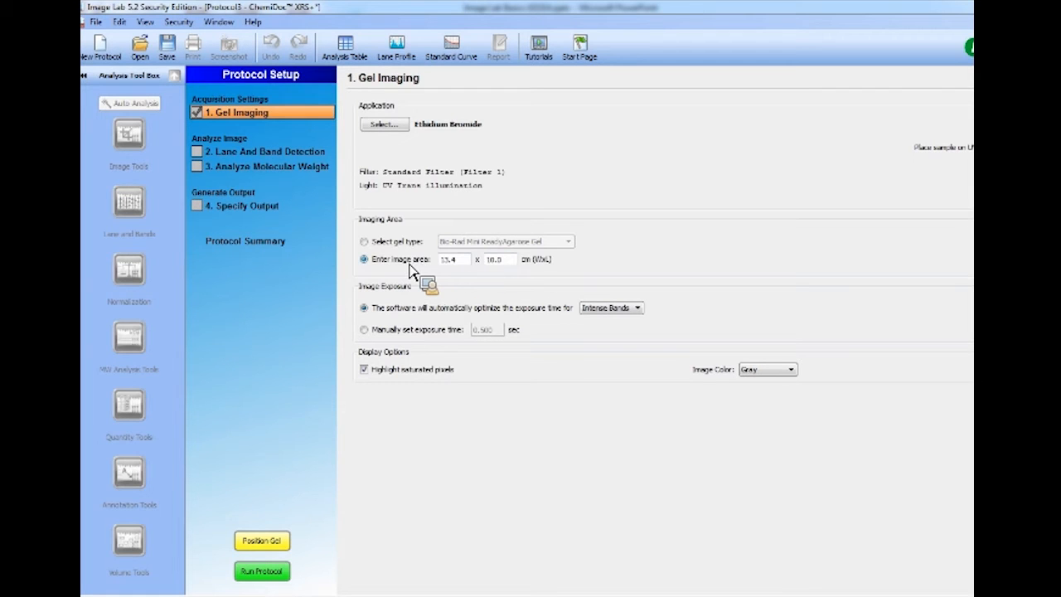
left_click(400, 245)
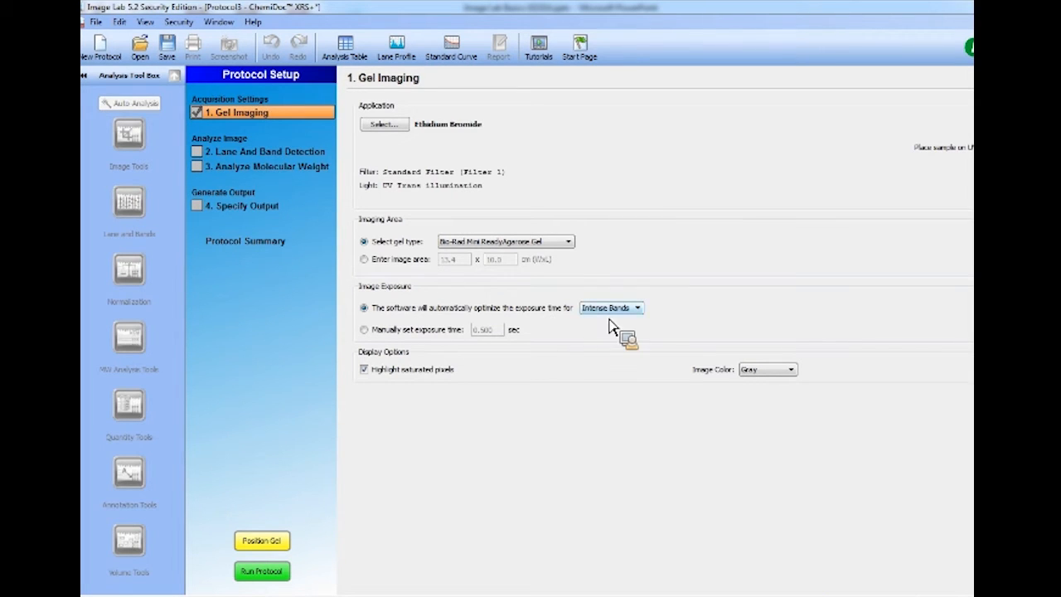
Choose Intense Bands for automatic exposure optimization and switch the image exposure to a manually set time.
left_click(644, 312)
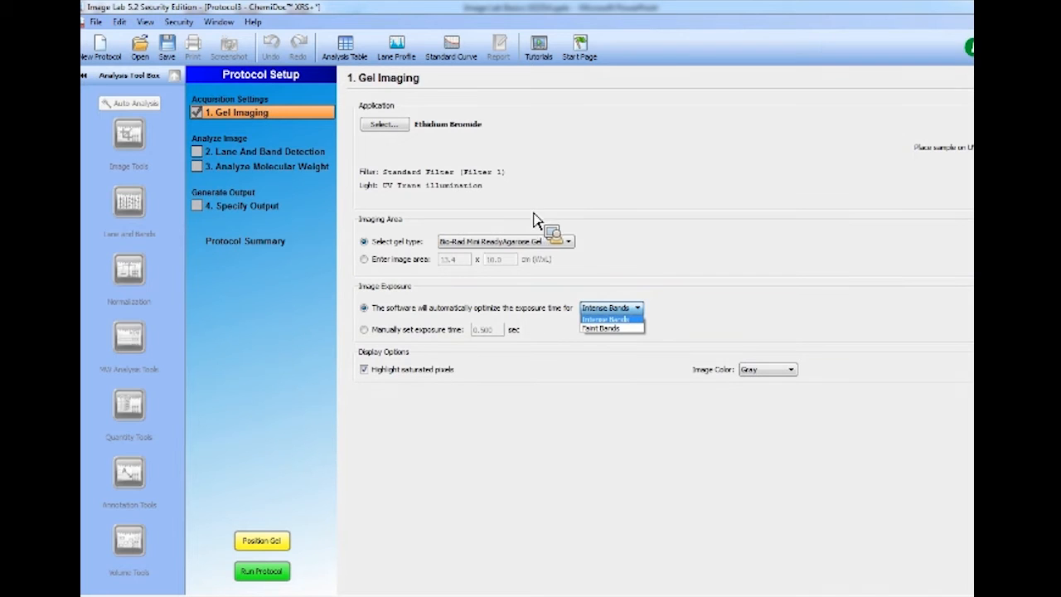
left_click(628, 321)
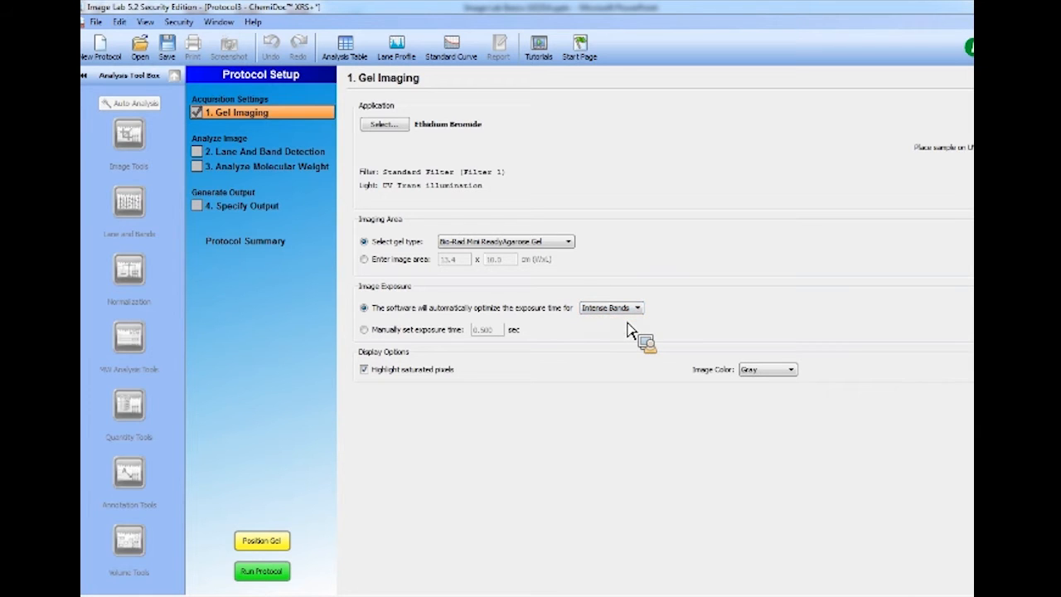
left_click(397, 336)
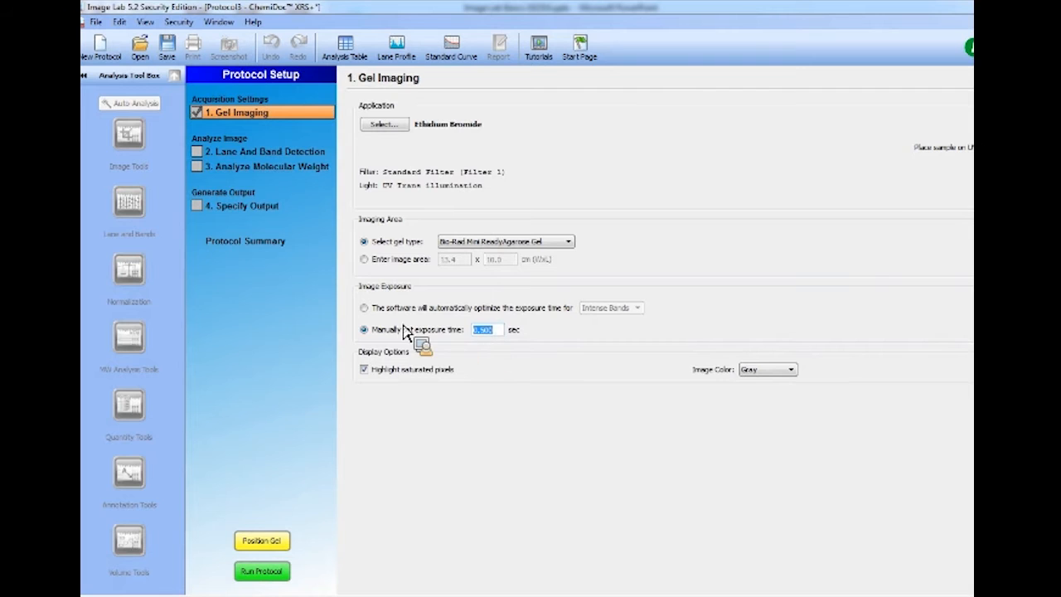
Return the image exposure to automatic optimization for Intense Bands and choose Gray as the image color.
left_click(365, 310)
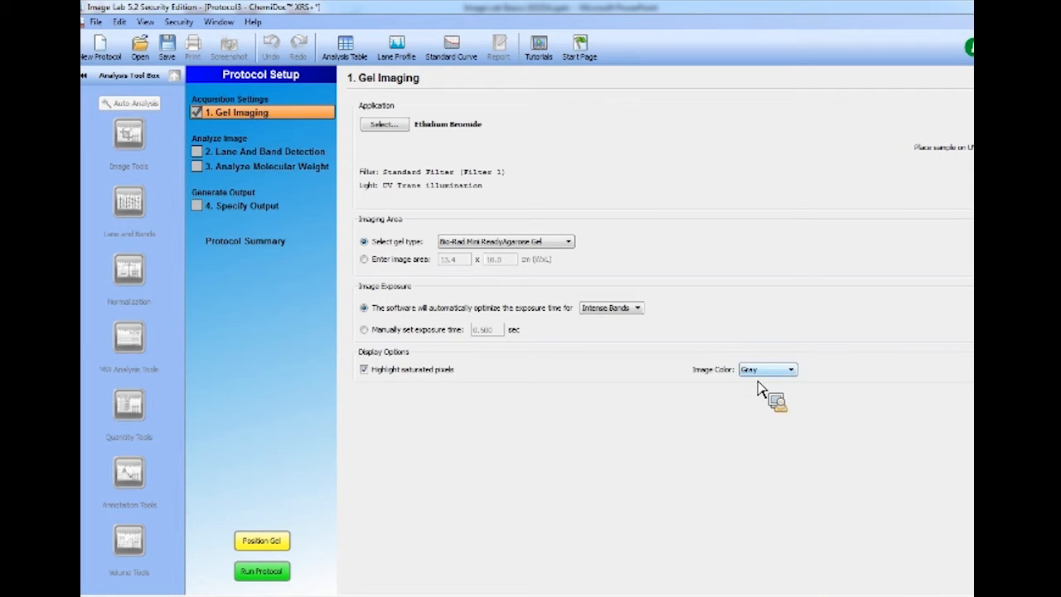
left_click(792, 372)
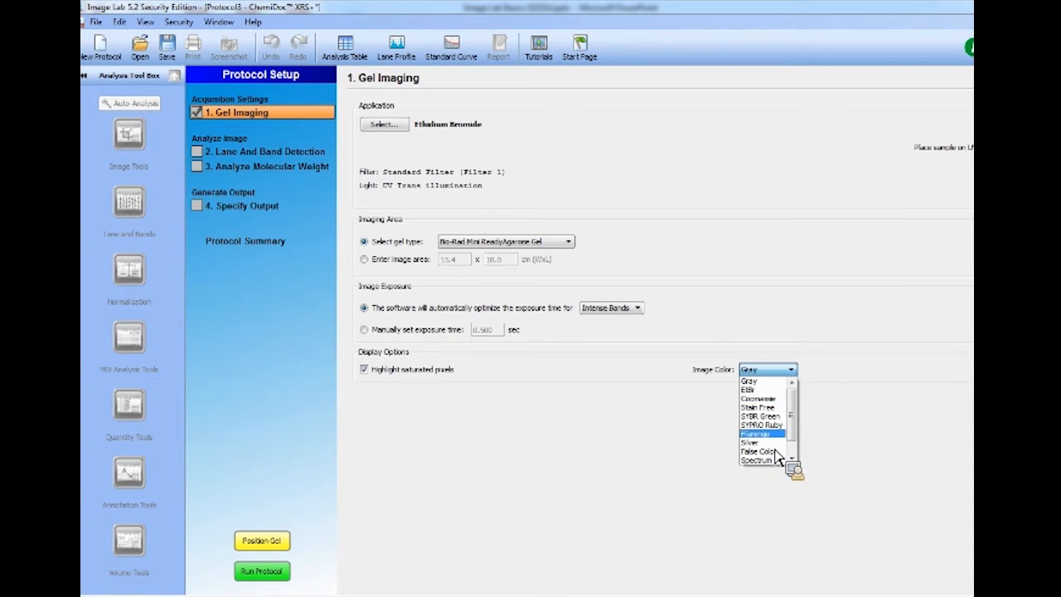
left_click(773, 384)
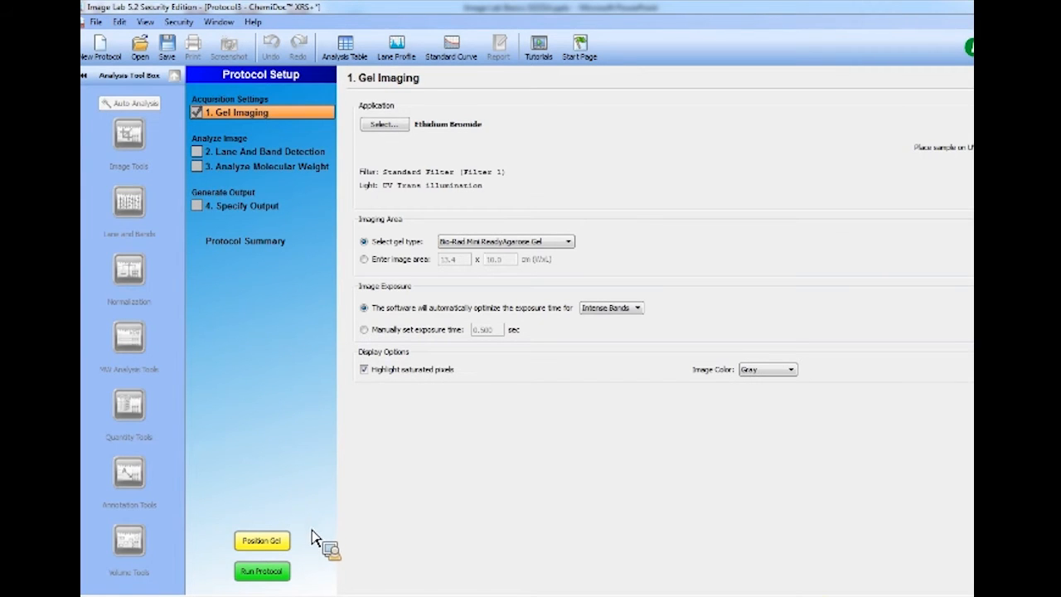
Start positioning the gel in the ChemiDoc XRS+ simulation, toggling the alignment grid off and back on over the live view.
left_click(262, 545)
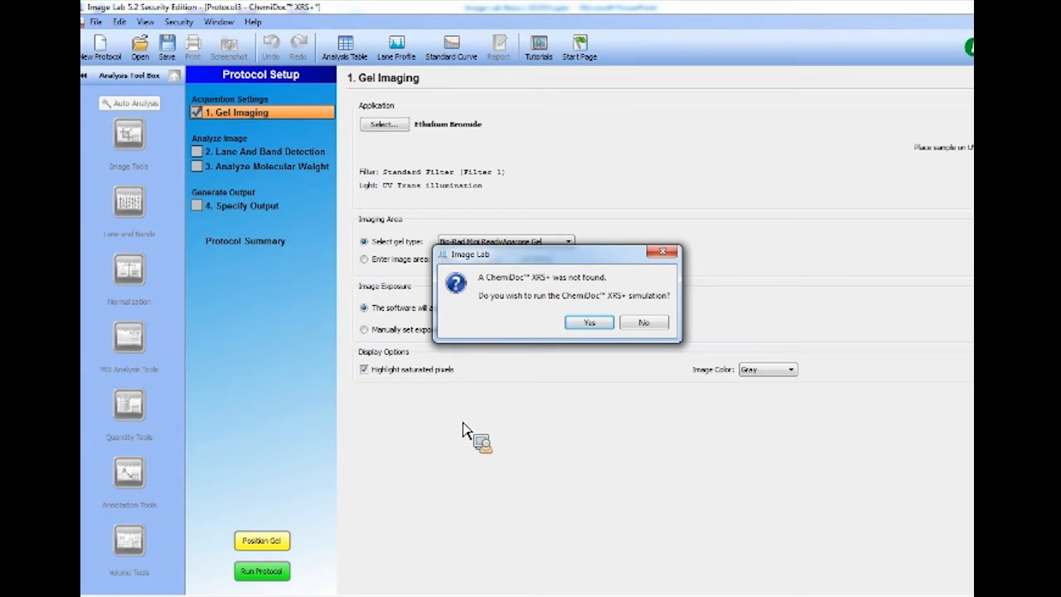
left_click(595, 326)
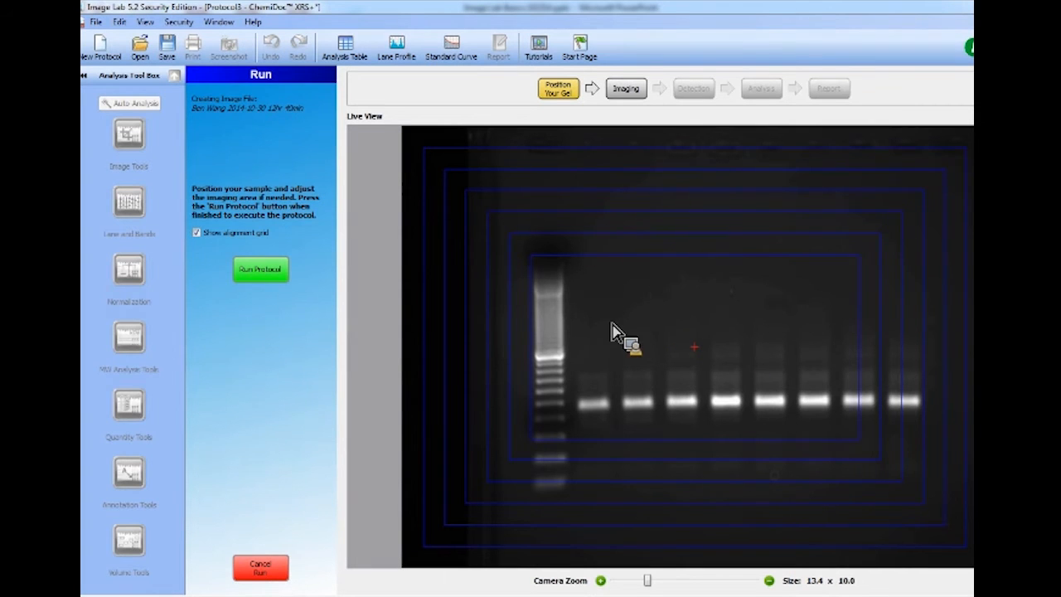
left_click(238, 235)
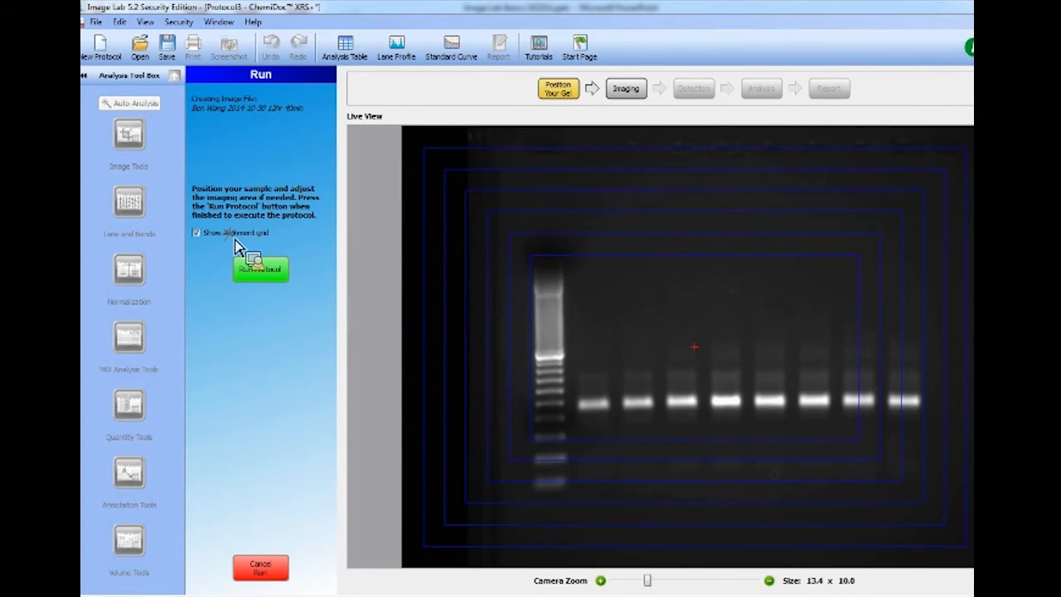
left_click(236, 236)
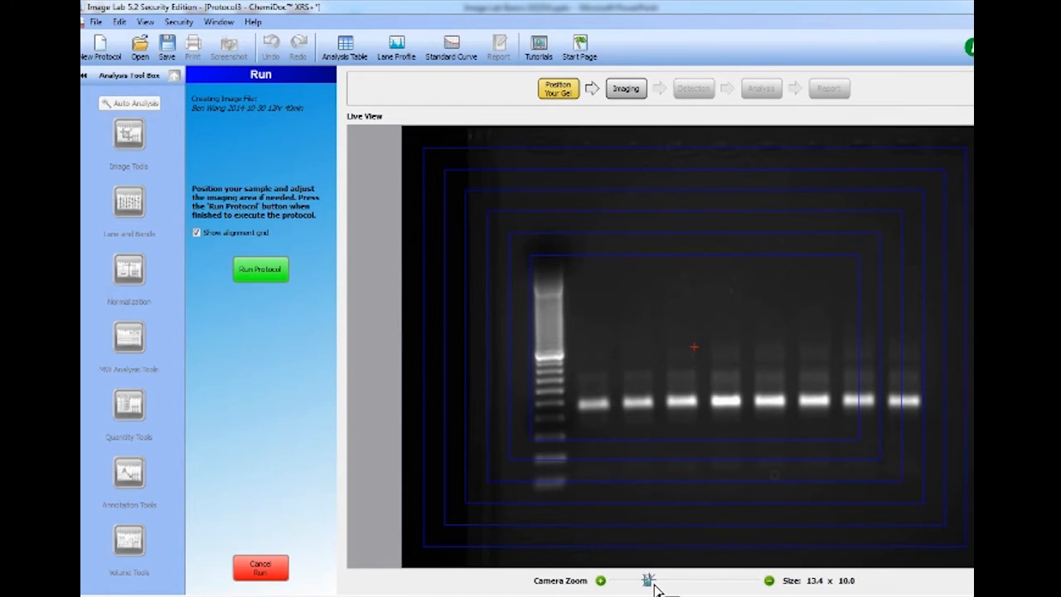
Adjust the camera zoom to an imaging area of 12.3 x 9.2 and run the protocol to acquire the gel image.
mouse_move(654, 585)
left_mouse_down()
mouse_move(645, 588)
mouse_move(666, 589)
left_mouse_up()
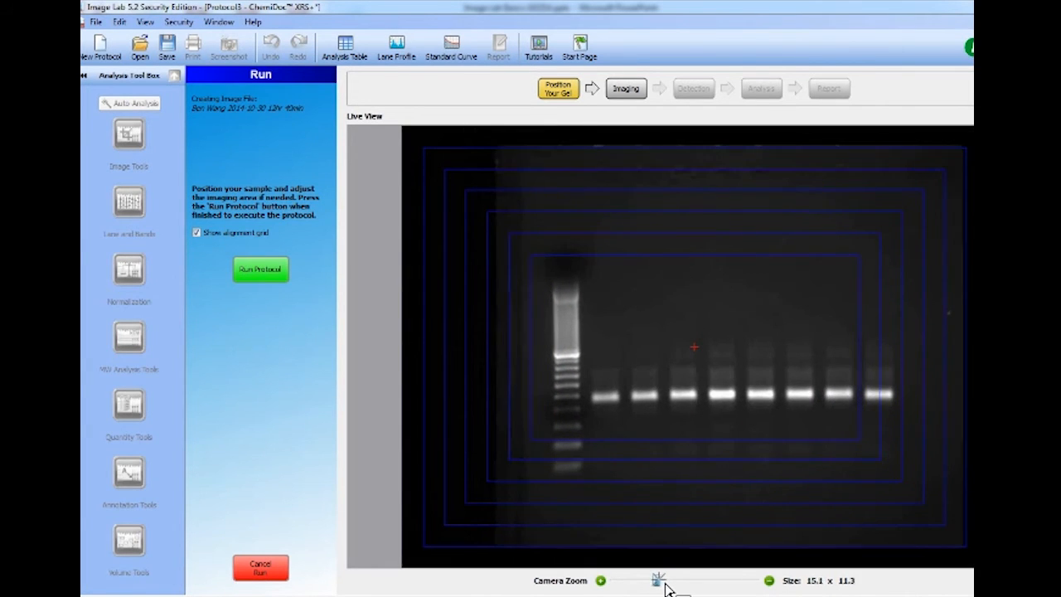
left_click_drag(664, 586, 652, 589)
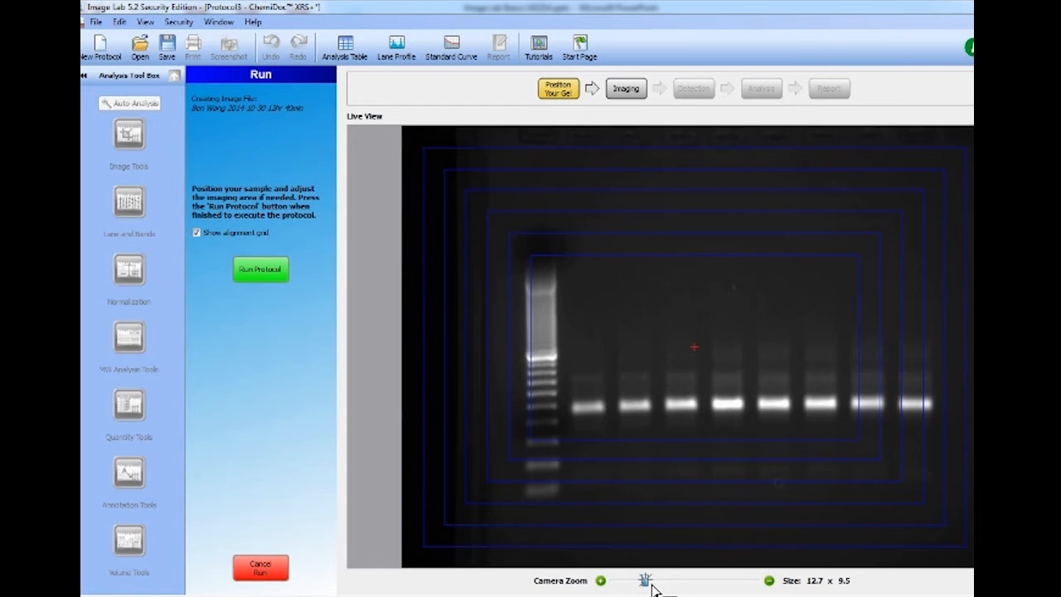
left_click_drag(651, 583, 649, 584)
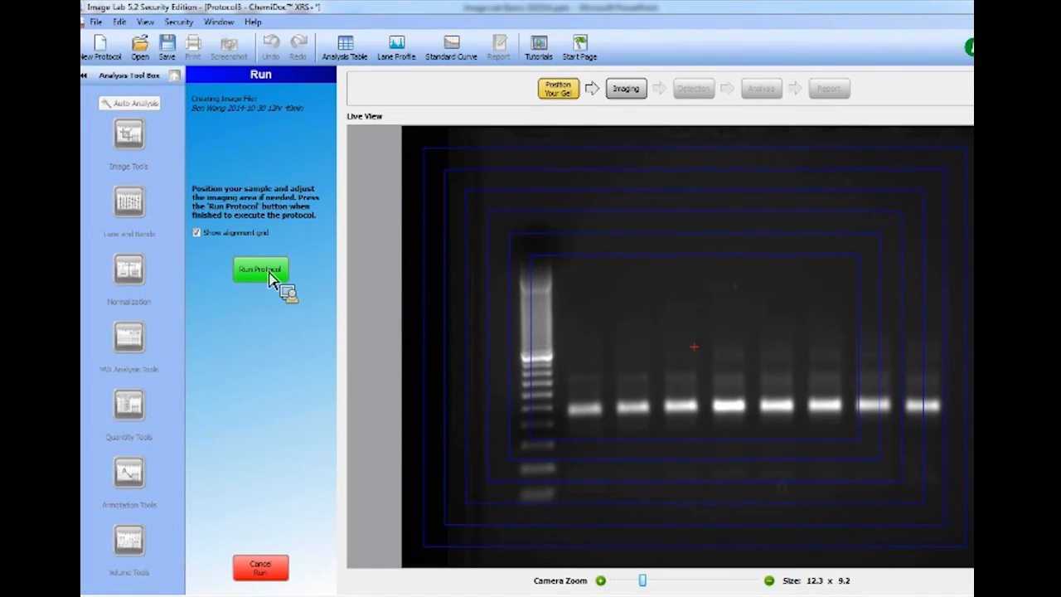
left_click(268, 274)
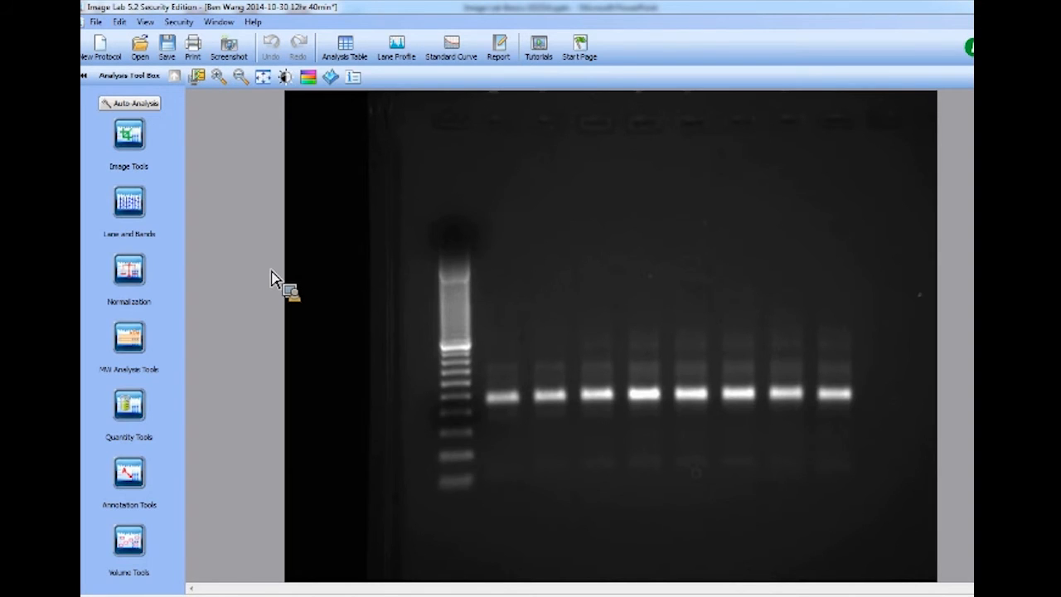
Save the acquired image to the Desktop as DNA EtBr 10-30-14 in the Image Lab Image (*.scn) format.
left_click(99, 25)
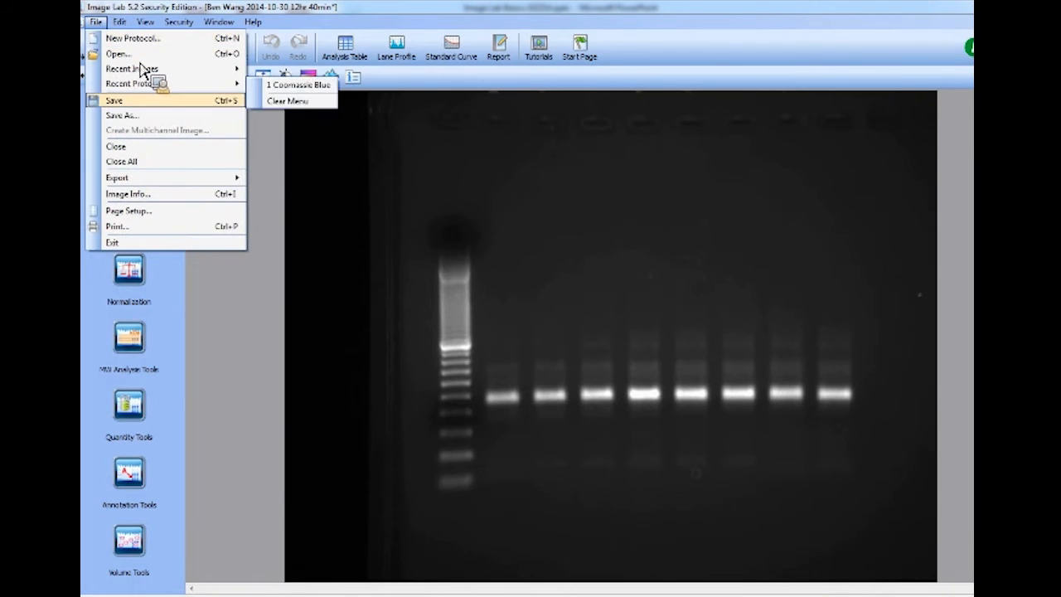
left_click(149, 100)
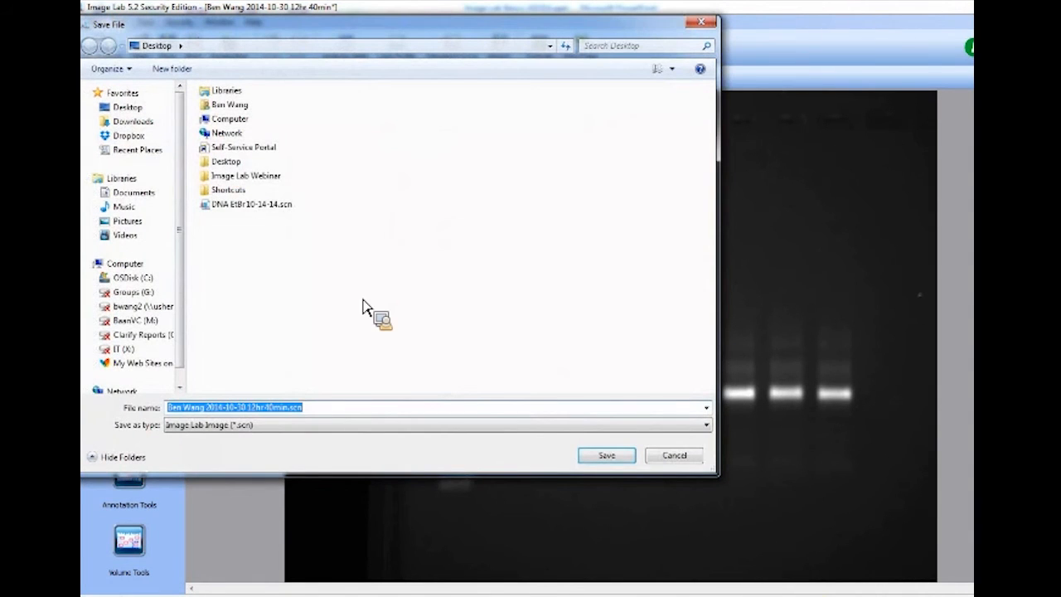
left_click(707, 425)
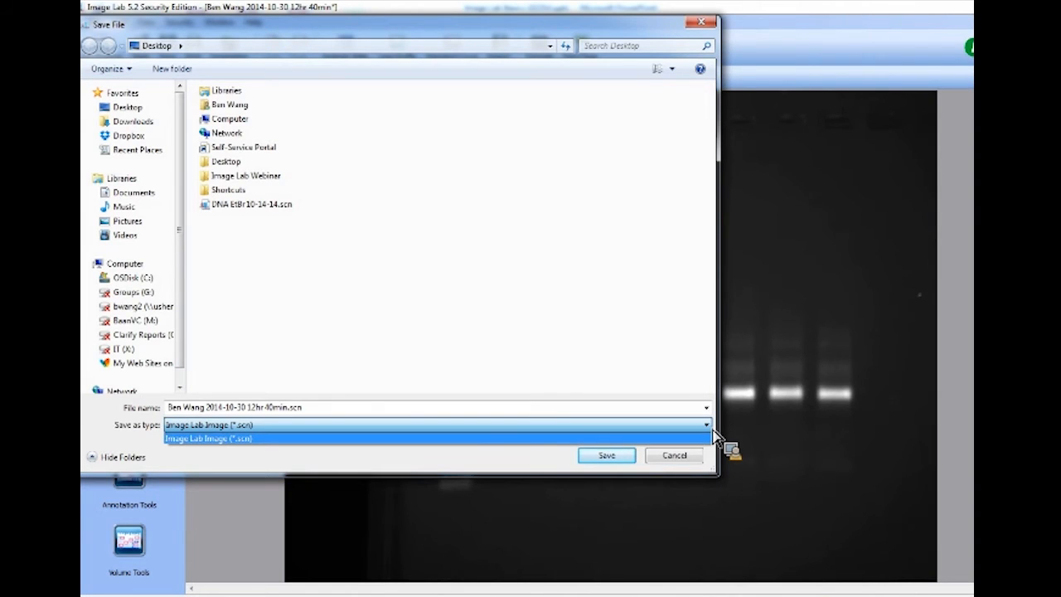
left_click(355, 426)
left_click_drag(303, 410, 159, 411)
key("BackSpace")
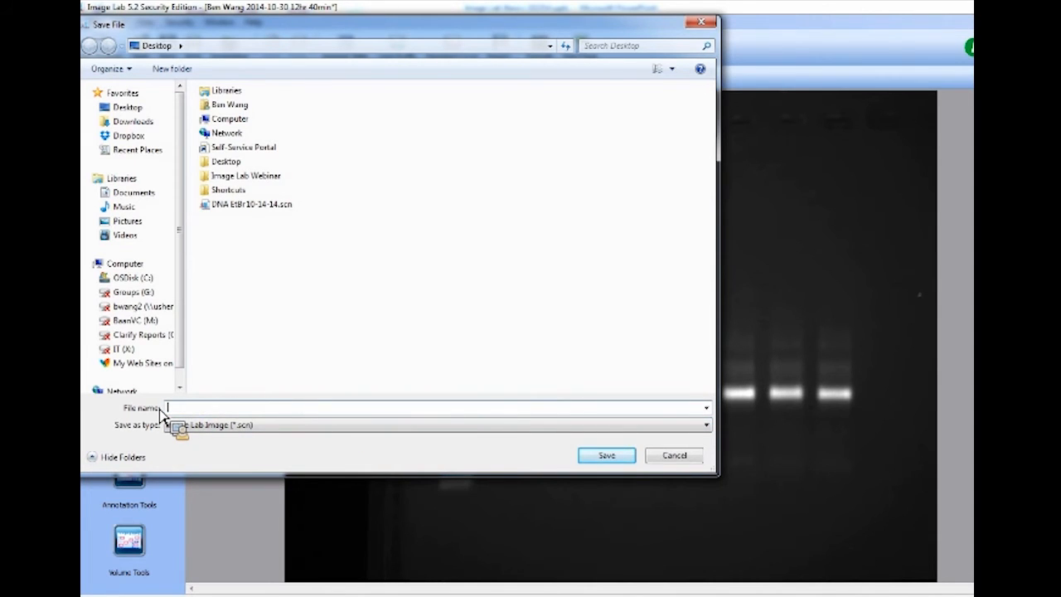
type("DNA EtBr")
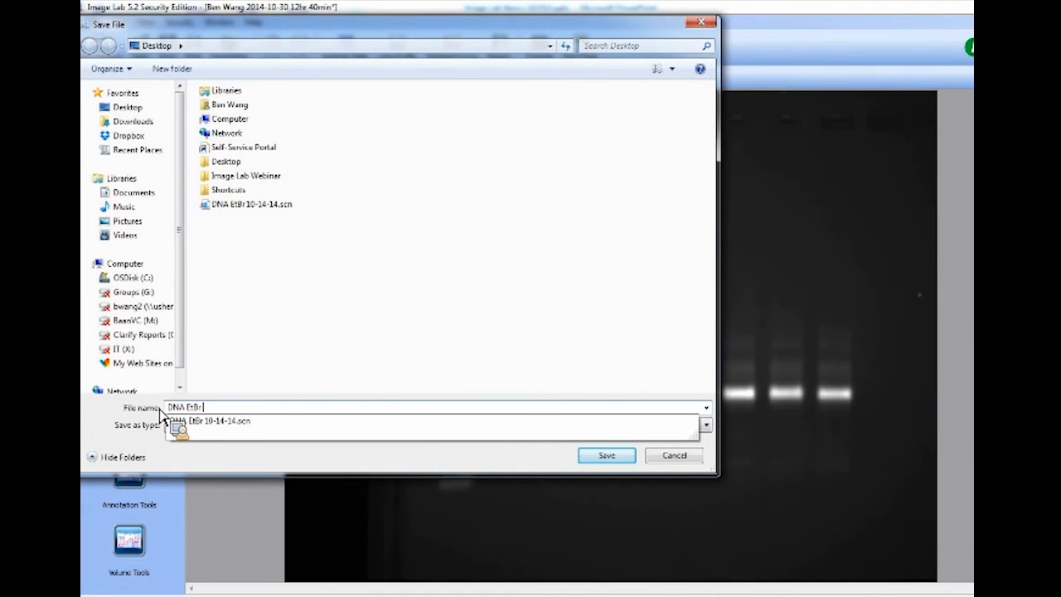
type("10-31")
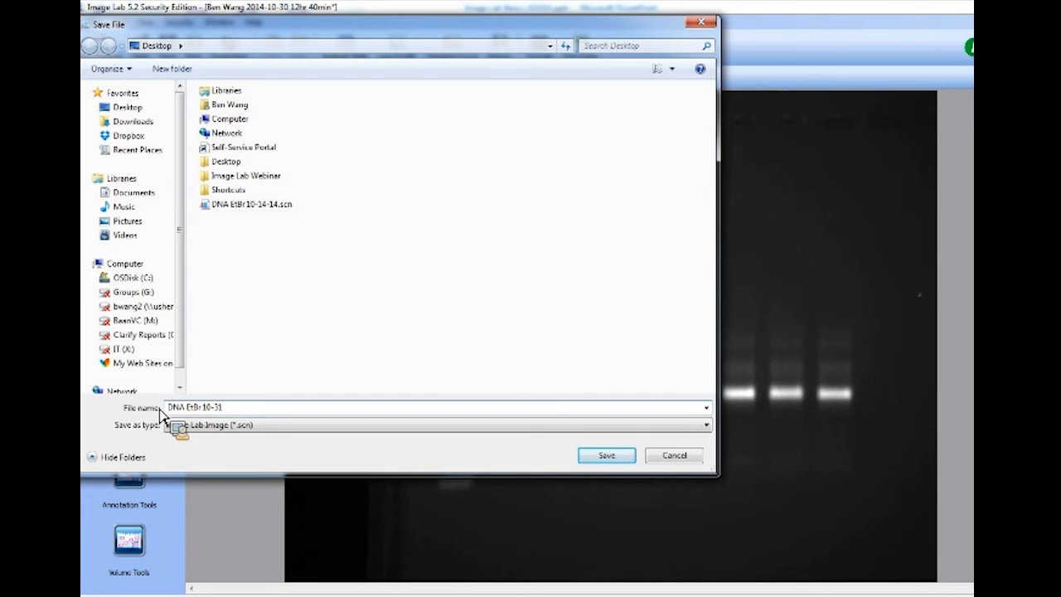
key("BackSpace")
type("0-14")
left_click(598, 458)
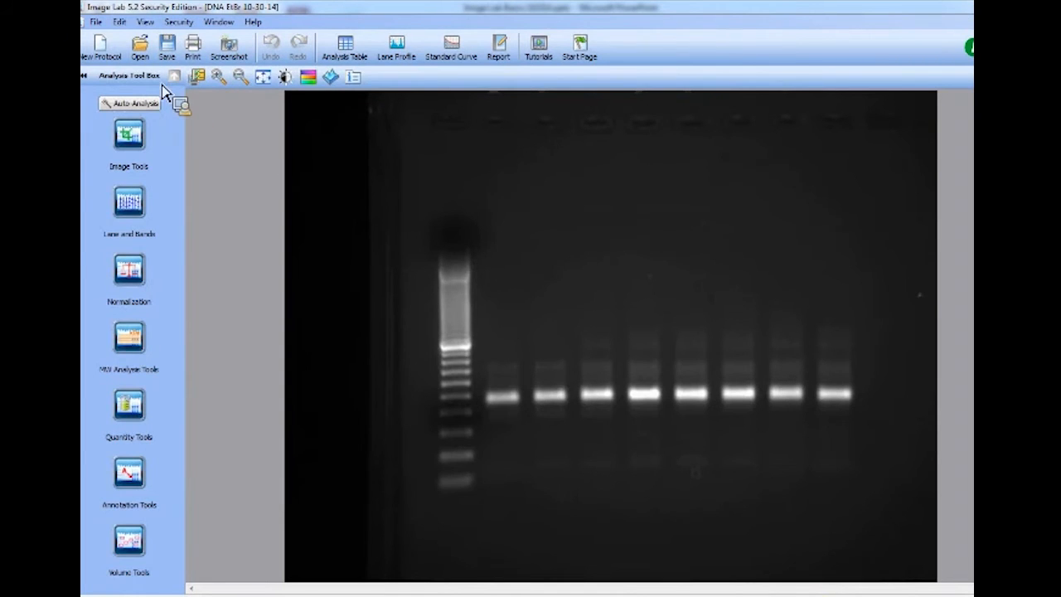
Check the file type offered by Export for Analysis and leave without exporting the image.
left_click(96, 22)
mouse_move(148, 176)
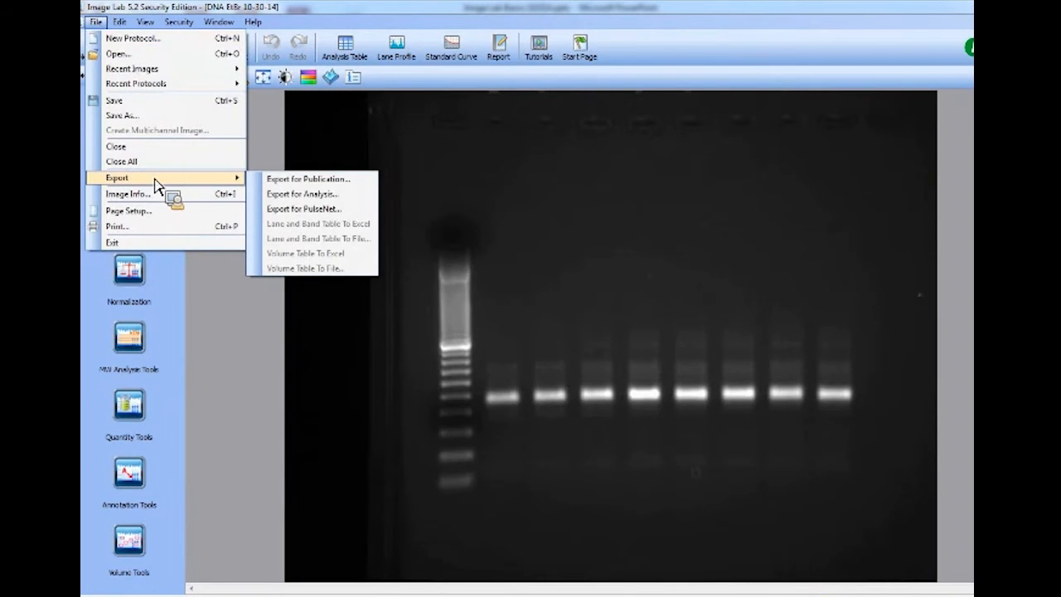
left_click(286, 195)
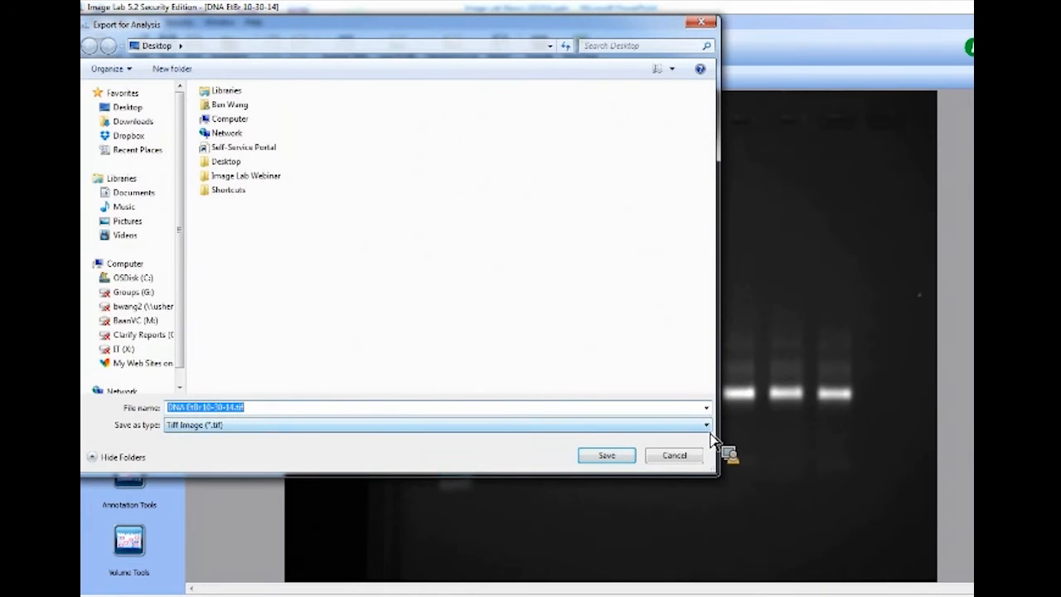
left_click(706, 426)
left_click(714, 440)
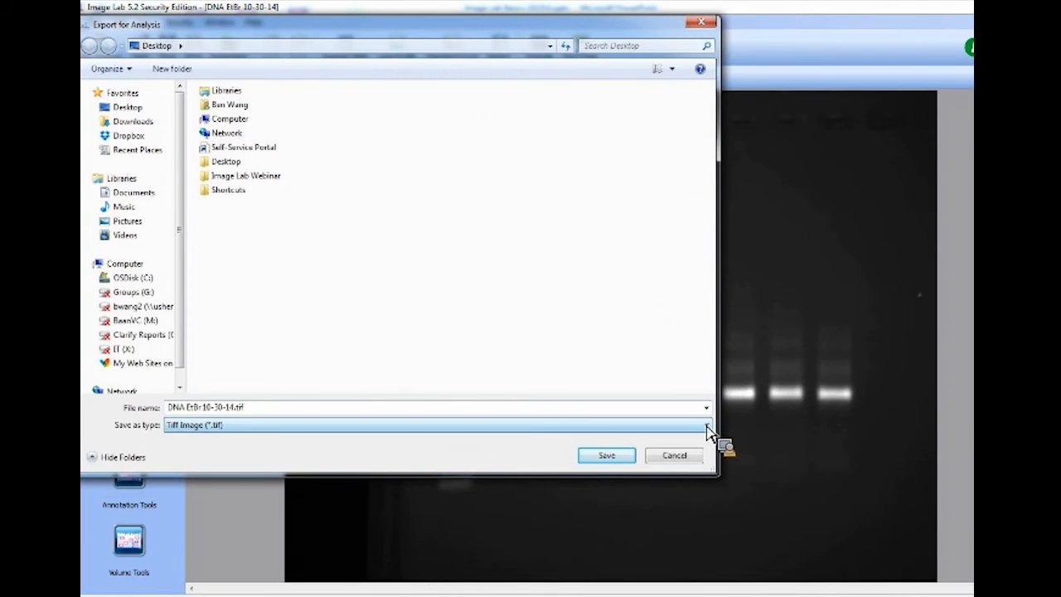
left_click(701, 23)
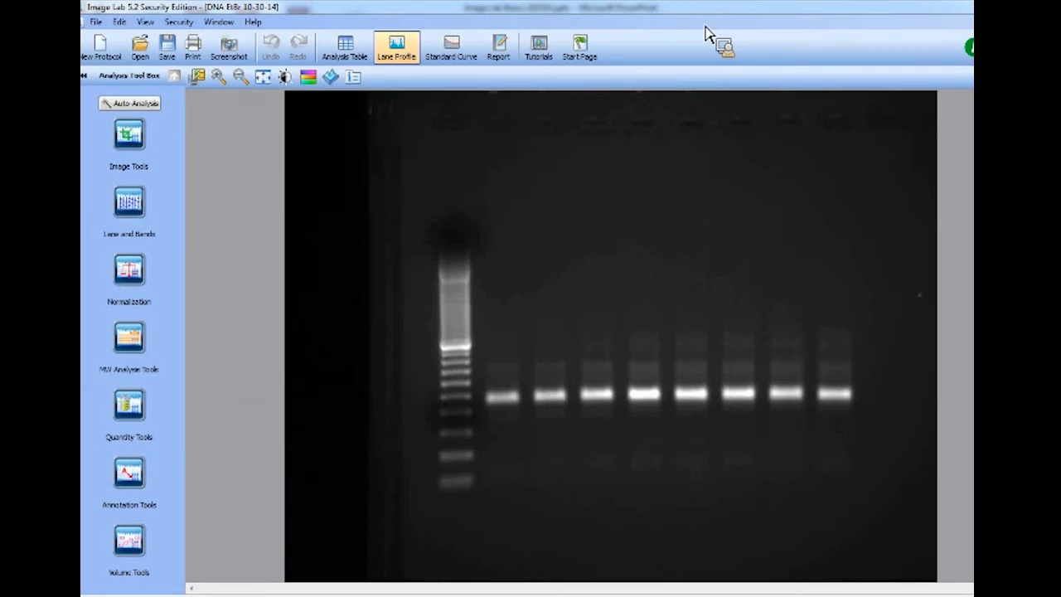
Examine the Export for Publication settings and its available image file types, leaving without exporting.
left_click(96, 22)
mouse_move(158, 177)
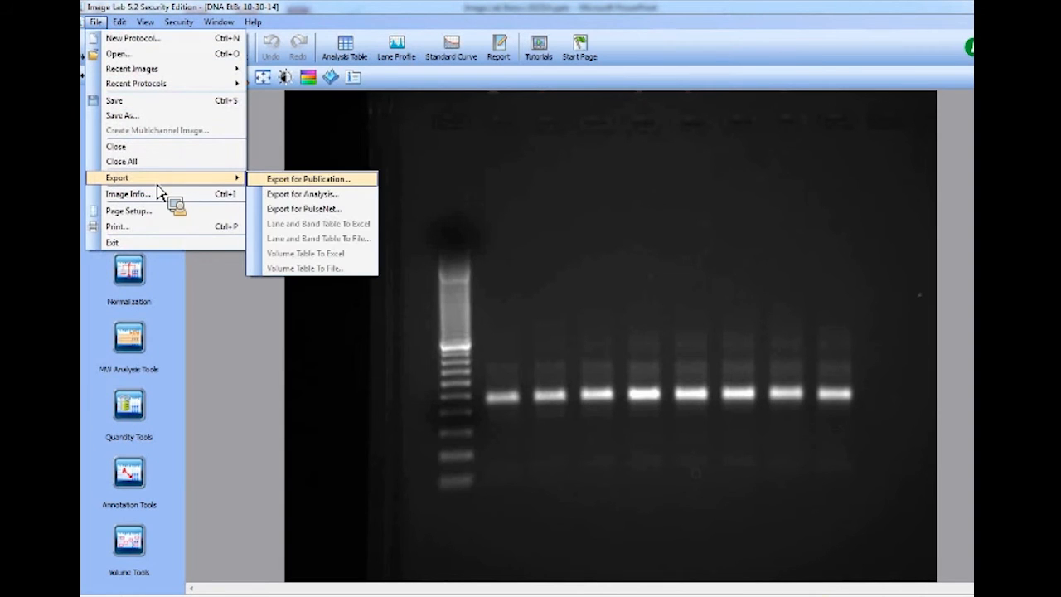
left_click(300, 179)
left_click(617, 429)
left_click(756, 556)
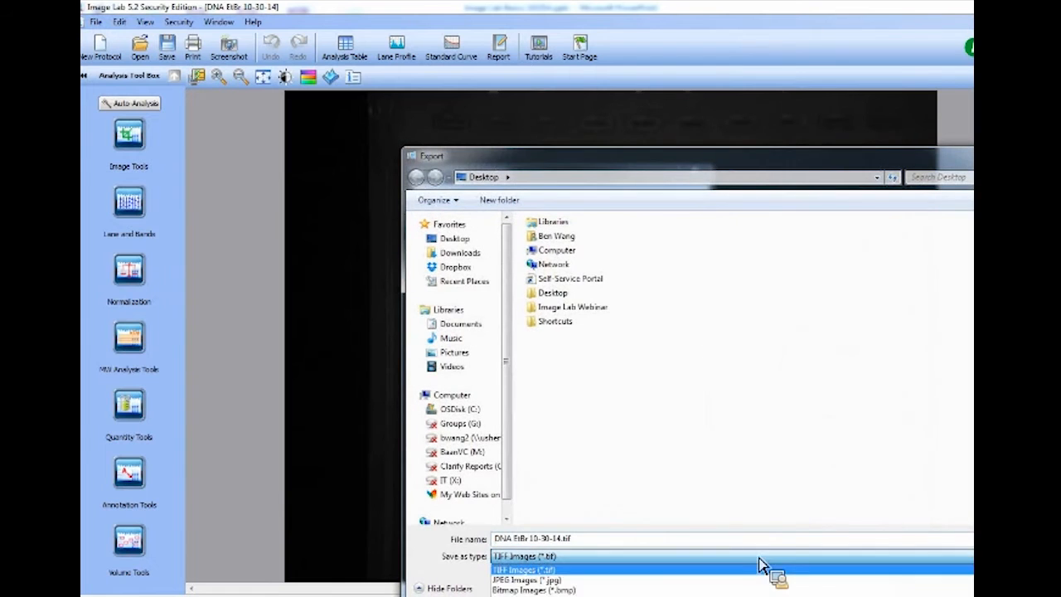
left_click(628, 172)
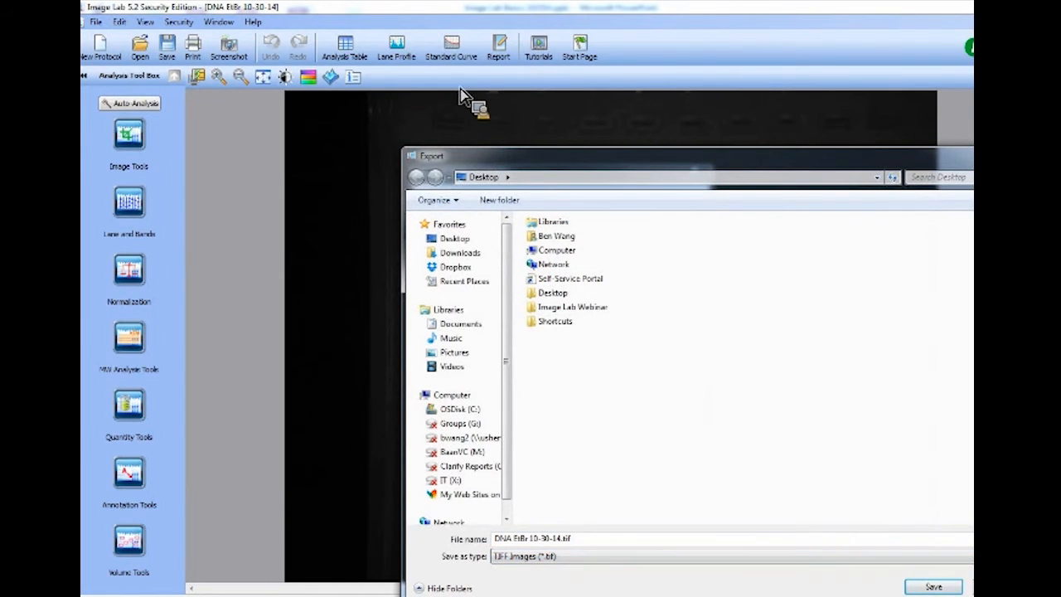
left_click_drag(576, 163, 456, 74)
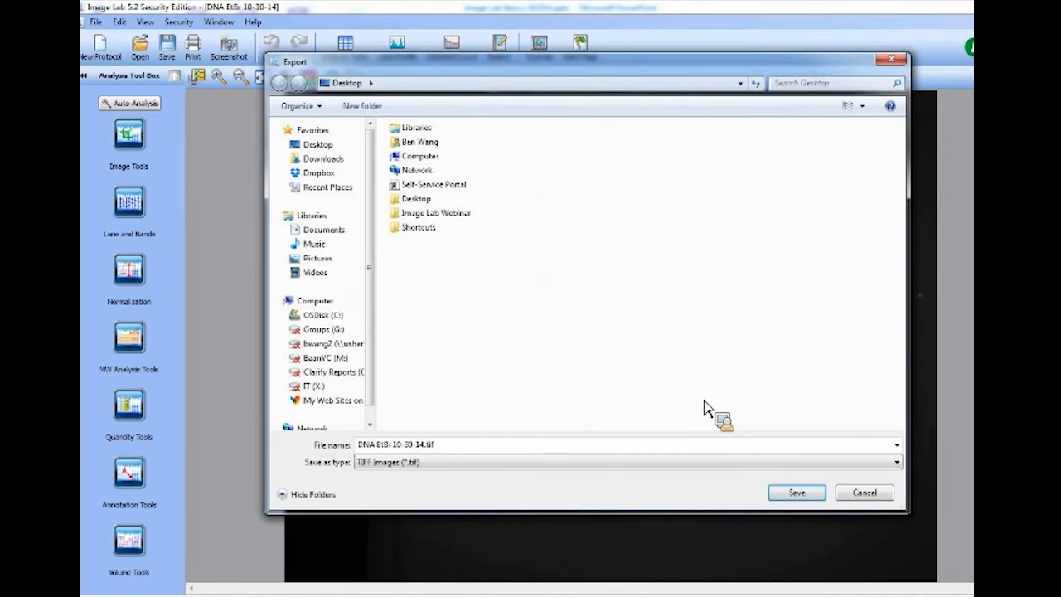
left_click(703, 465)
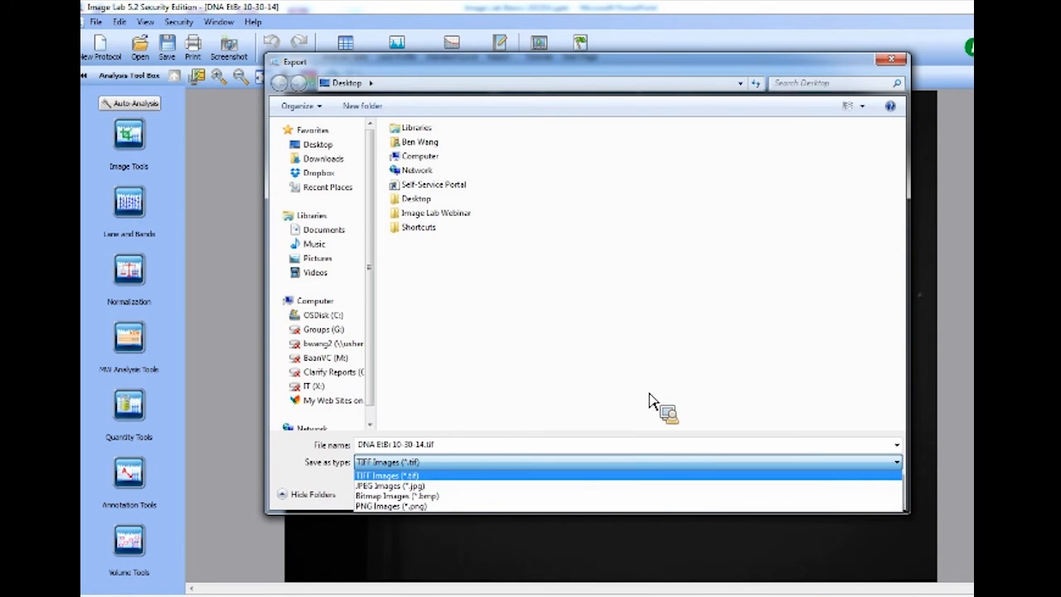
left_click(892, 66)
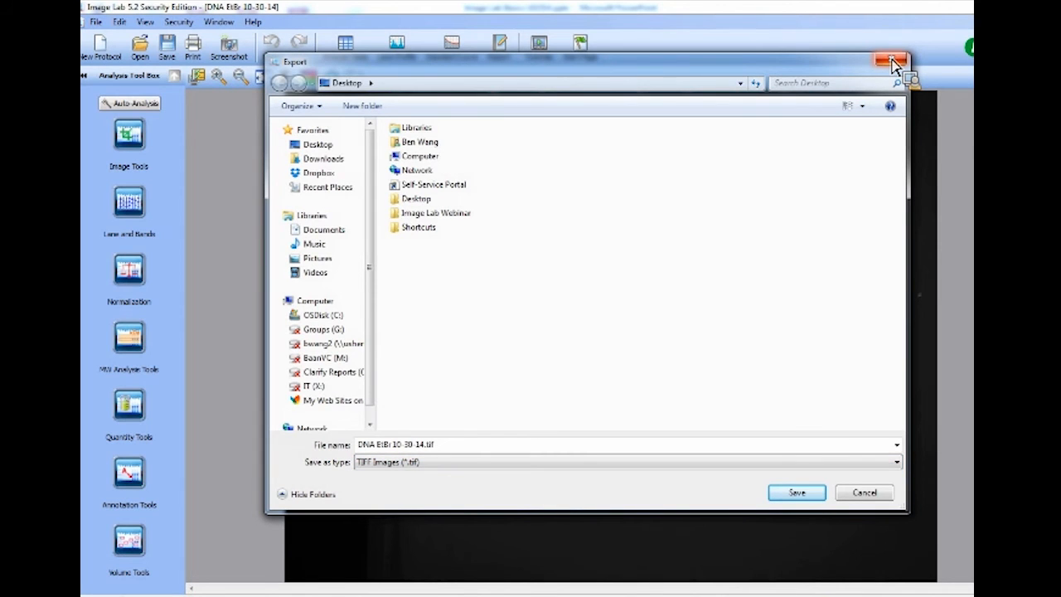
left_click(864, 492)
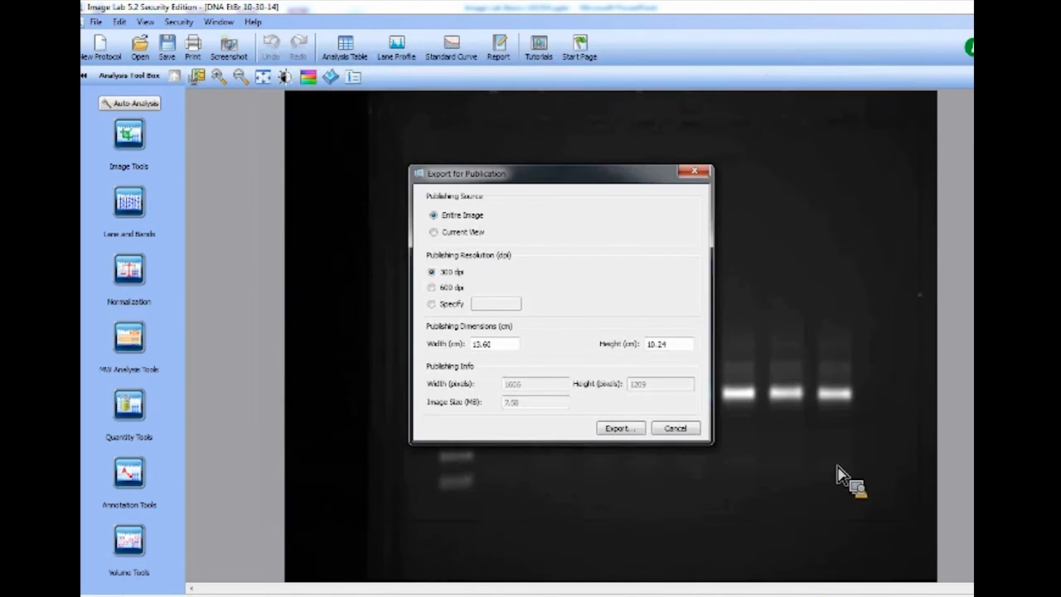
left_click(694, 174)
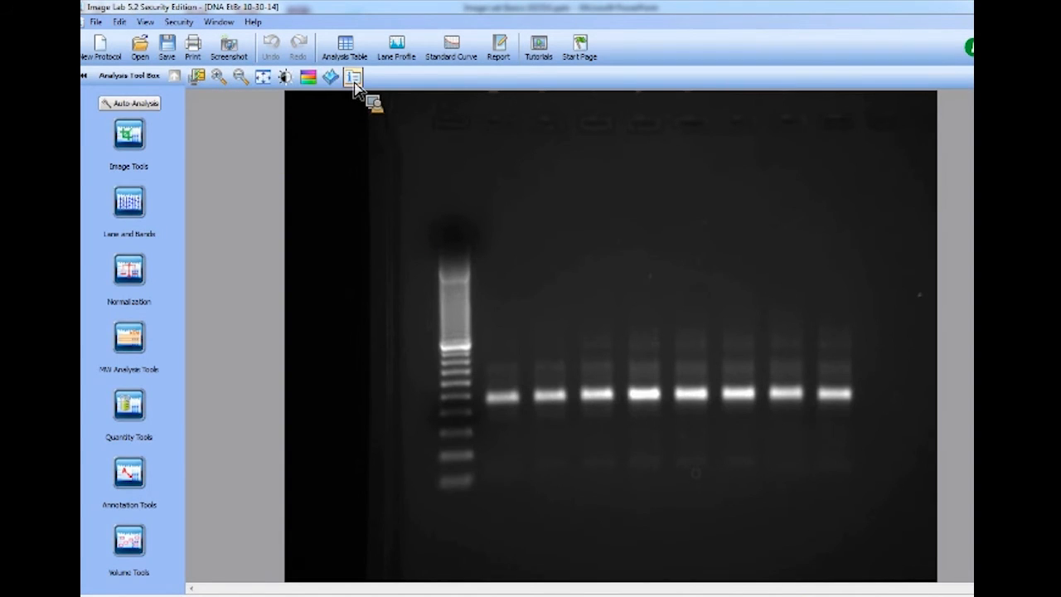
Review the Display Gel Options, and inspect the gel lanes and bands at a higher magnification.
left_click(197, 78)
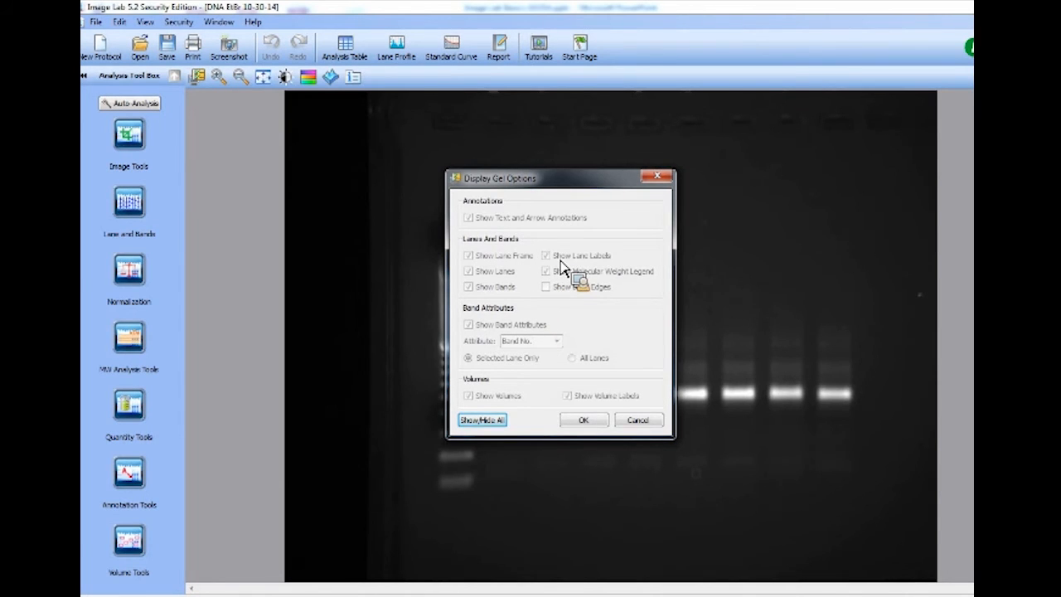
left_click(656, 178)
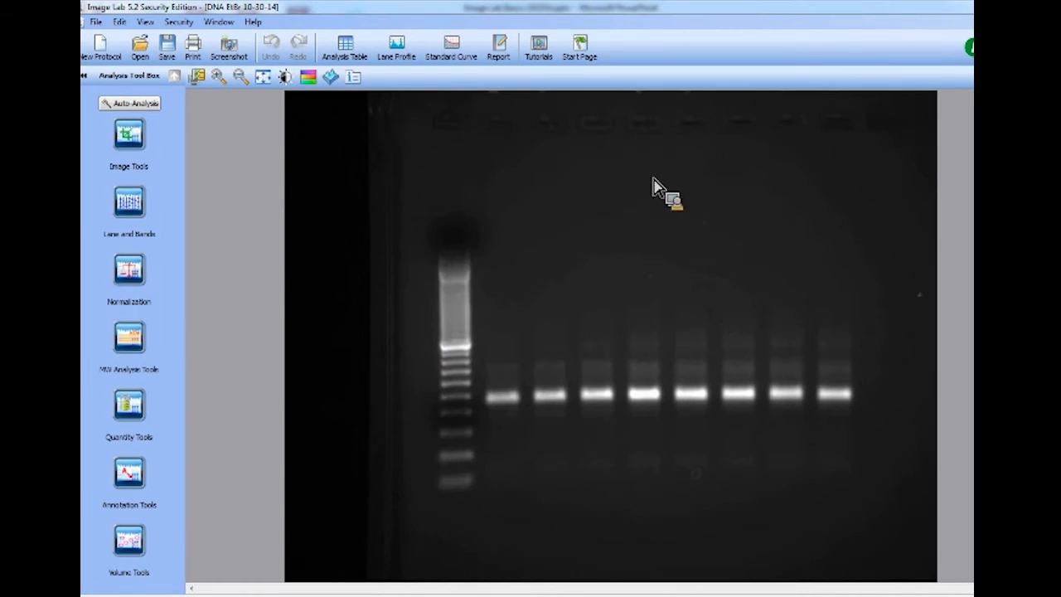
left_click(217, 83)
left_click(218, 84)
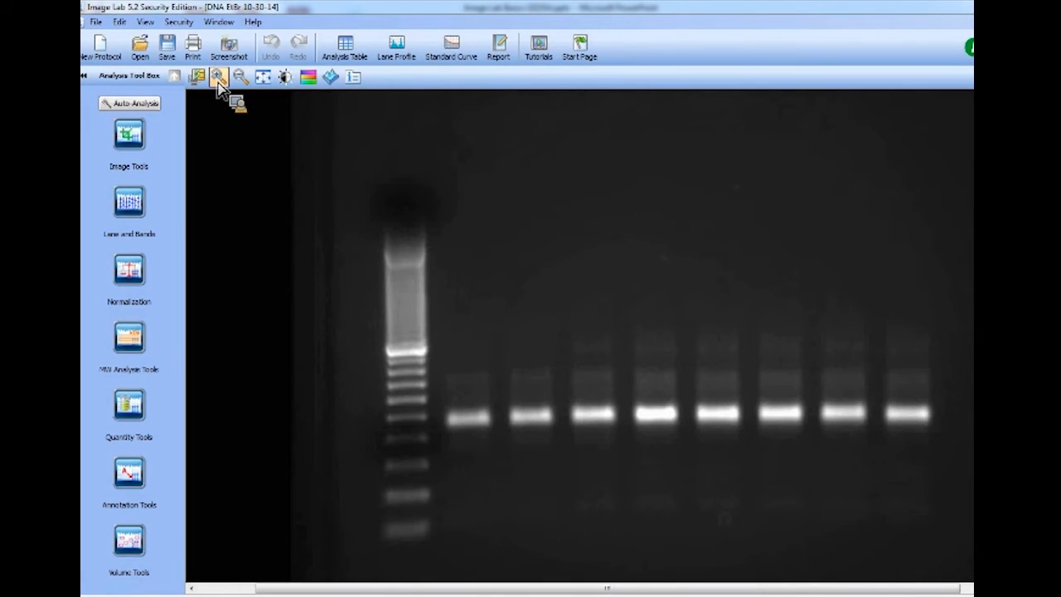
left_click_drag(578, 587, 536, 589)
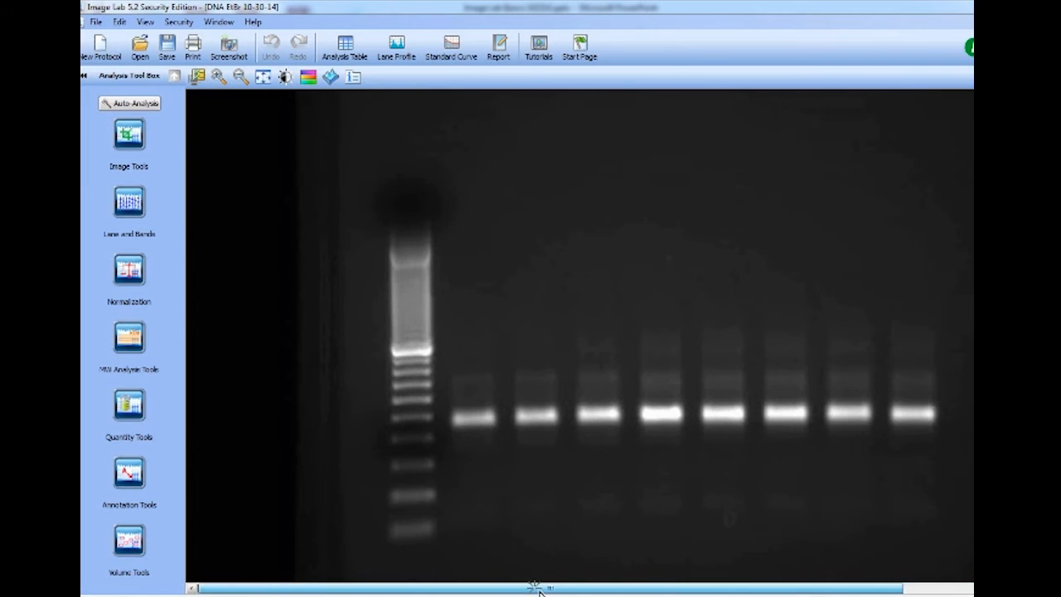
scroll(580, 335, "up", 1)
scroll(580, 336, "down", 3)
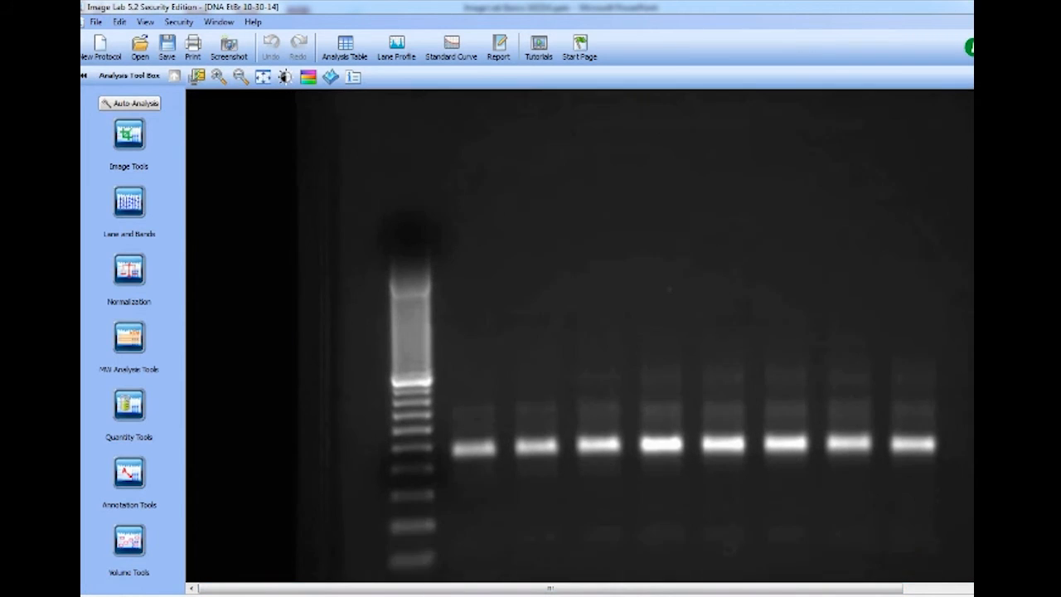
Zoom out on the gel image and fit it to the window.
left_click(241, 77)
left_click(247, 85)
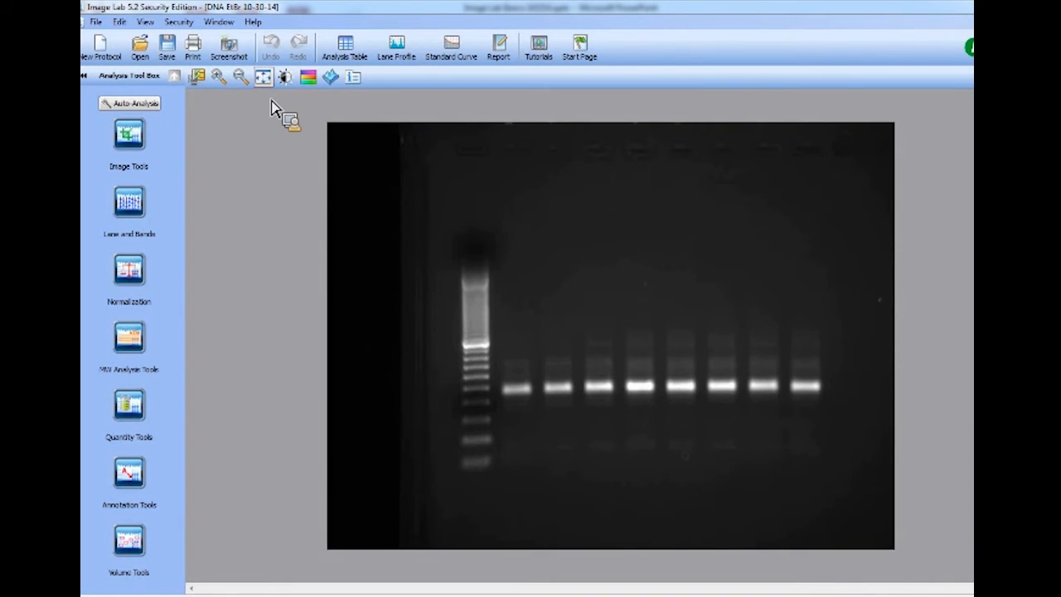
left_click(263, 77)
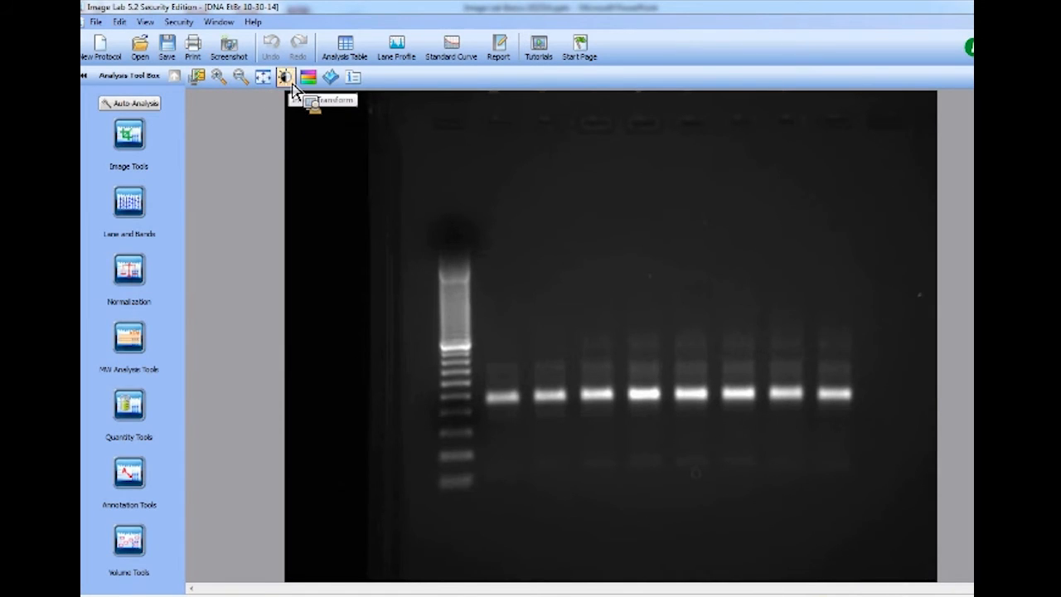
Lower the image's High display value to 1211 and its gamma to 0.33 with Image Transform.
left_click(286, 78)
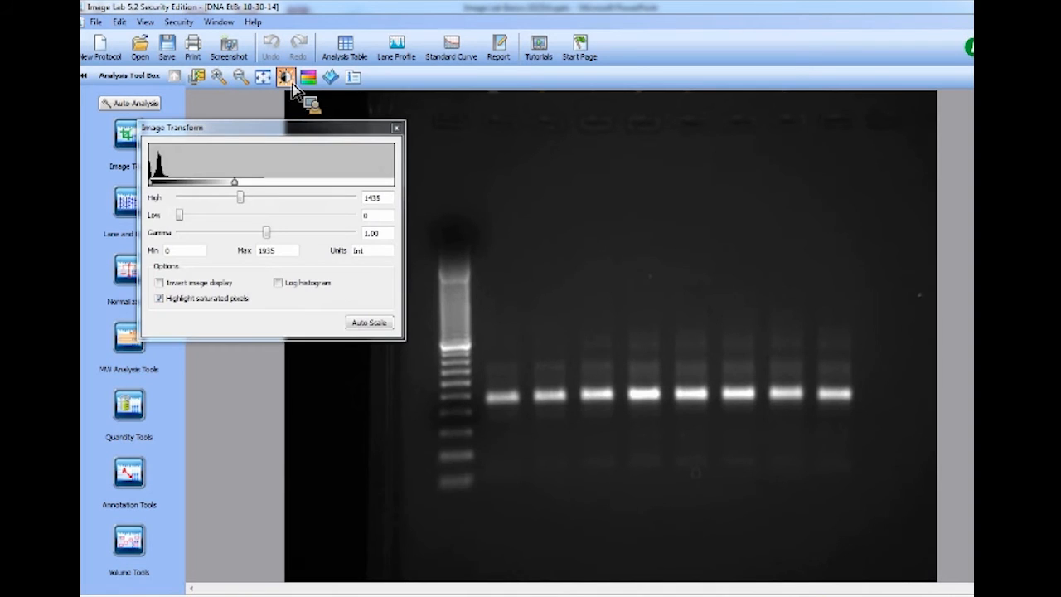
left_click_drag(268, 133, 316, 110)
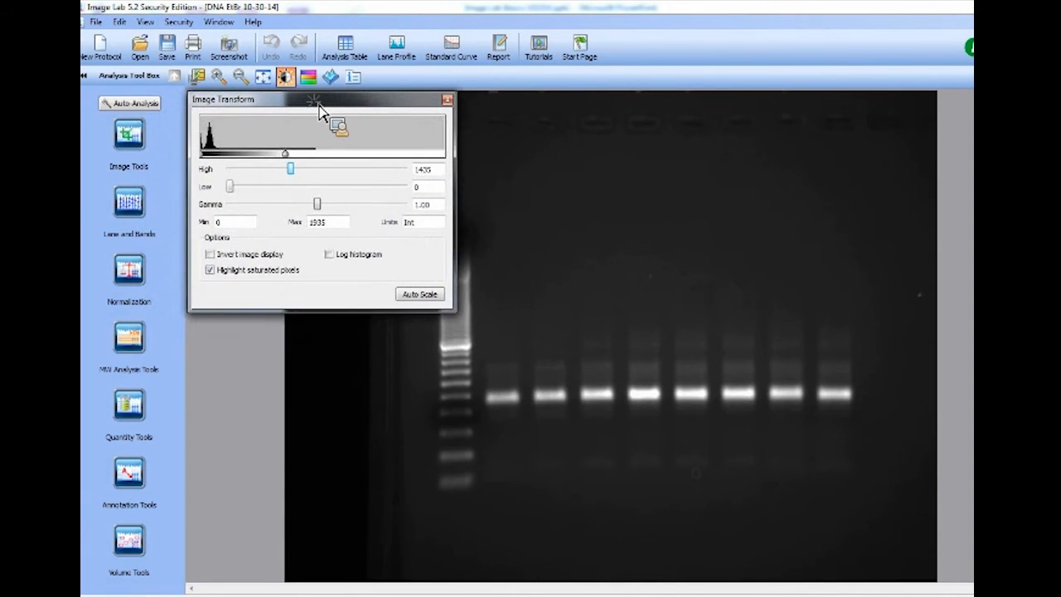
left_click_drag(292, 170, 252, 224)
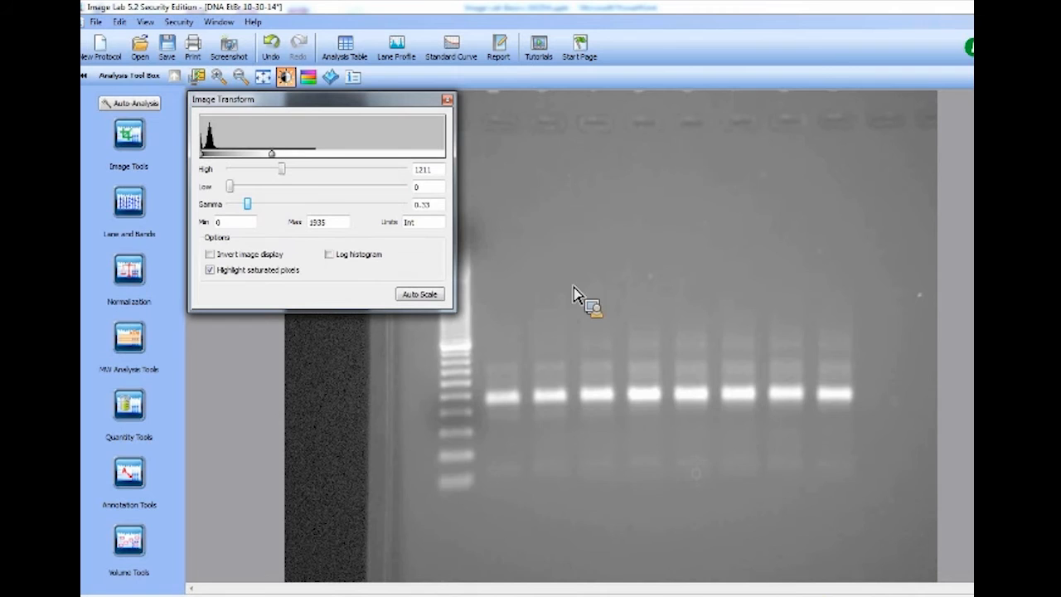
Auto-scale the gel's display range and invert the image display.
left_click(429, 300)
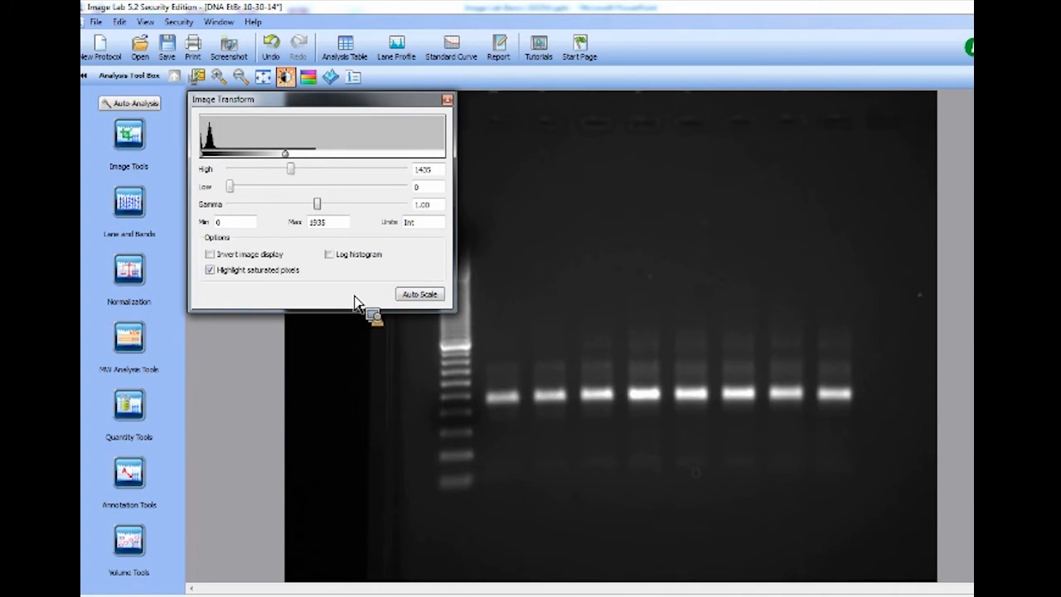
left_click(237, 257)
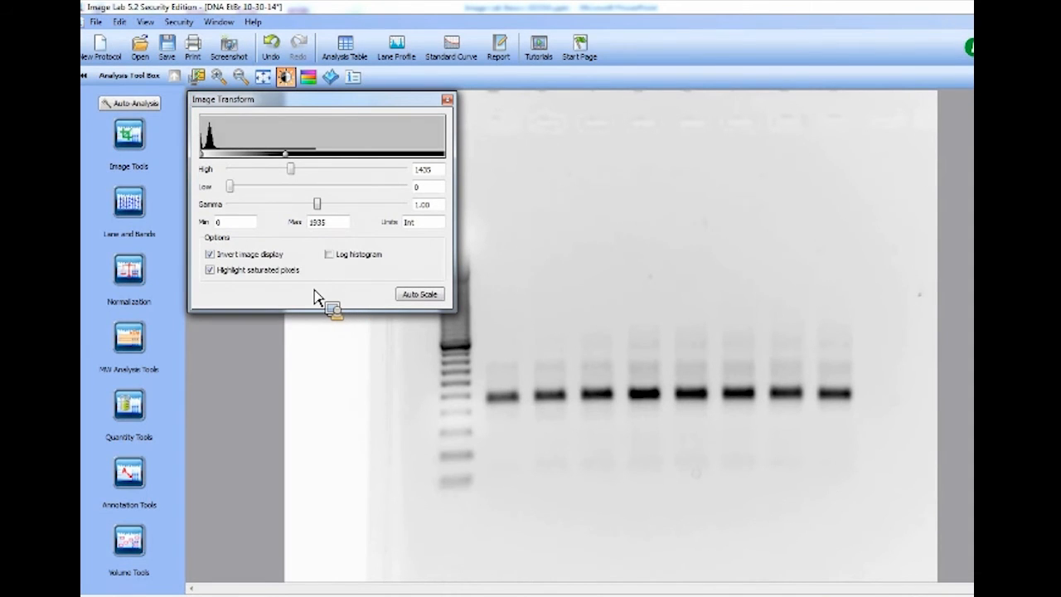
left_click(446, 100)
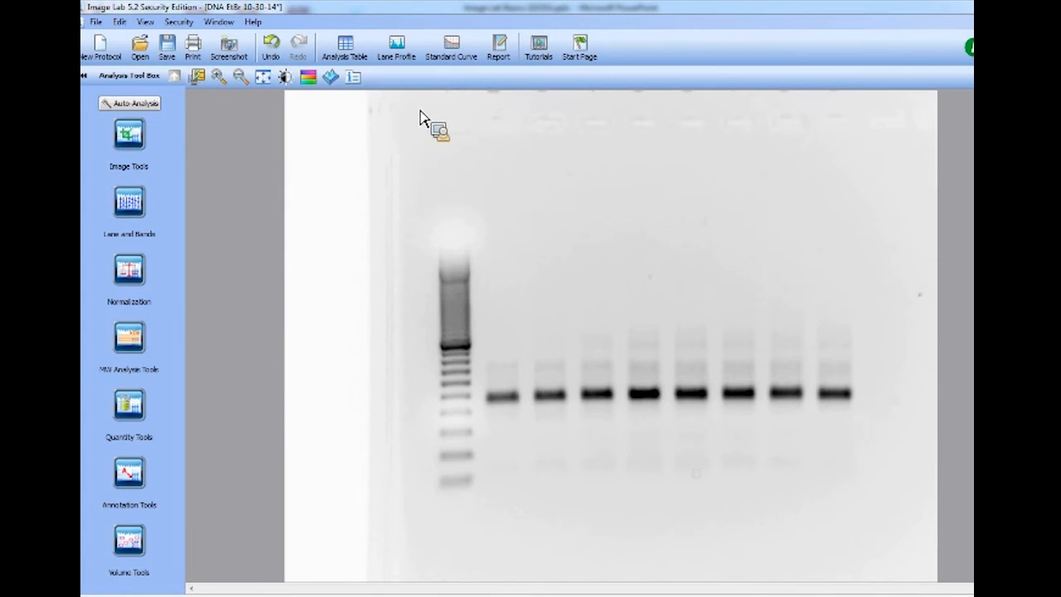
Preview the Coomassie, SYBR Green, Silver and Flamingo colormaps on the gel image, and restore the Gray colormap.
left_click(313, 82)
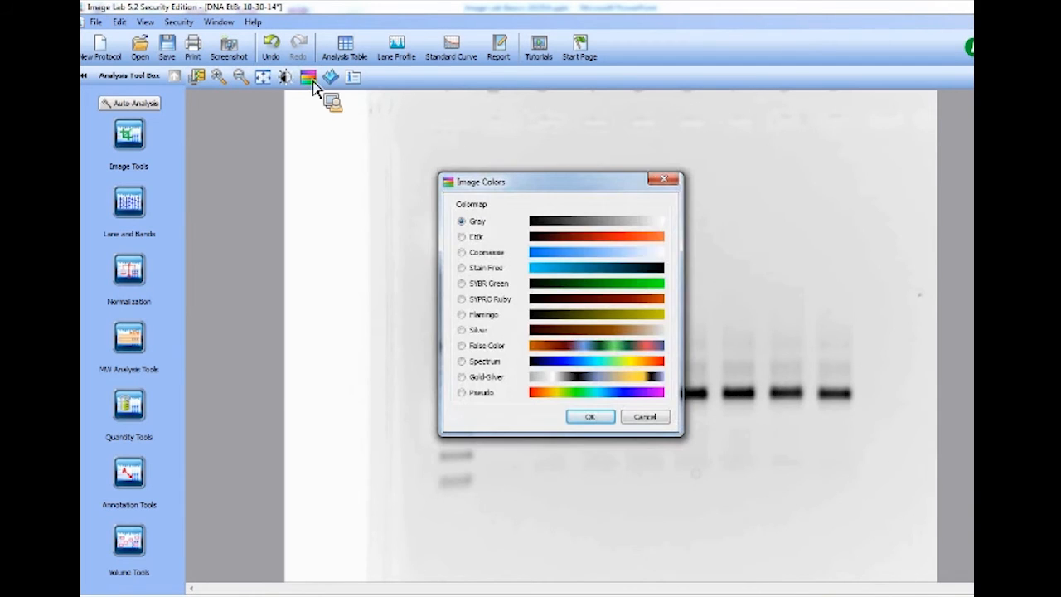
left_click_drag(480, 186, 253, 138)
left_click_drag(317, 156, 242, 133)
left_click(274, 189)
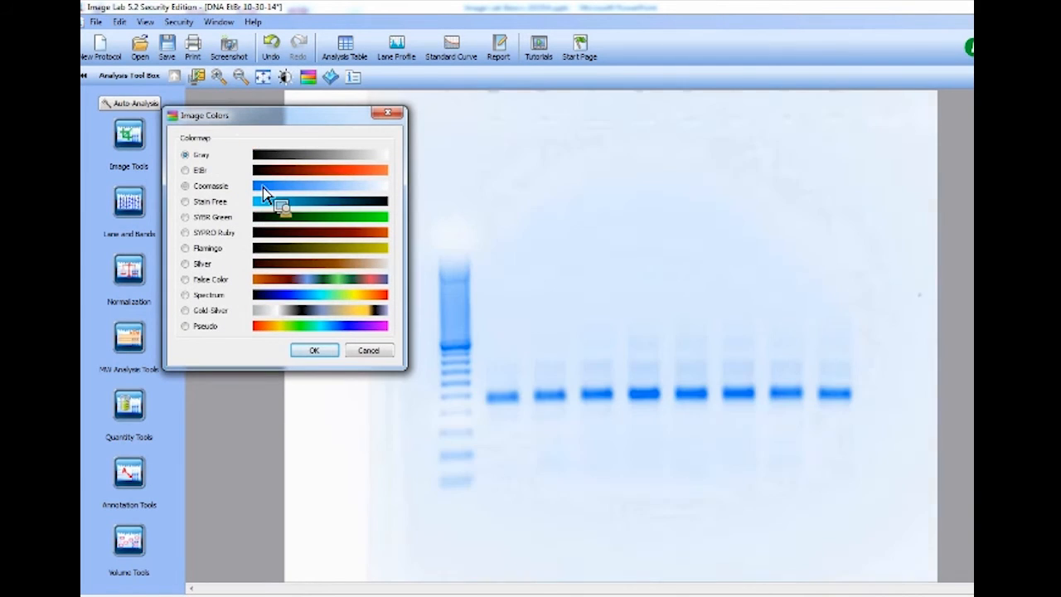
left_click(217, 217)
left_click(217, 264)
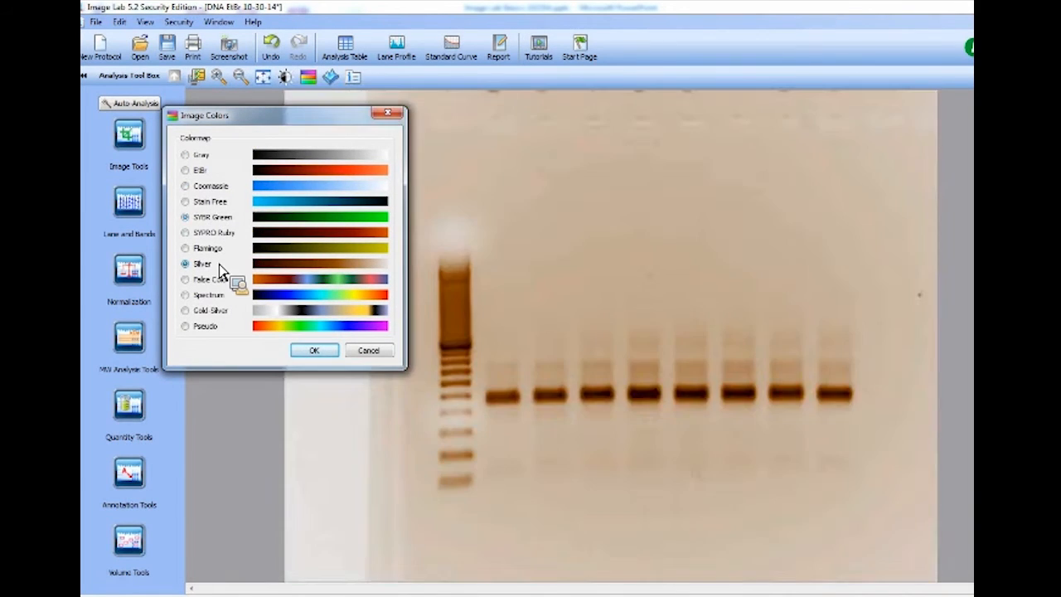
left_click(215, 253)
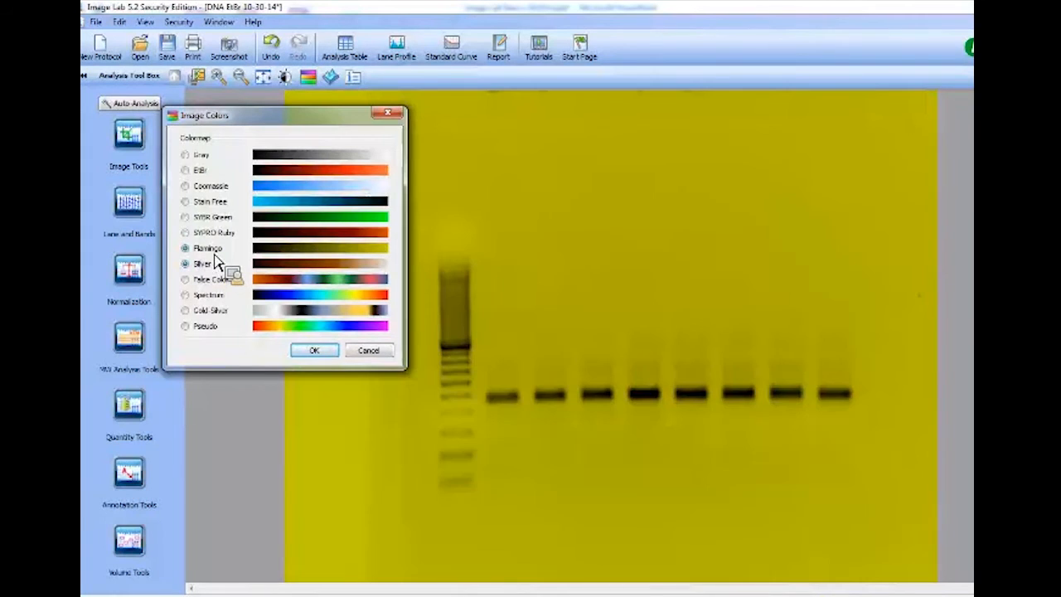
left_click(201, 155)
left_click(314, 350)
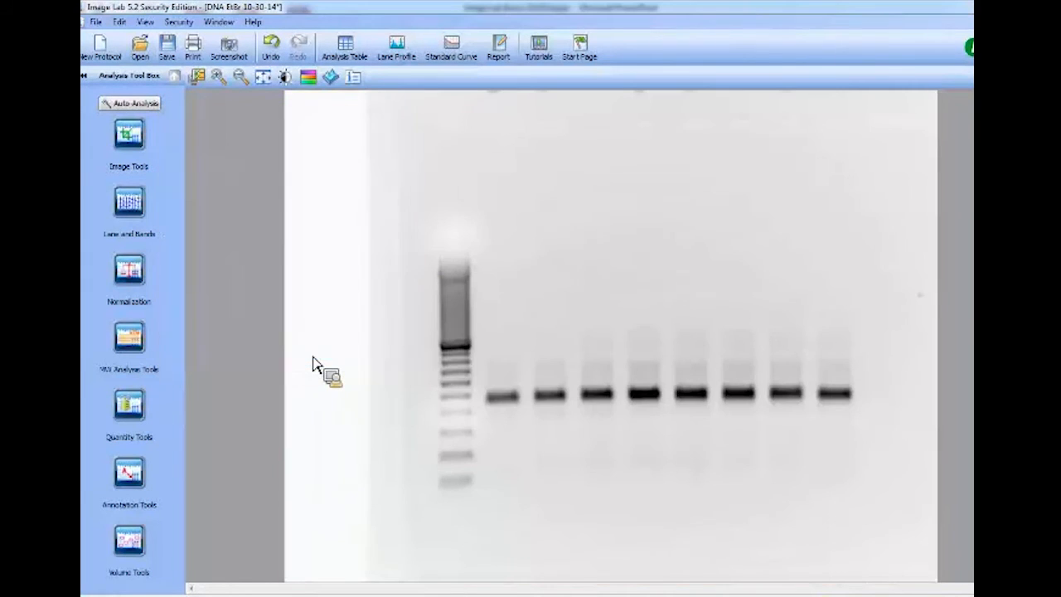
Inspect the gel bands in the 3D view from several angles with the peak height exaggerated, and return to the flat image.
left_click(331, 77)
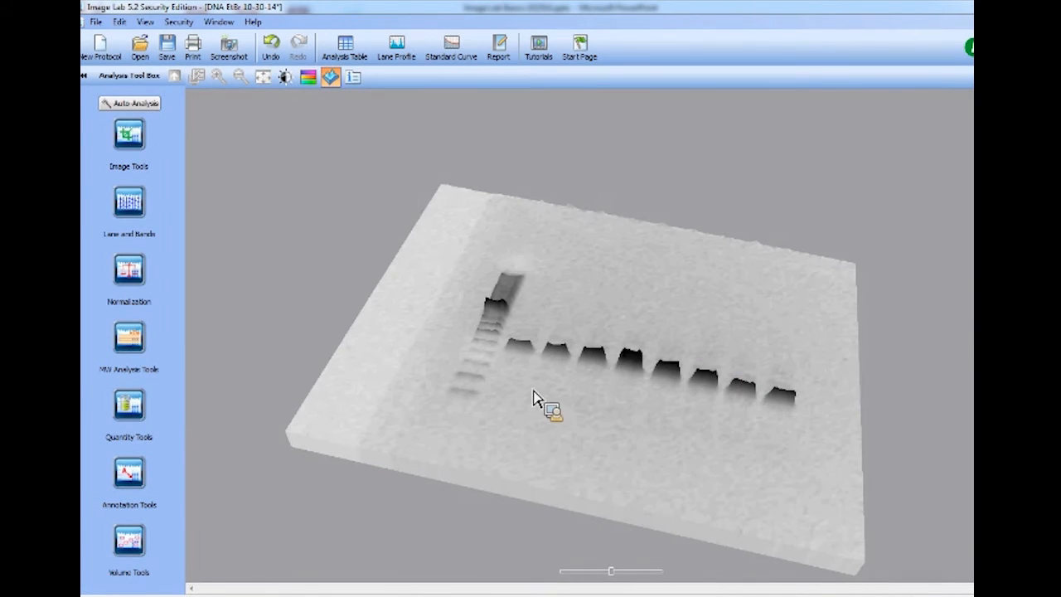
left_click_drag(638, 457, 531, 377)
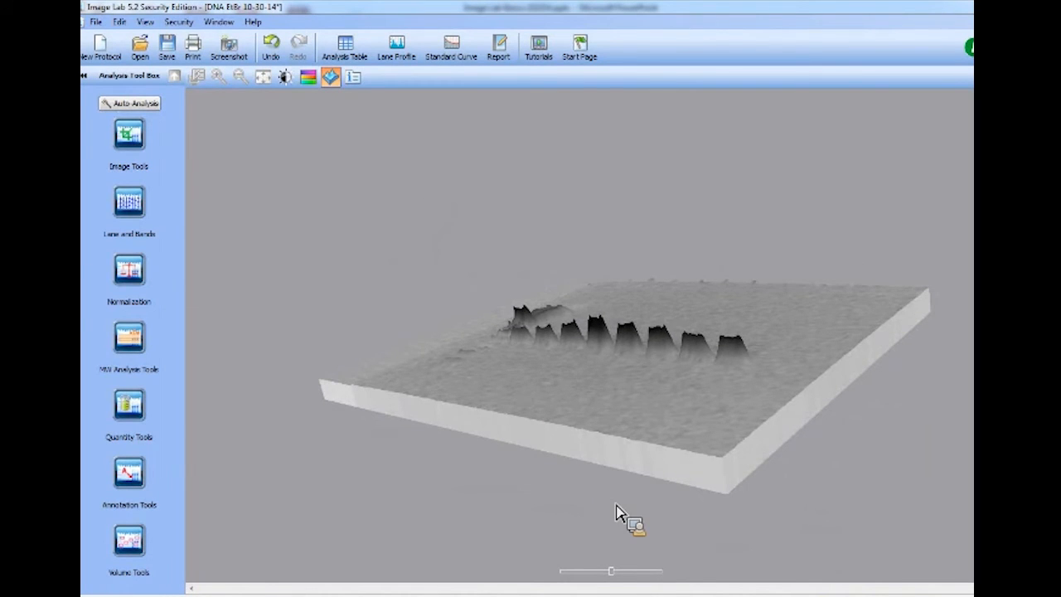
left_click_drag(614, 570, 658, 572)
left_click_drag(713, 514, 378, 346)
left_click_drag(701, 336, 607, 414)
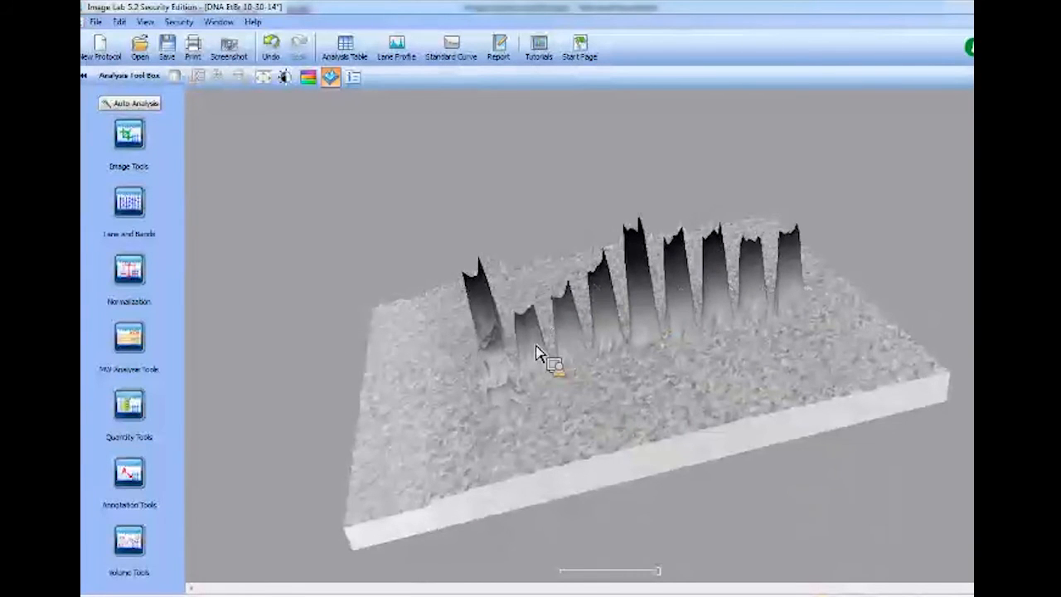
left_click(331, 78)
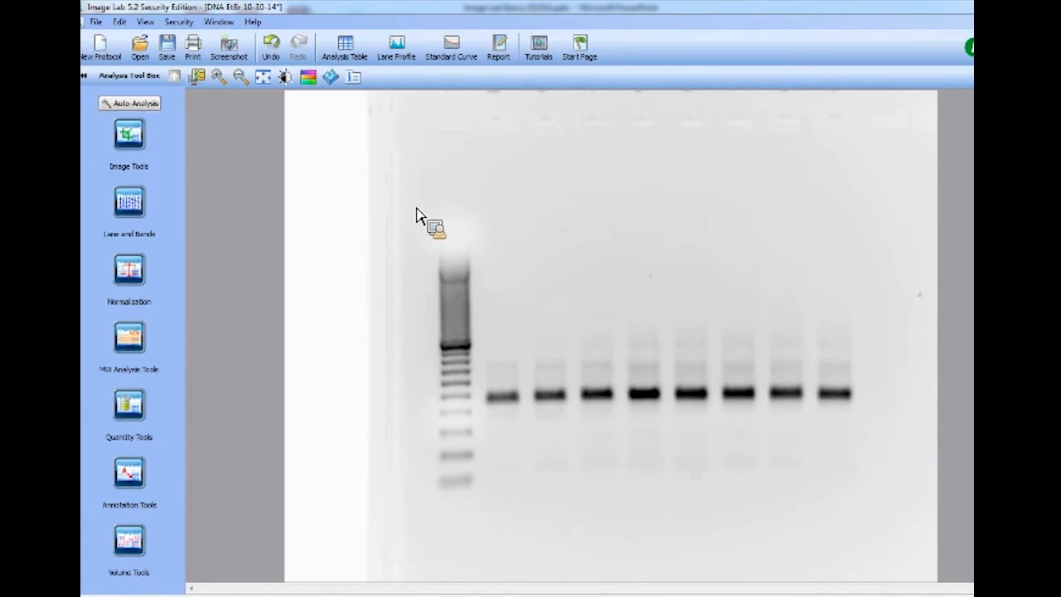
Review the image details, analysis settings and notes in the Image Info of DNA EtBr 10-30-14.
left_click(355, 83)
left_click_drag(480, 157, 288, 158)
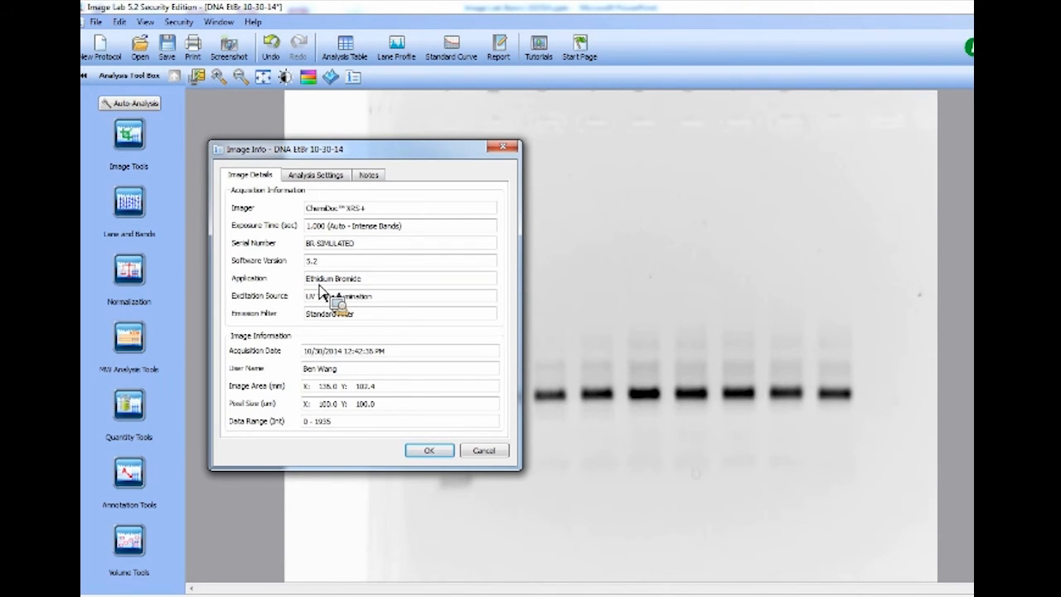
left_click(317, 177)
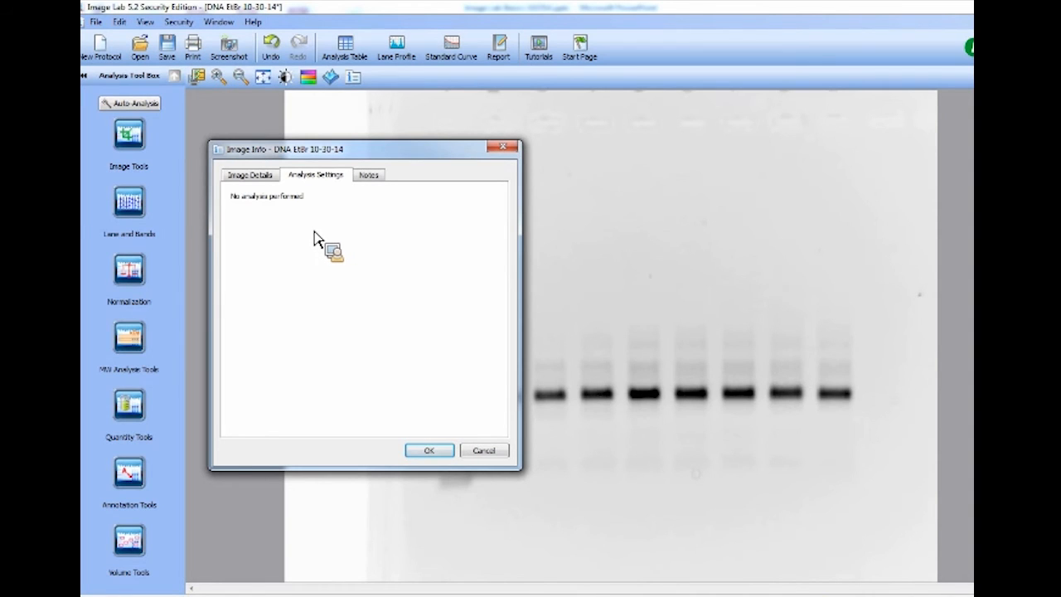
left_click(375, 178)
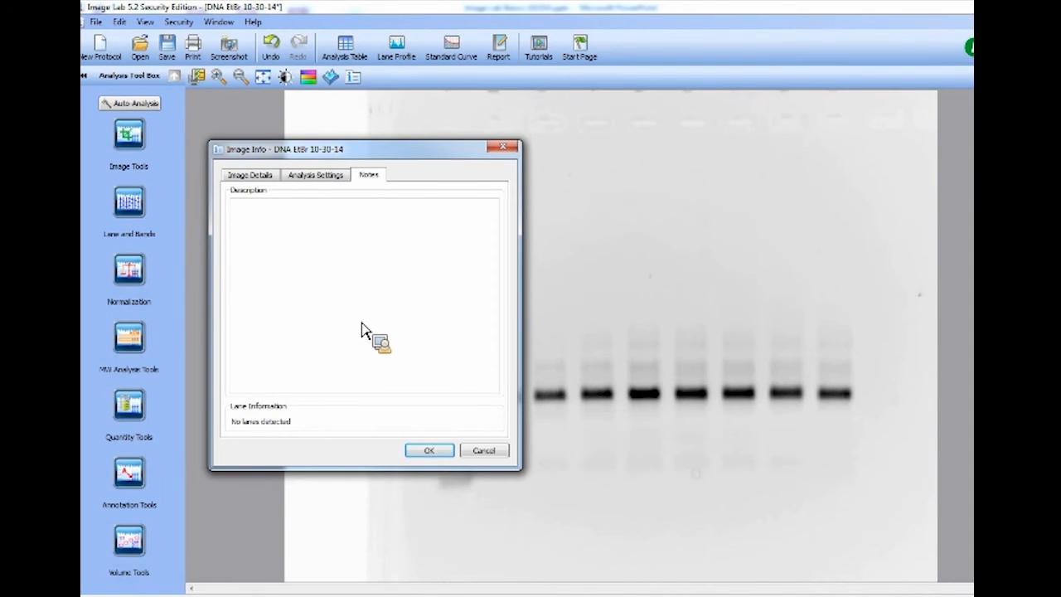
left_click(259, 179)
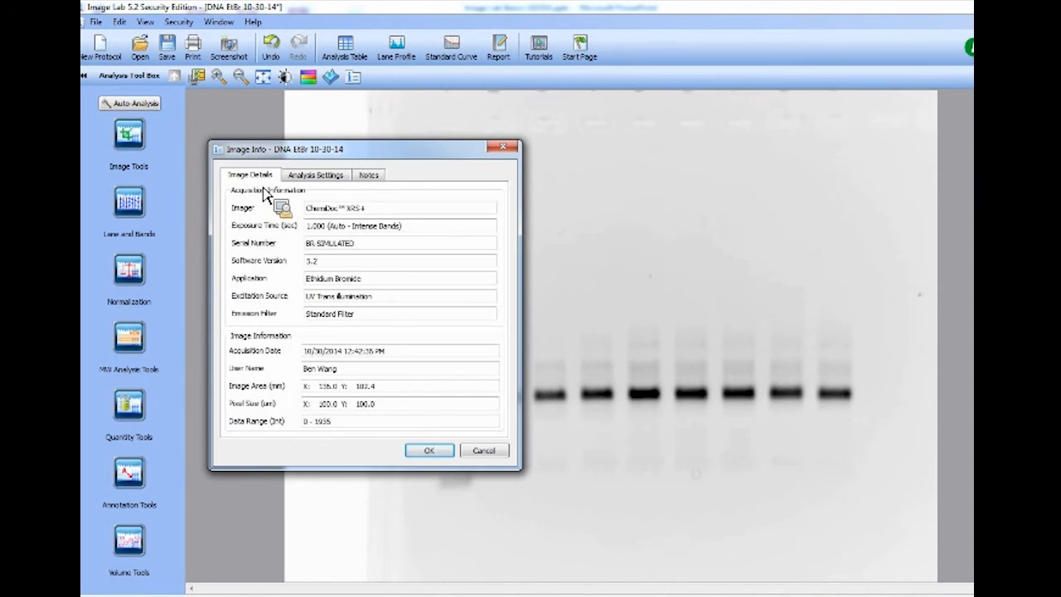
left_click(507, 150)
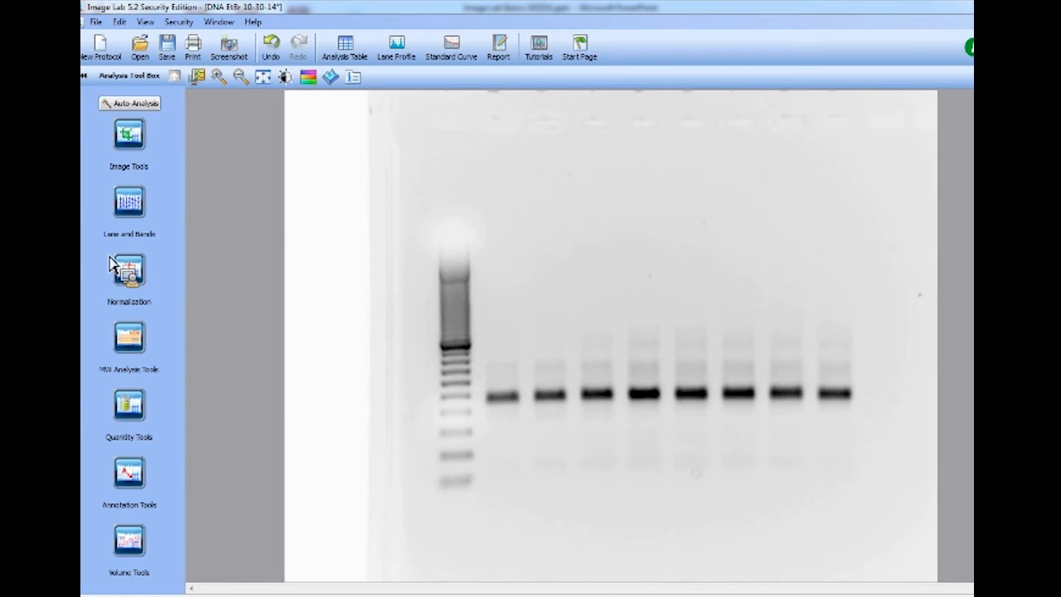
Try the horizontal flip, vertical flip and 90° left rotation on the gel image, bringing it back to its original orientation.
left_click_drag(110, 265, 137, 122)
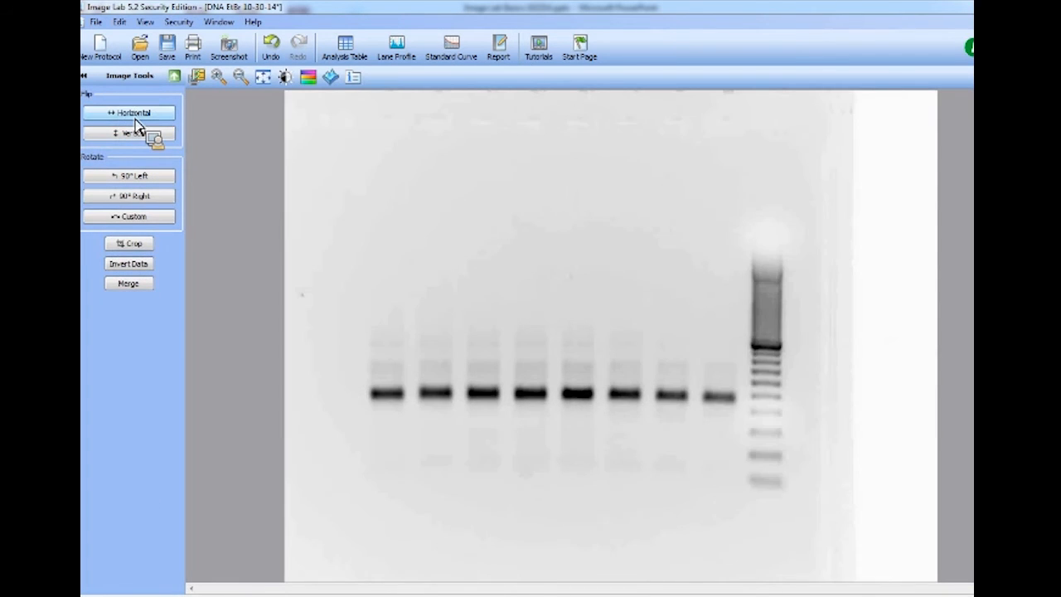
left_click(137, 123)
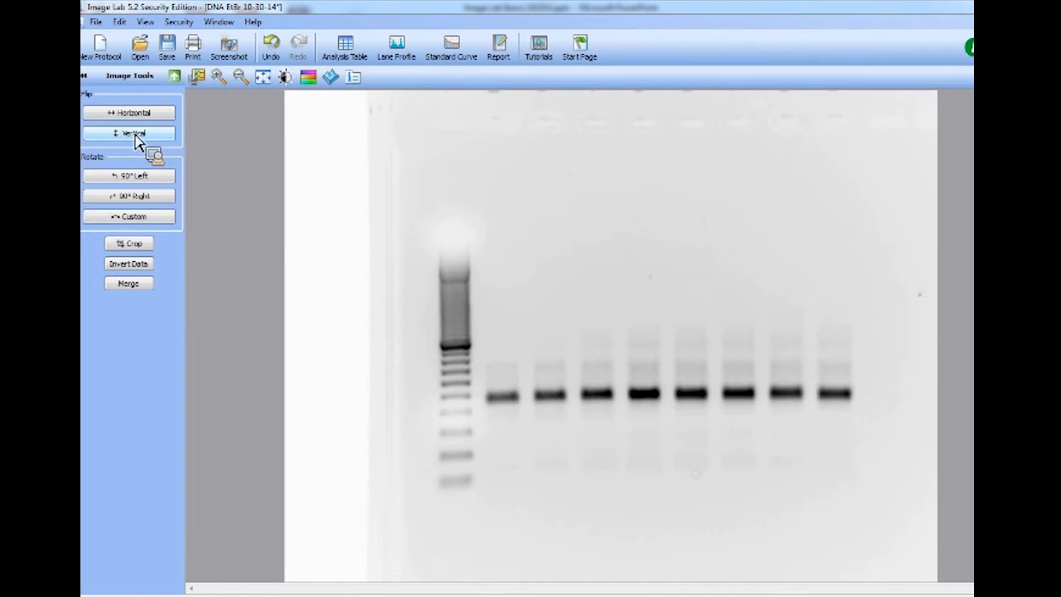
left_click(137, 142)
left_click(136, 142)
left_click(136, 179)
left_click(136, 182)
left_click(137, 183)
left_click(137, 182)
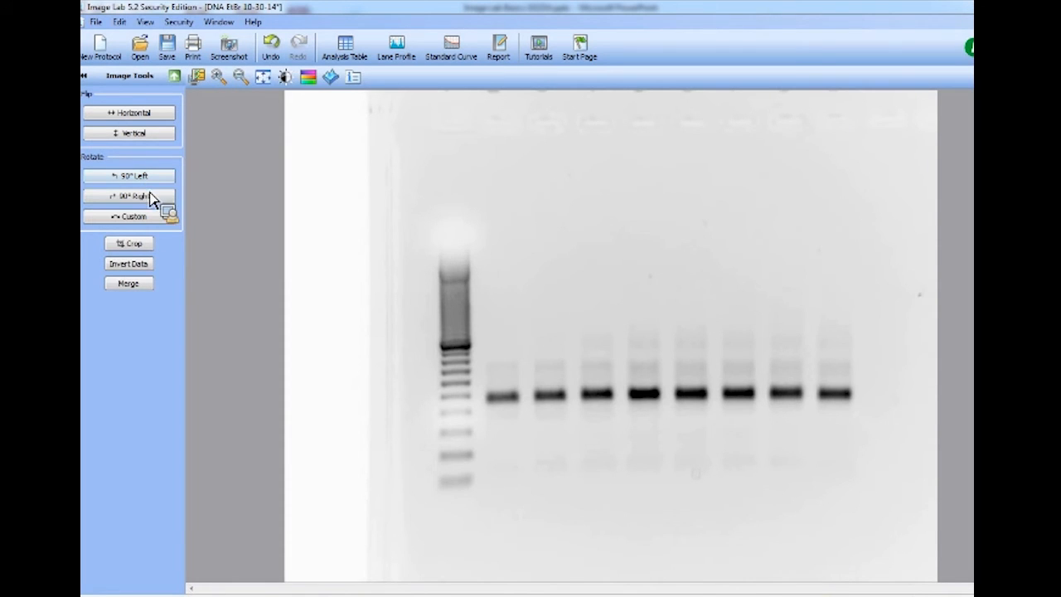
Crop the image closely around the ladder and sample lanes, to about 897 x 851 pixels (89.7 x 85.1 mm).
left_click(134, 248)
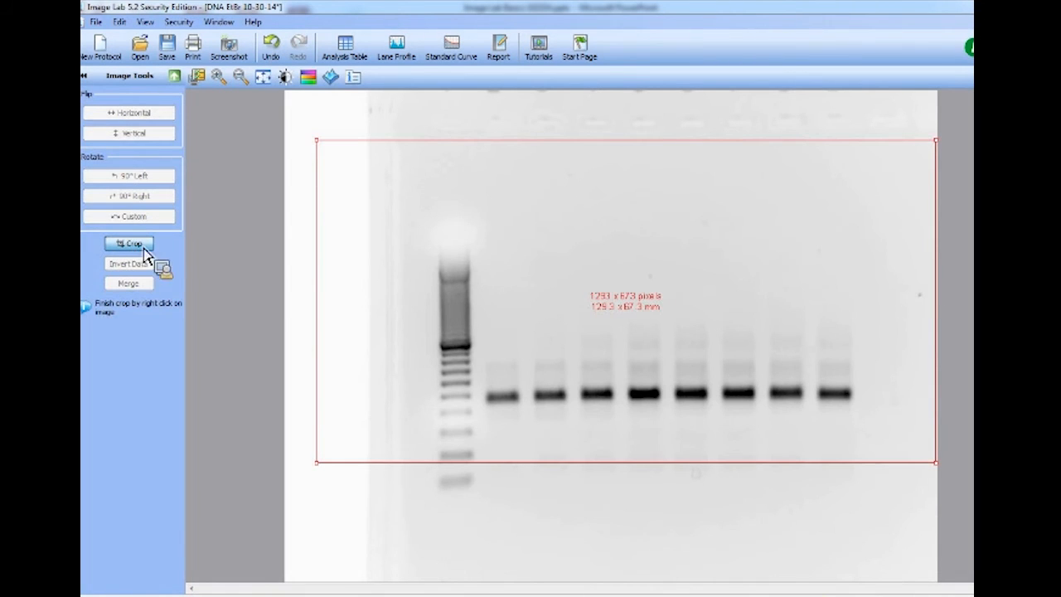
left_click_drag(319, 160, 427, 111)
left_click_drag(428, 464, 432, 515)
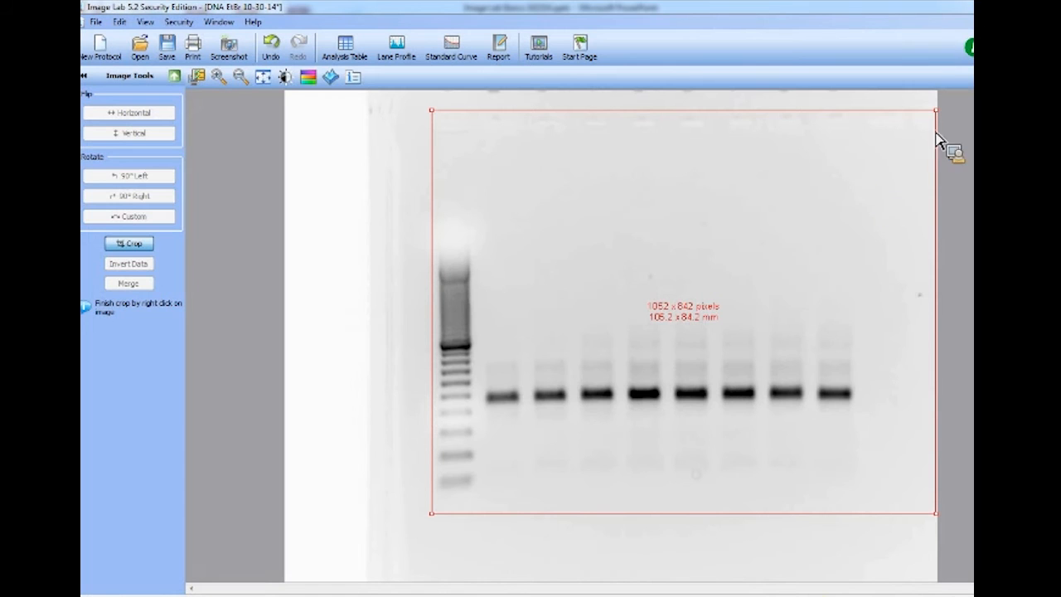
left_click_drag(941, 117, 867, 109)
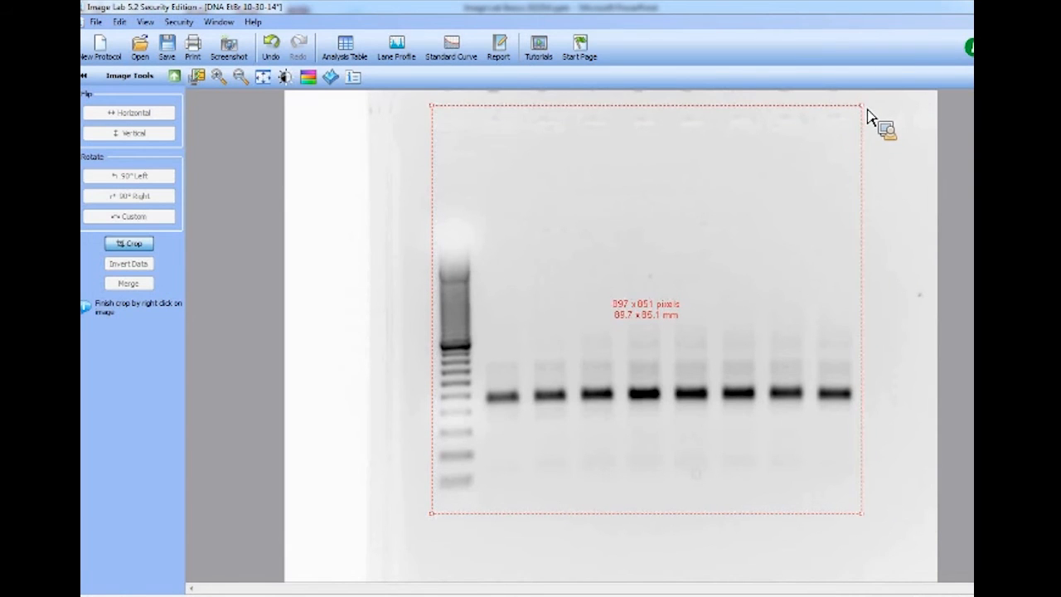
right_click(721, 199)
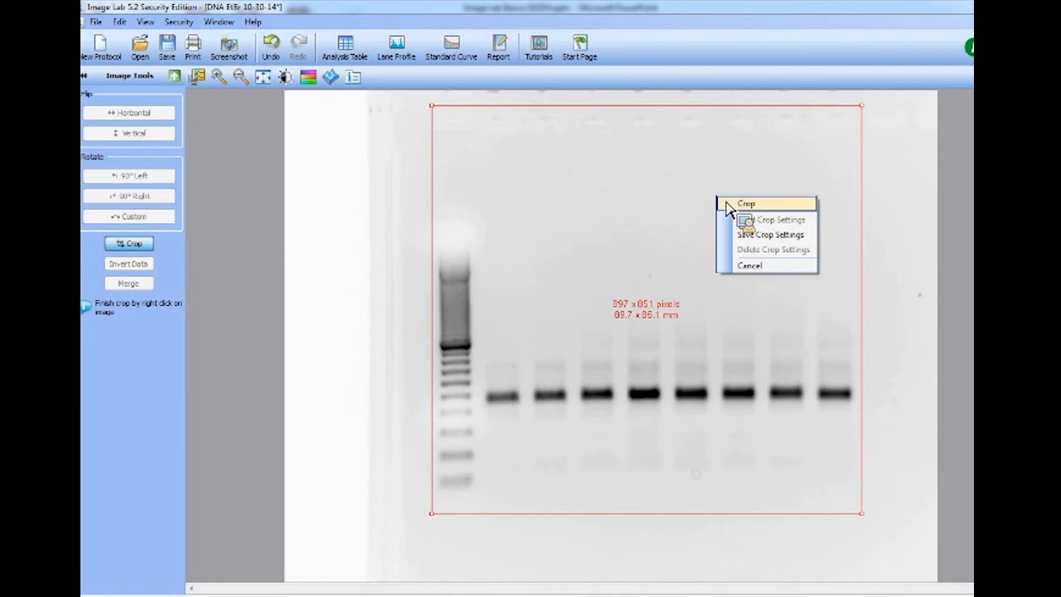
left_click(761, 207)
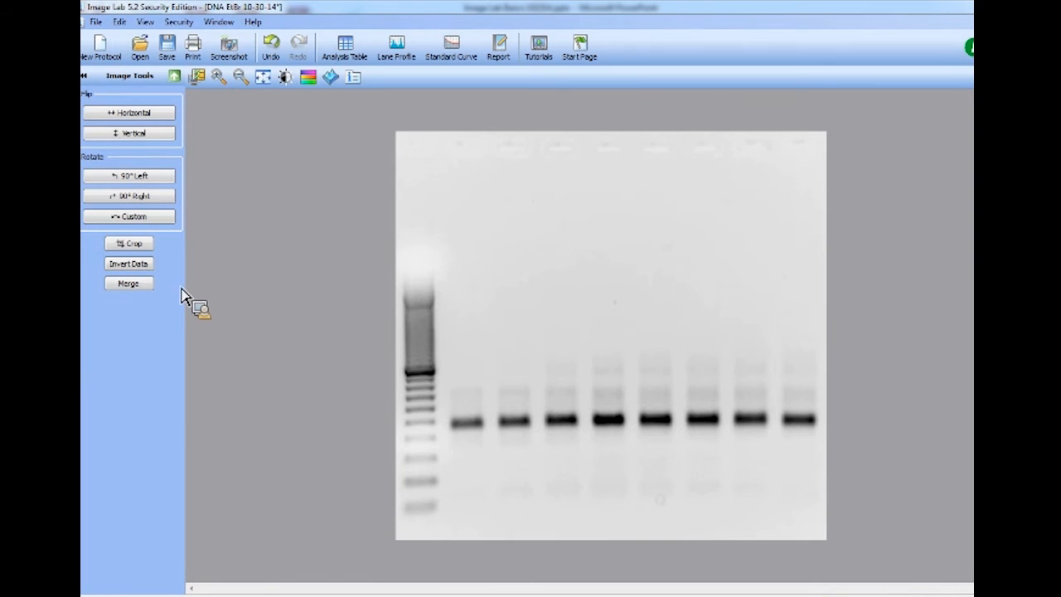
Detect the gel's lanes with the automatic lane finder in the Lane and Bands tools.
left_click(174, 80)
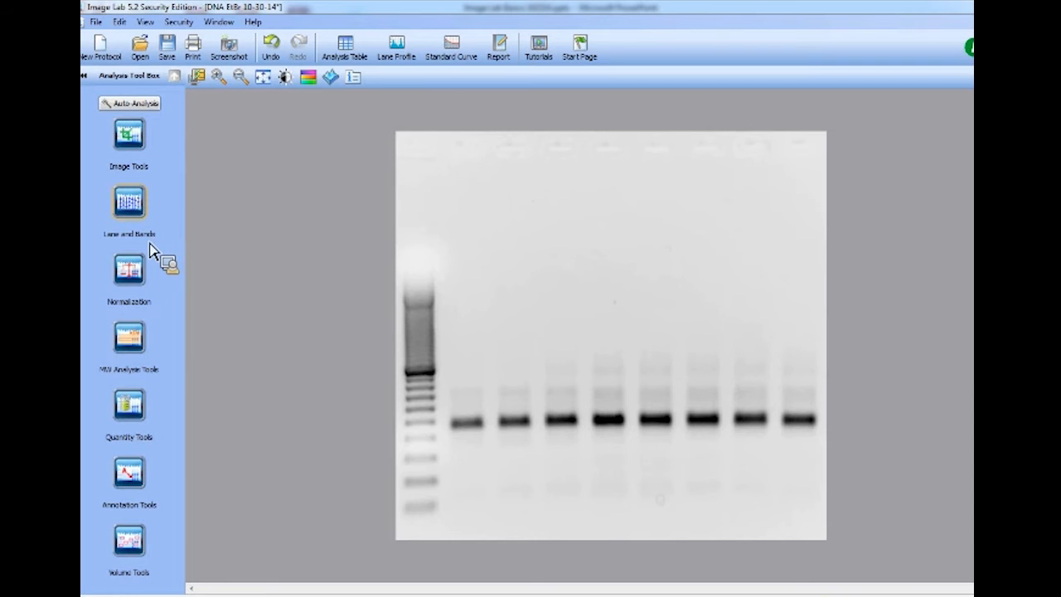
left_click(130, 206)
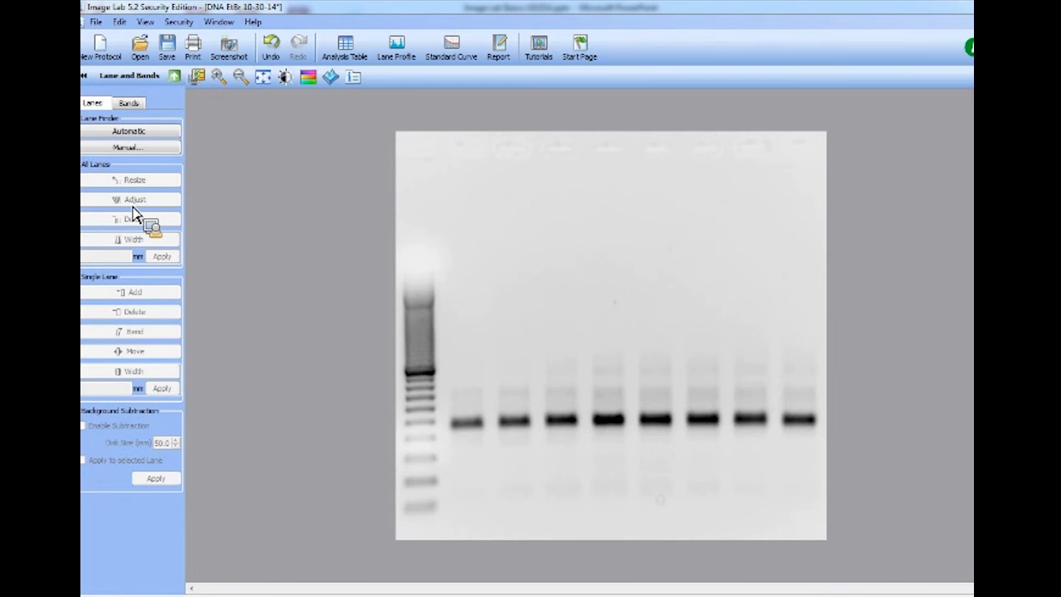
left_click(131, 135)
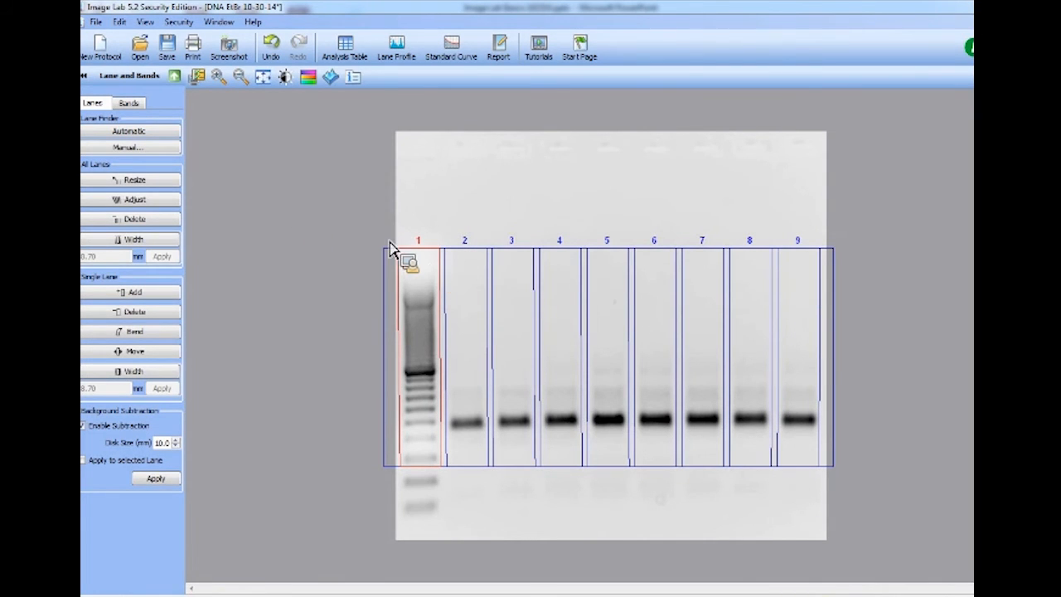
Try replacing the detected lanes with 10 manually created lanes, stretching the lane frame across the width of the gel.
left_click(127, 146)
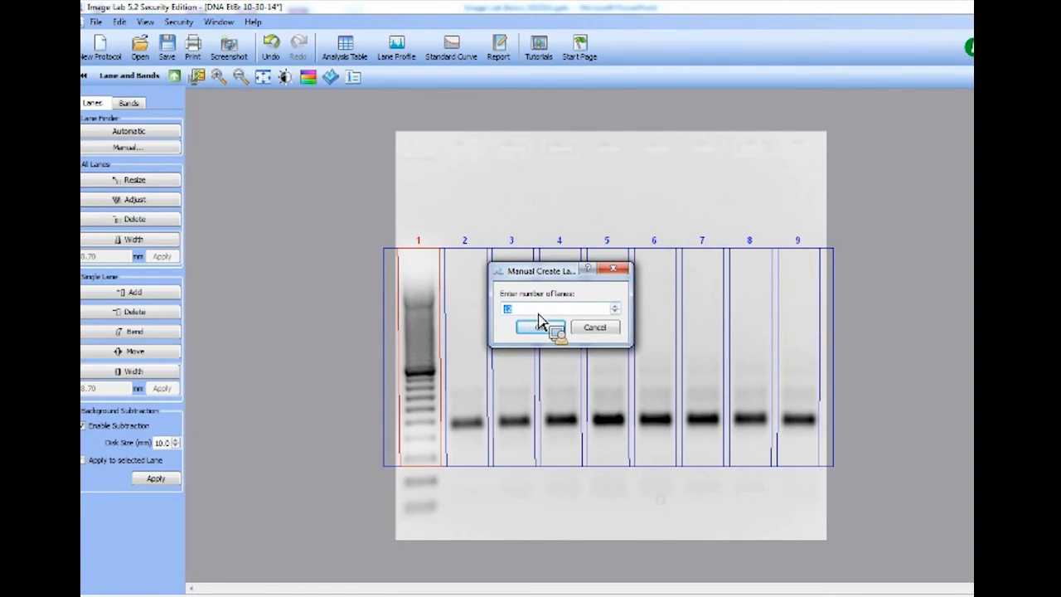
key("BackSpace")
type("10")
left_click(545, 326)
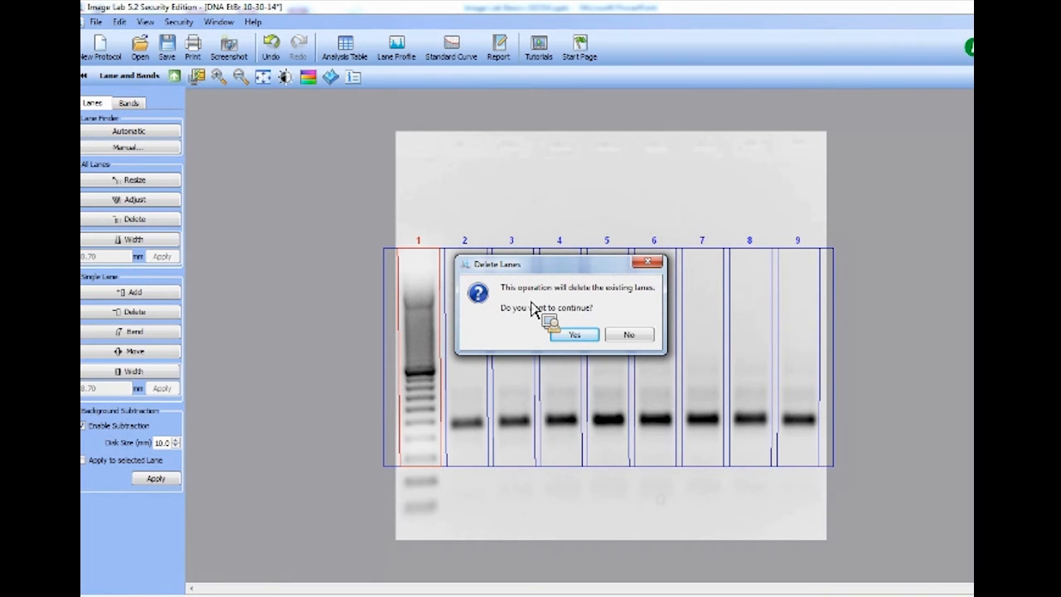
left_click(578, 338)
left_click_drag(429, 162, 406, 170)
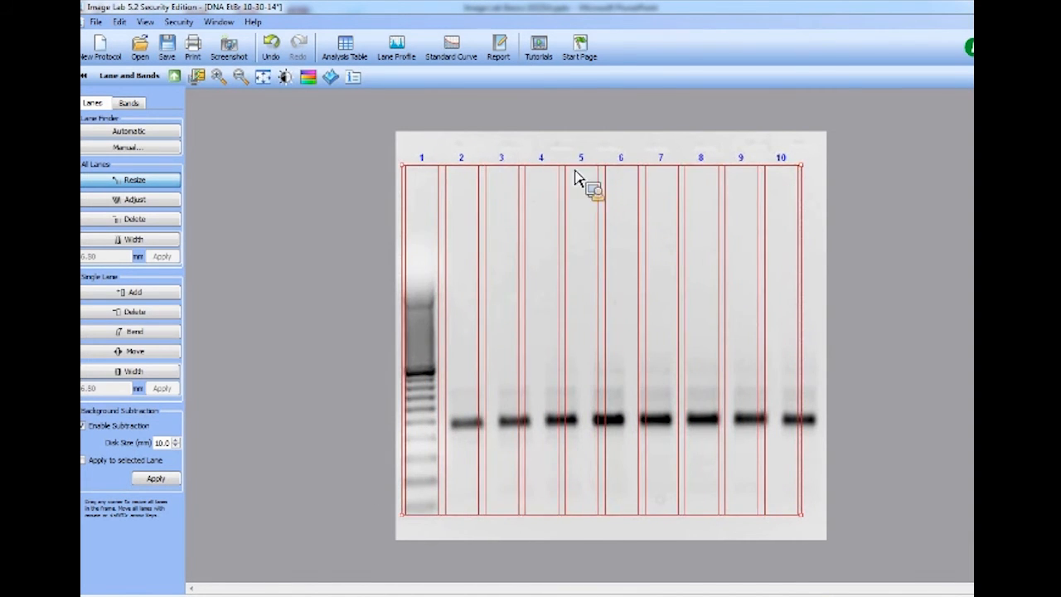
left_click_drag(802, 167, 811, 170)
left_click_drag(747, 166, 824, 170)
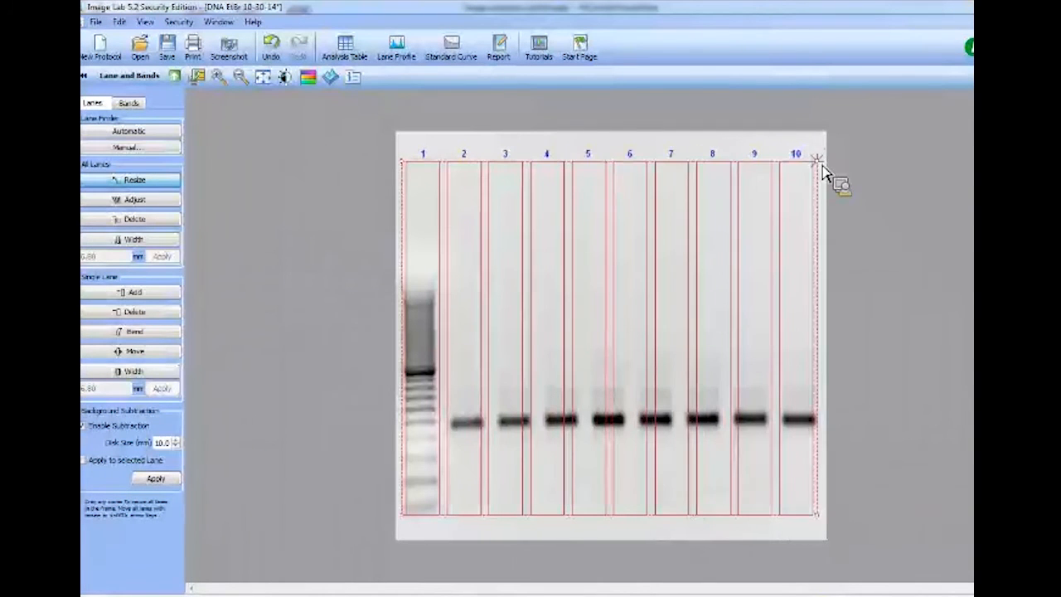
Detect the lanes automatically again and extend the lane frame over nearly the full height of the gel image.
left_click(143, 135)
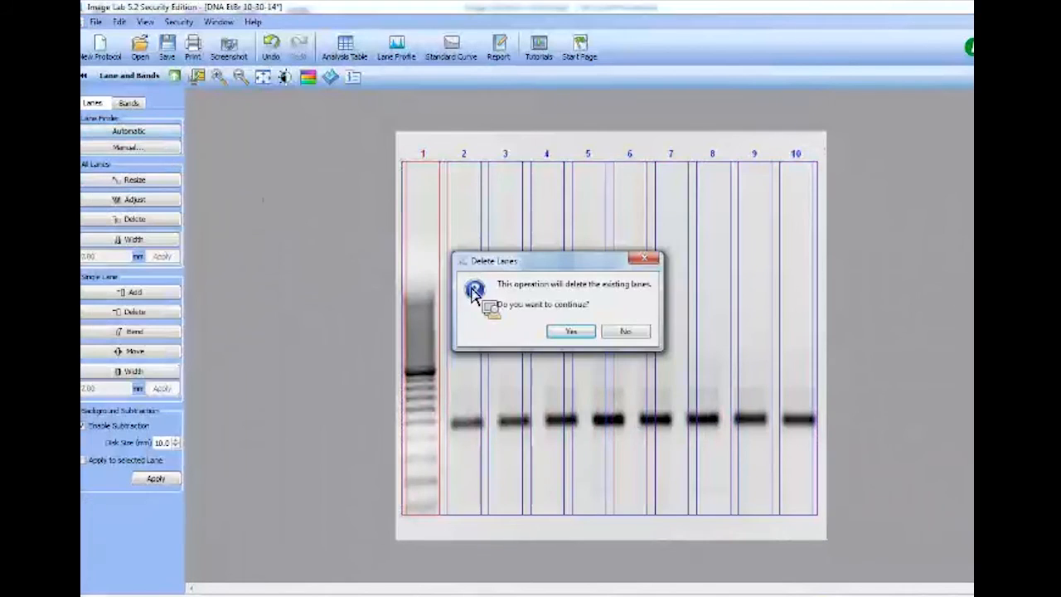
left_click(574, 331)
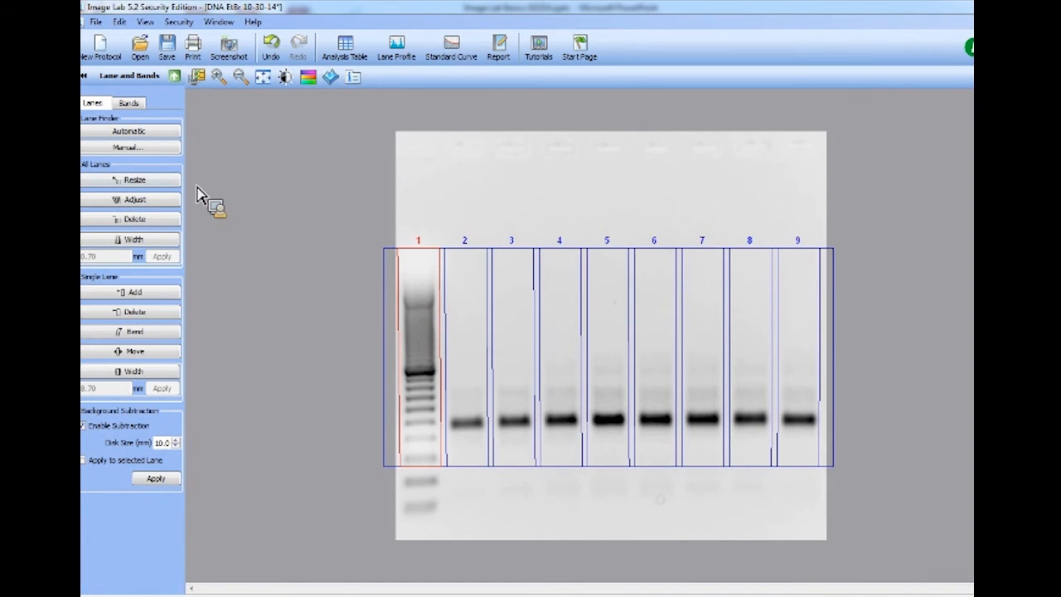
left_click(135, 182)
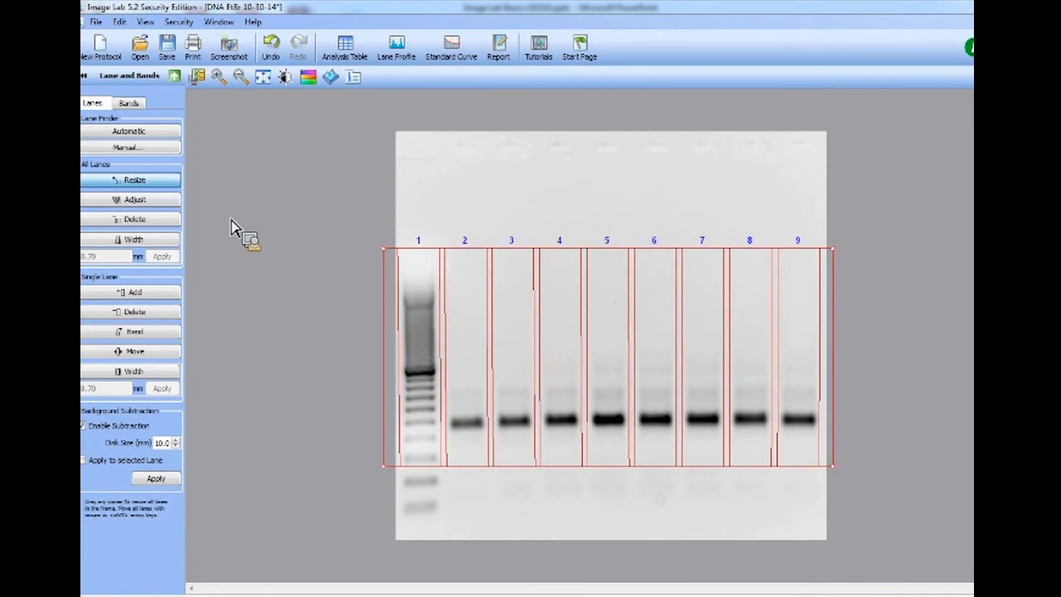
left_click_drag(387, 256, 388, 142)
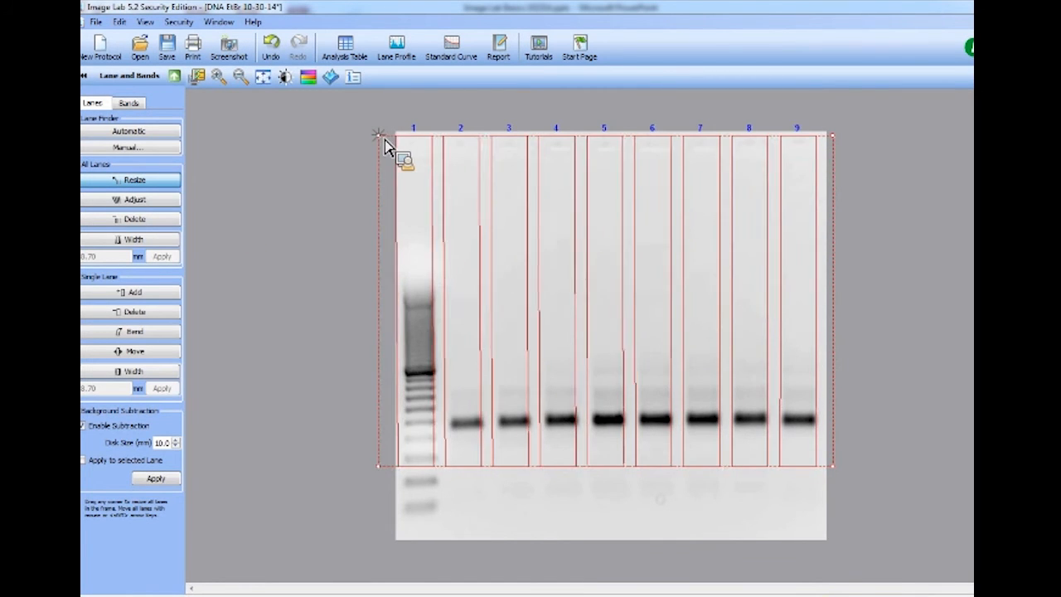
left_click_drag(384, 466, 387, 535)
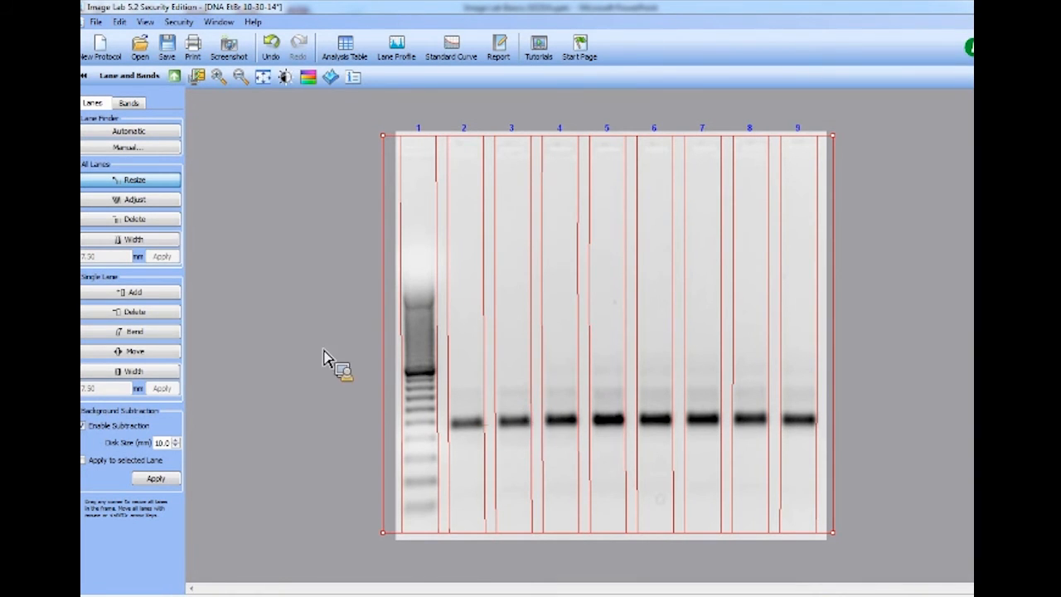
Try bending lane 1 outward at its middle anchor point, bringing it back onto the ladder.
left_click(137, 333)
left_click_drag(418, 340, 362, 348)
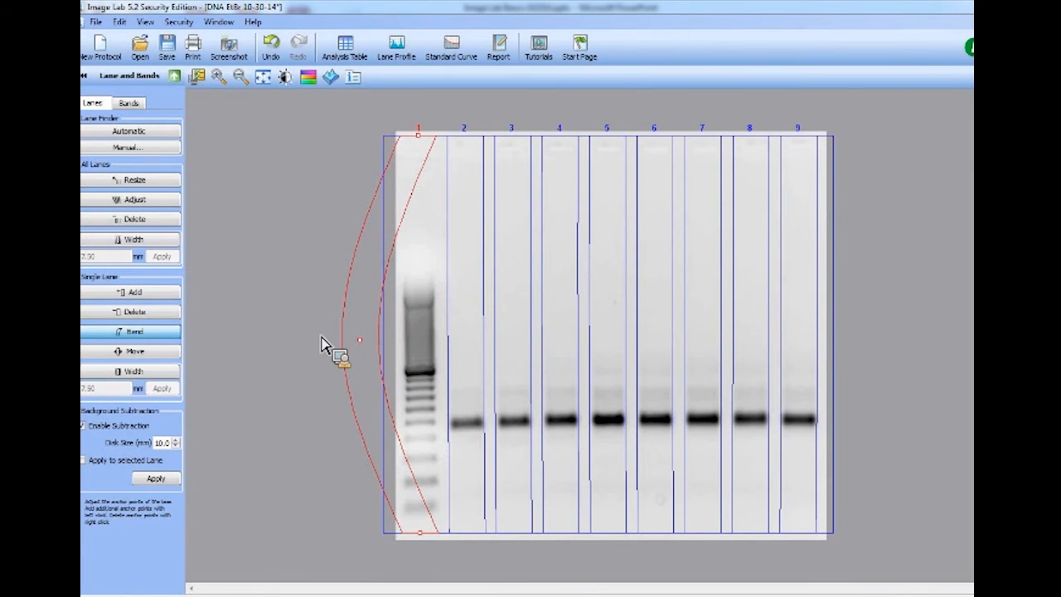
left_click_drag(365, 347, 425, 354)
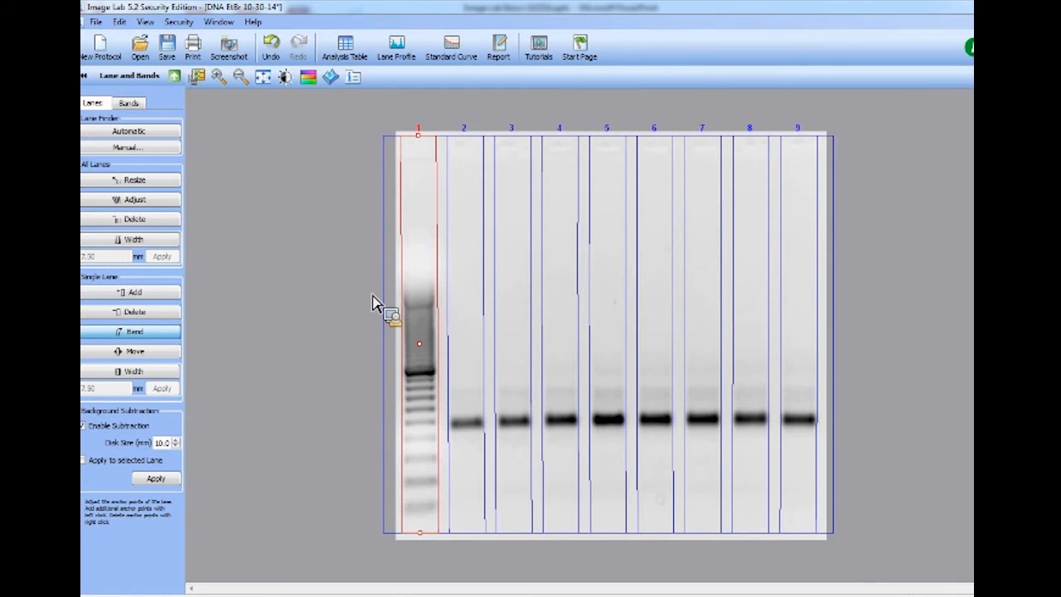
Detect the bands in all lanes with the Low band detection sensitivity.
left_click(139, 106)
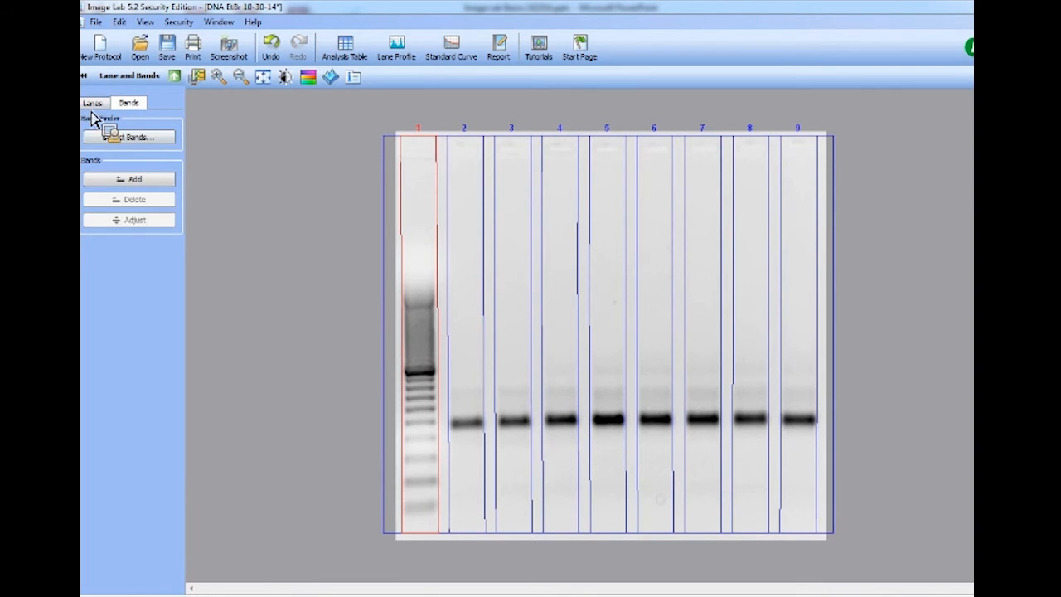
left_click(136, 145)
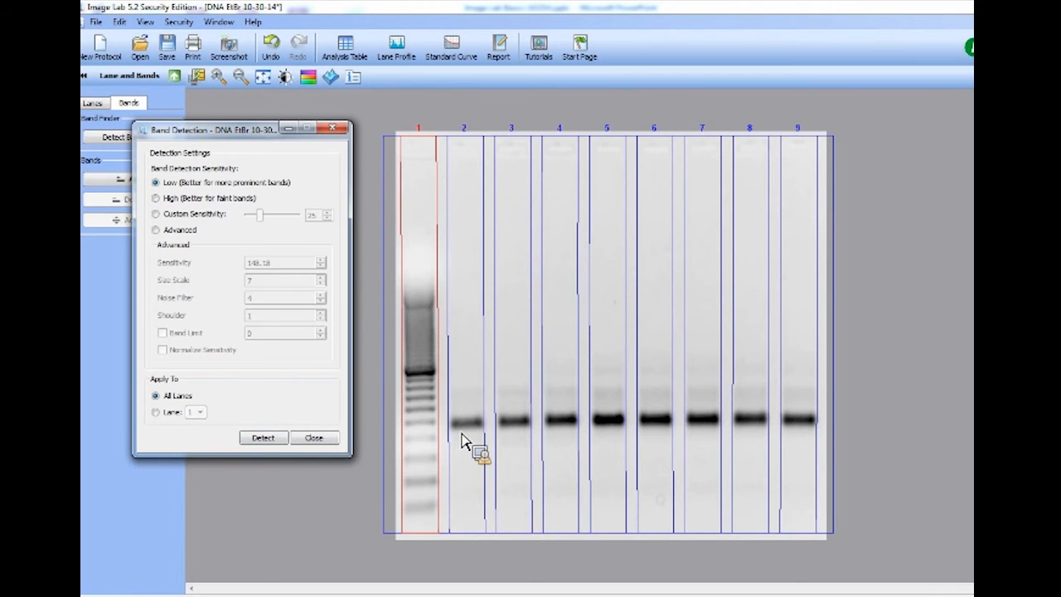
left_click(267, 439)
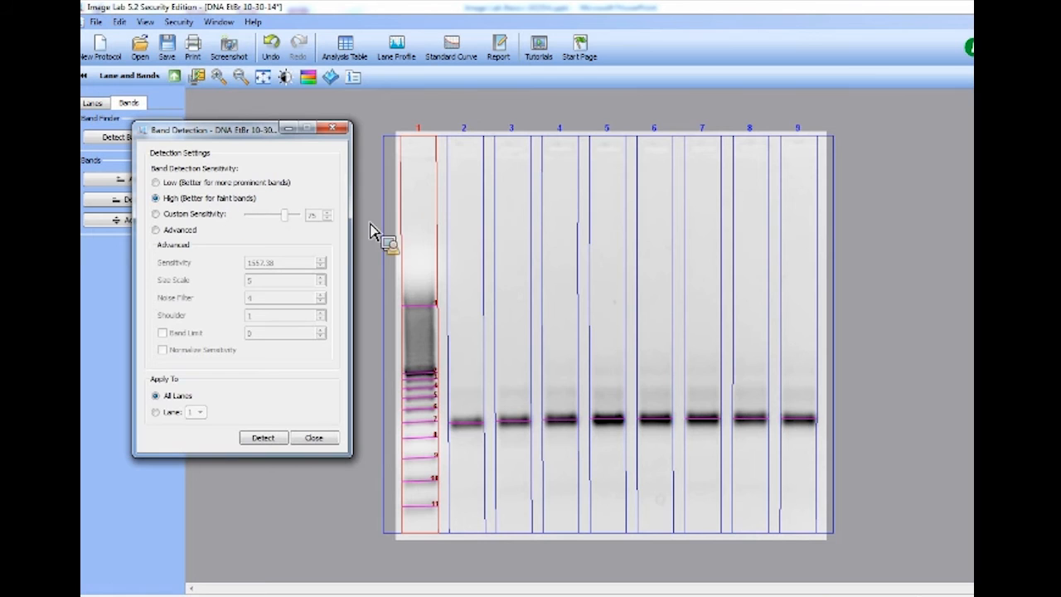
Re-detect the bands in lane 1 only, using the High band detection sensitivity.
left_click(163, 412)
left_click(271, 445)
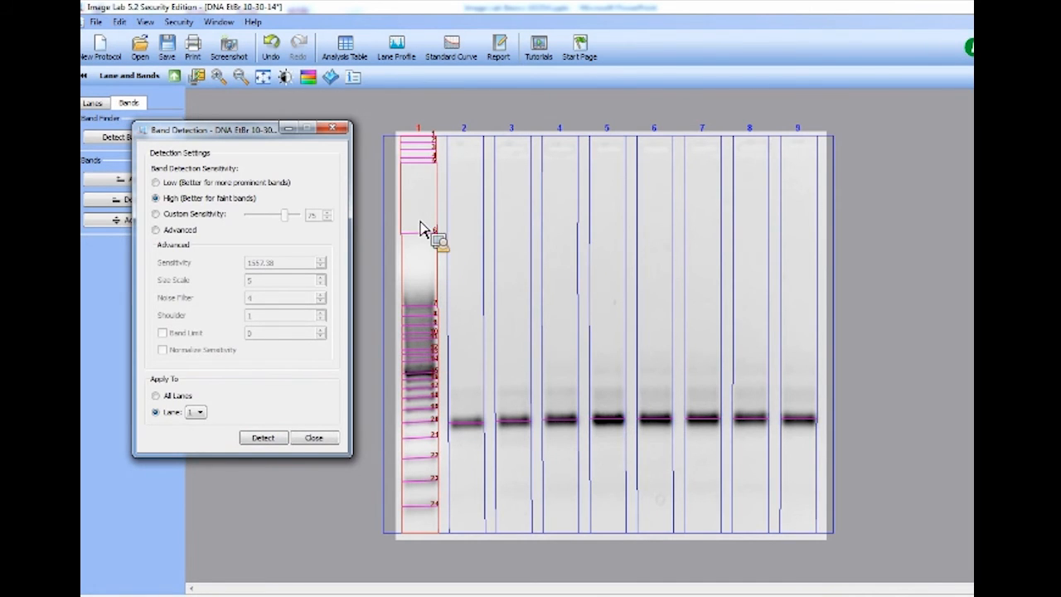
left_click(314, 438)
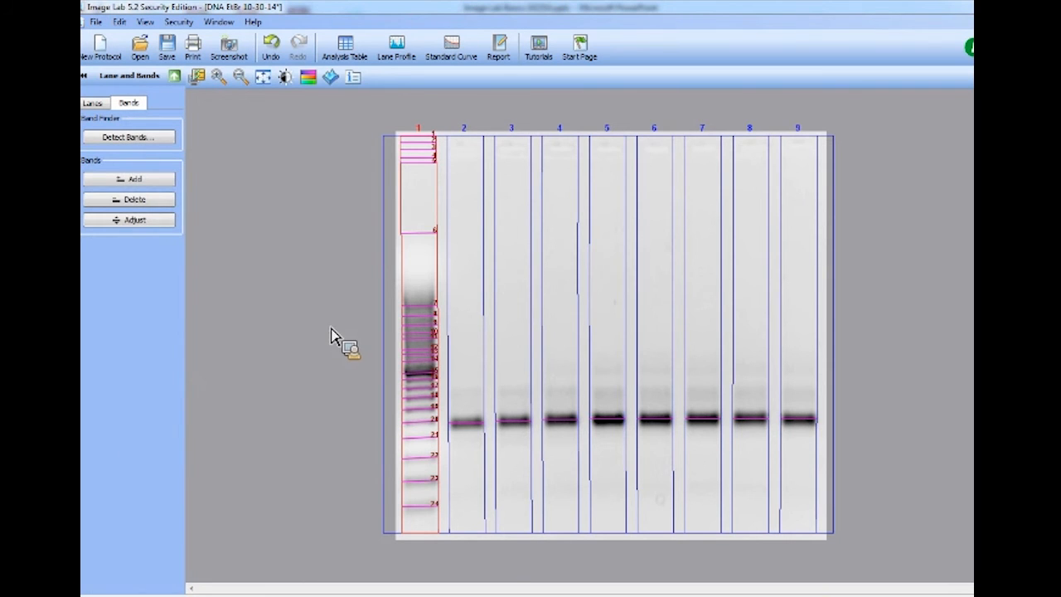
Delete the false bands above the ladder smear in lane 1, along with the band at the smear's upper edge.
left_click(136, 200)
left_click(419, 232)
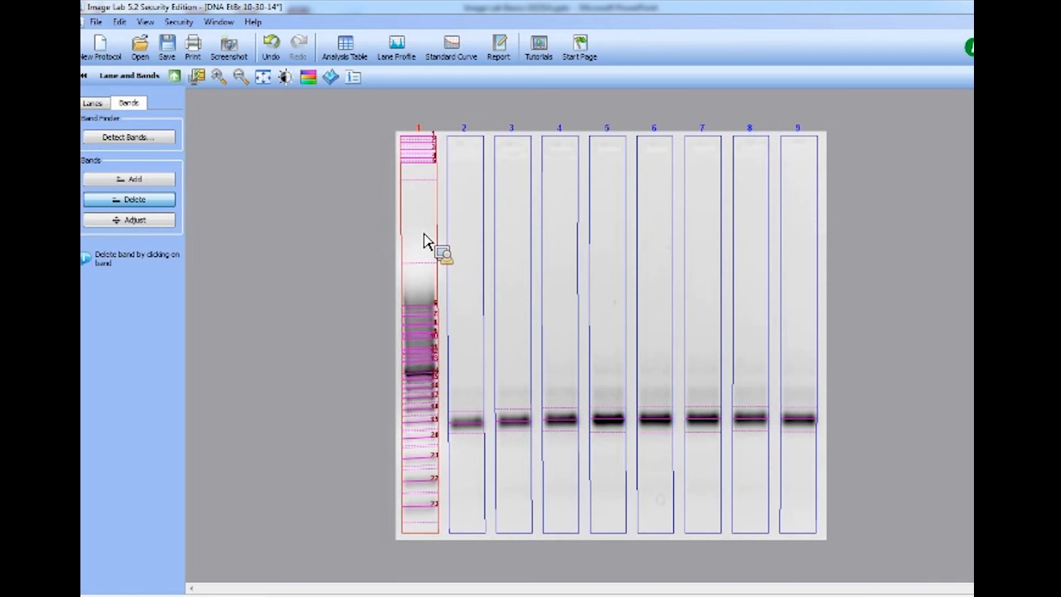
left_click(426, 160)
left_click(426, 154)
left_click(425, 149)
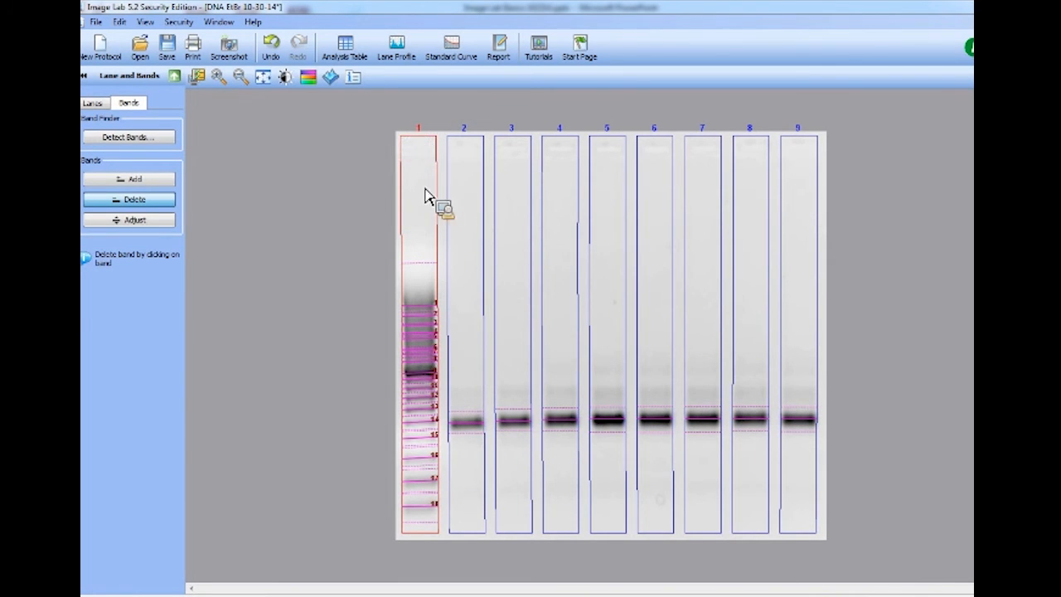
left_click(424, 264)
Add a band on the faint signal just above the main band in lanes 3, 4, 5 and 6.
left_click(126, 181)
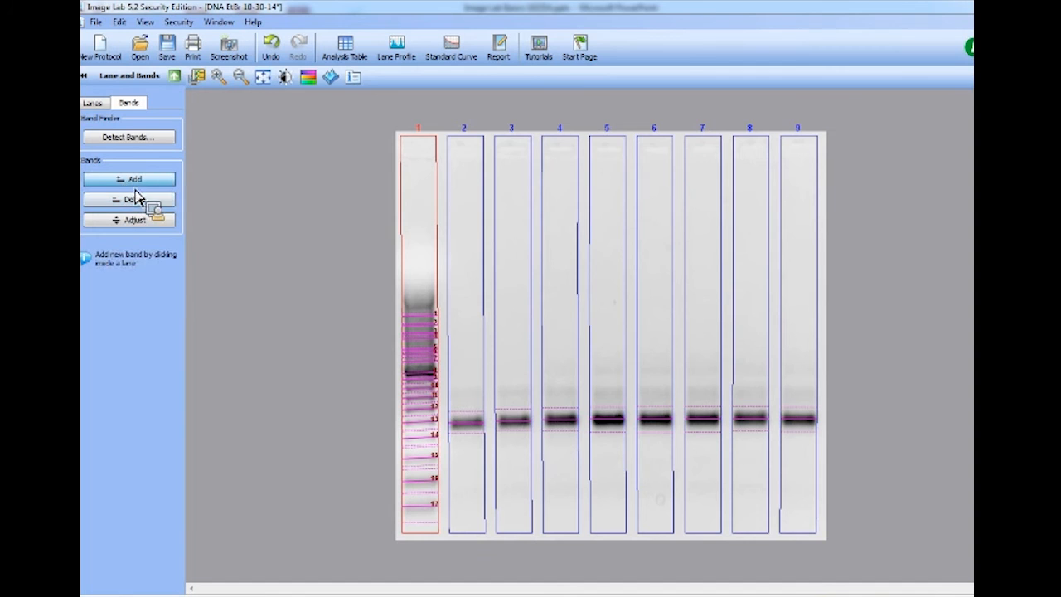
left_click(566, 396)
left_click(613, 397)
left_click(659, 396)
left_click(521, 393)
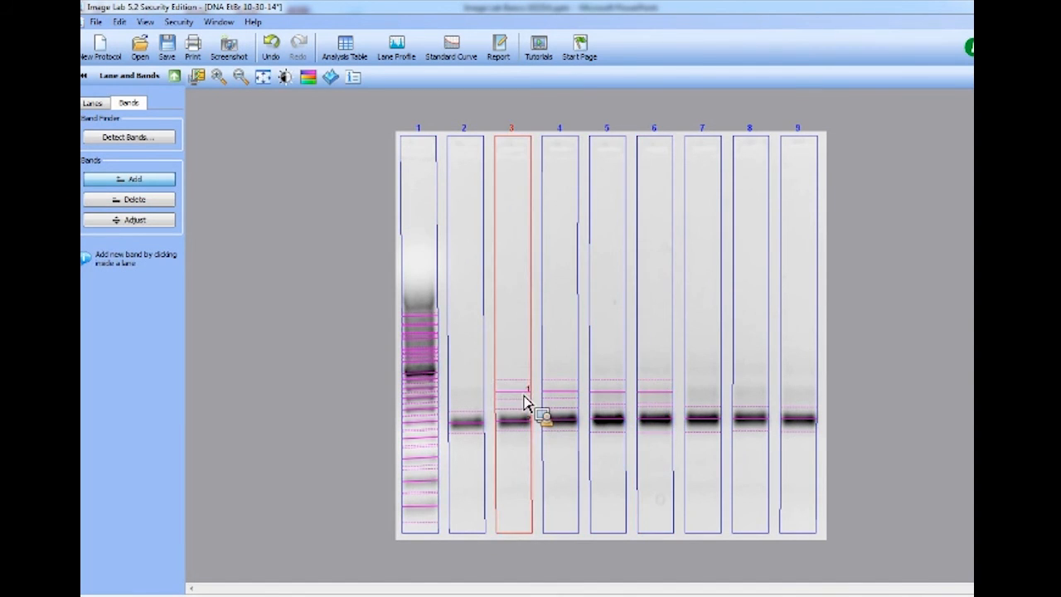
Delete the manually added faint bands above the main bands in lanes 3 to 6.
left_click(148, 203)
left_click(509, 394)
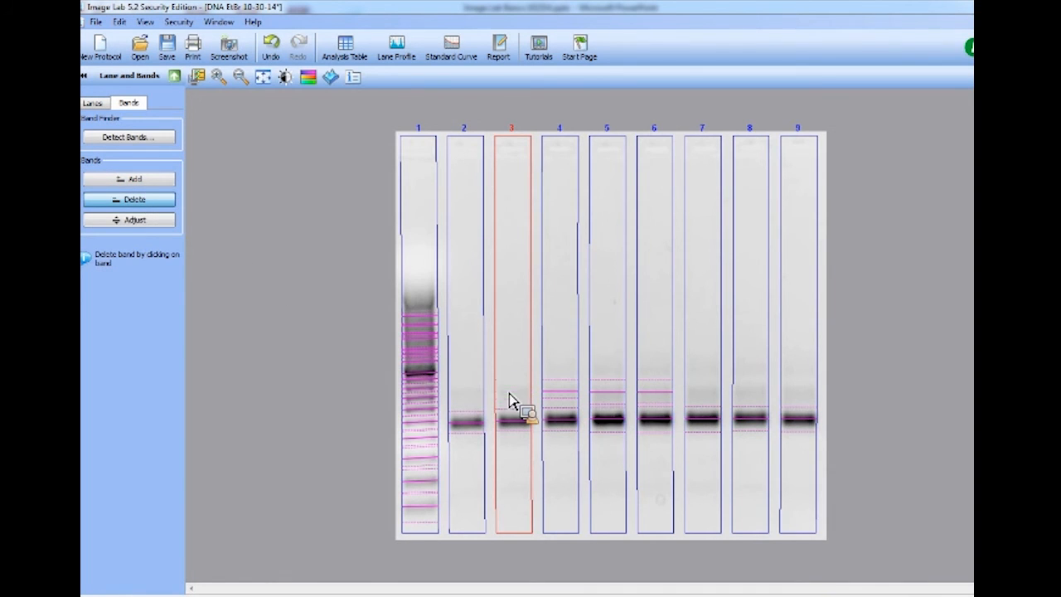
left_click(570, 393)
left_click(609, 393)
left_click(655, 393)
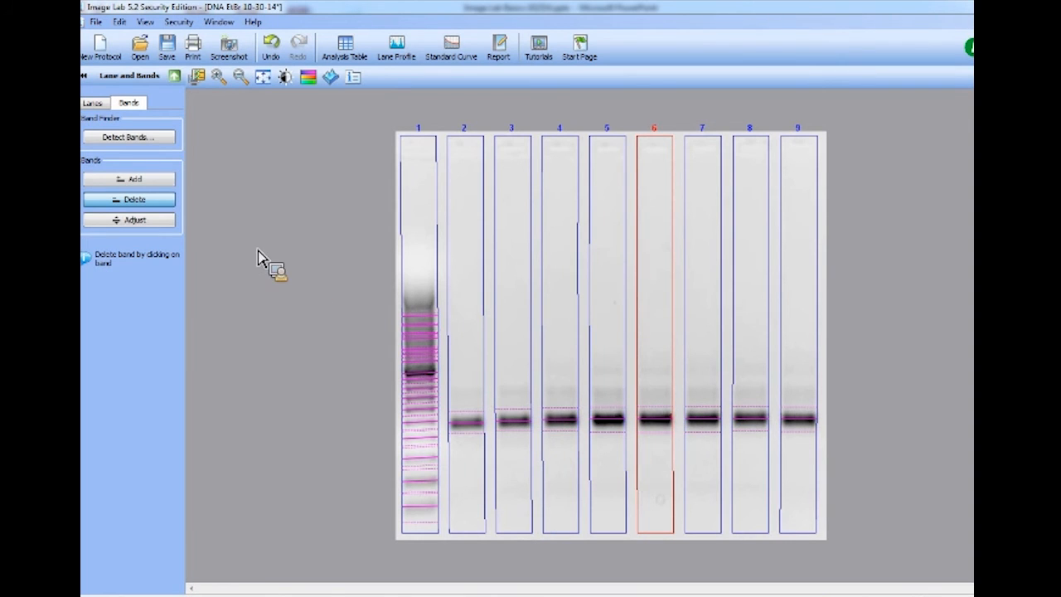
Set the Bio-Rad 20 bp Molecular Ruler as the molecular weight standard and assign lane 1 as standard lane, keeping its existing bands.
left_click(98, 104)
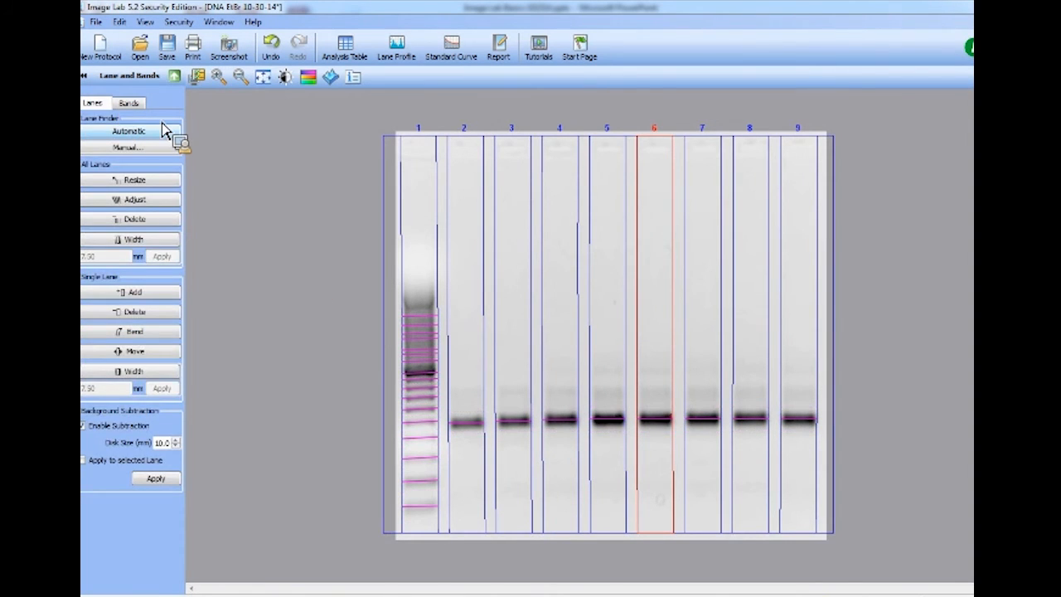
left_click(174, 77)
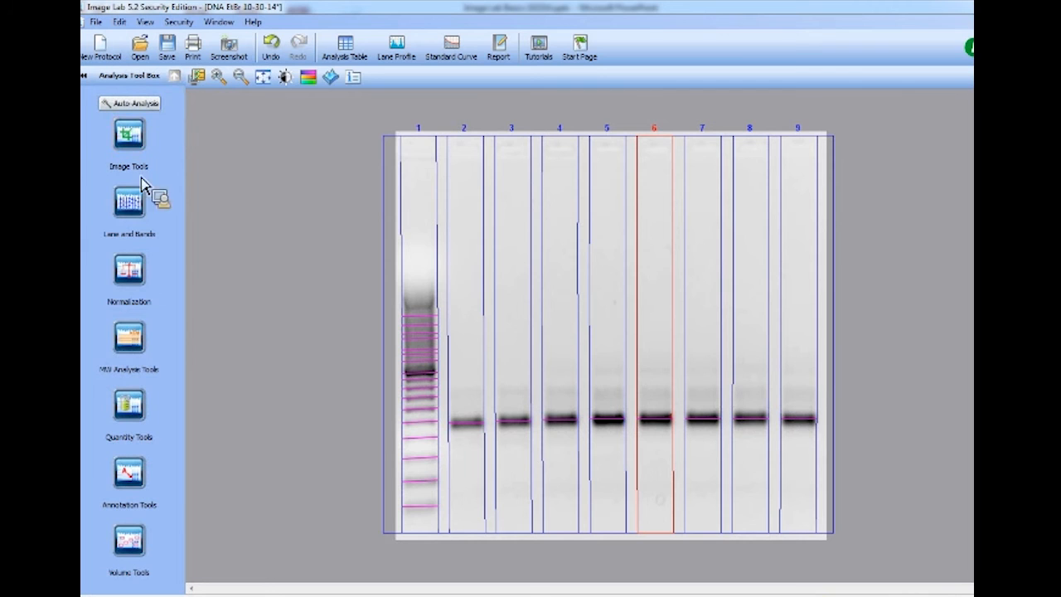
left_click(133, 340)
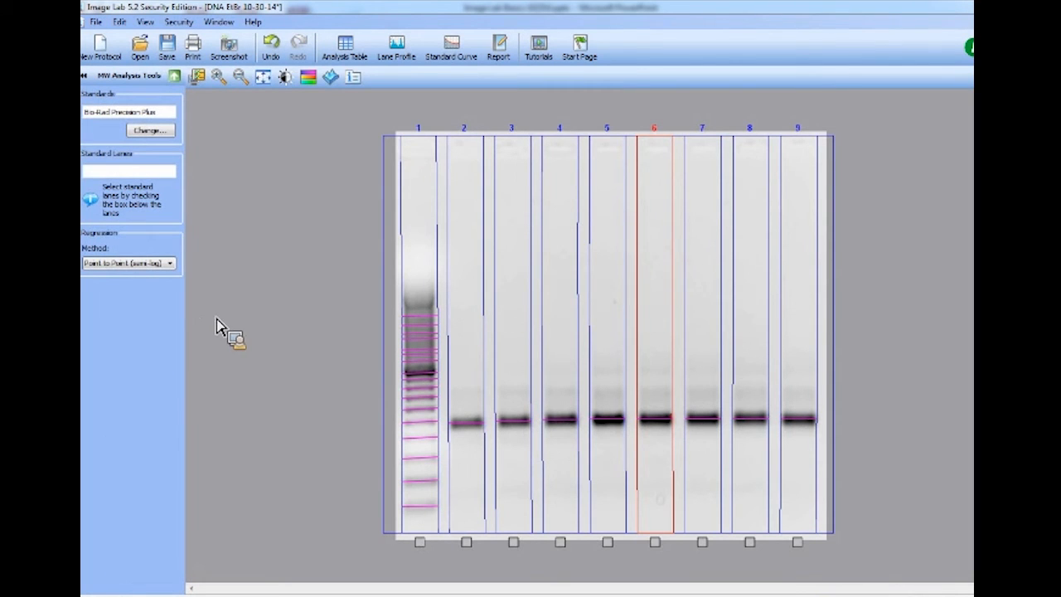
left_click(150, 131)
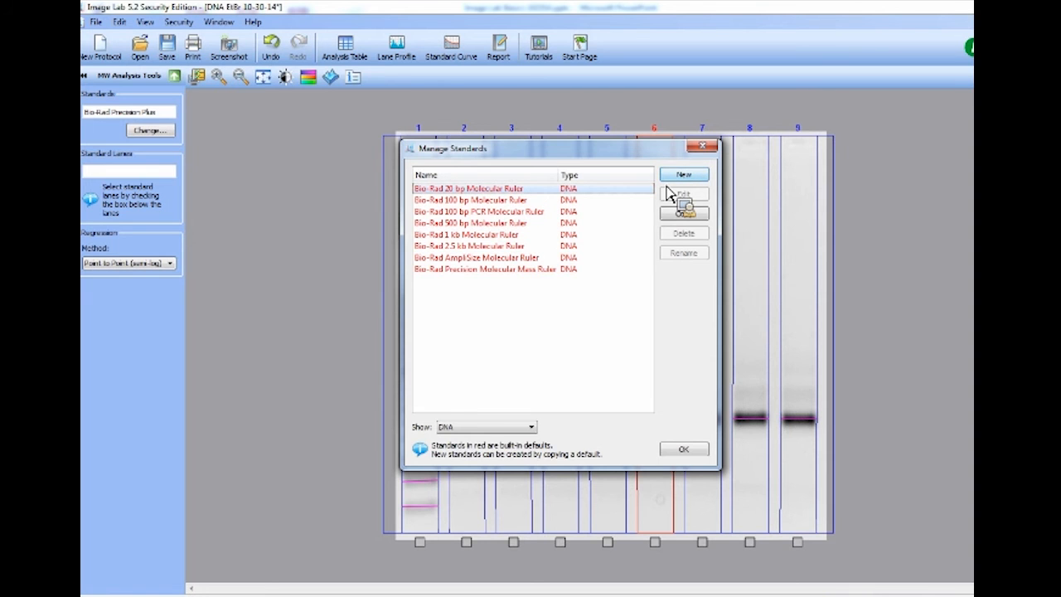
left_click(679, 453)
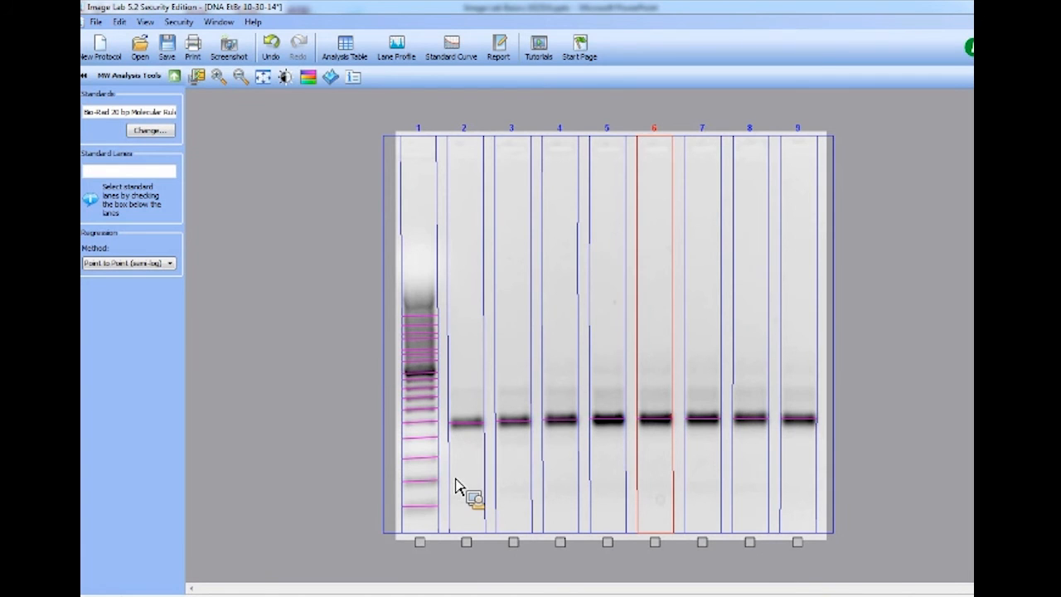
left_click(419, 542)
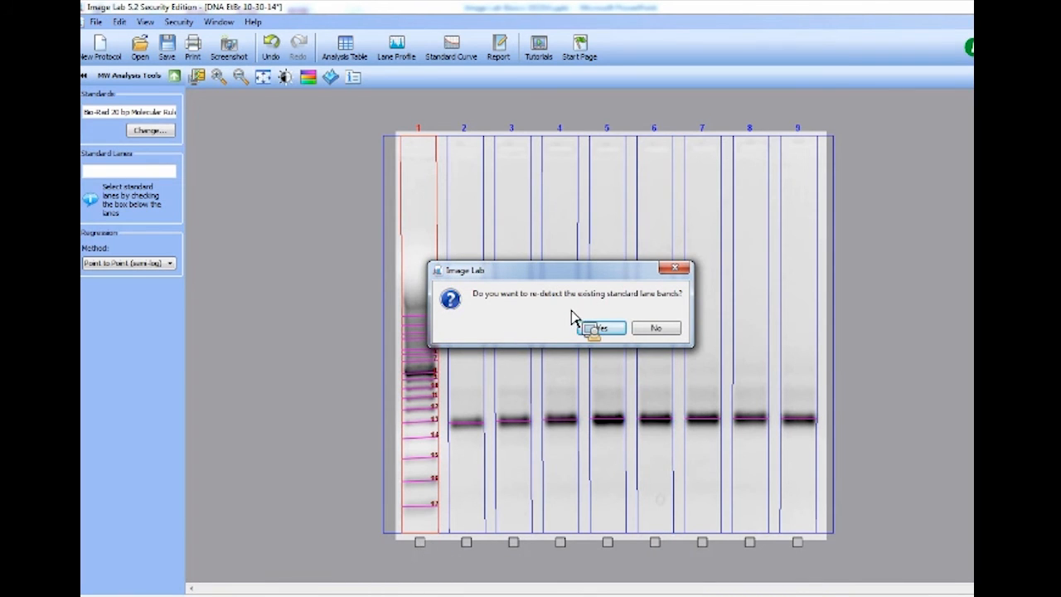
left_click(656, 329)
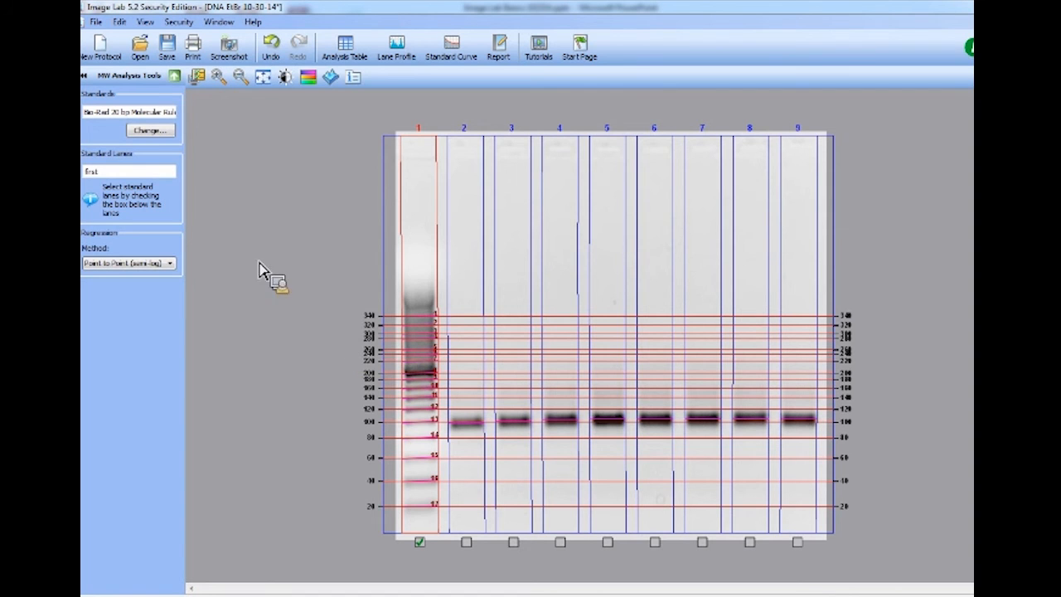
left_click(150, 131)
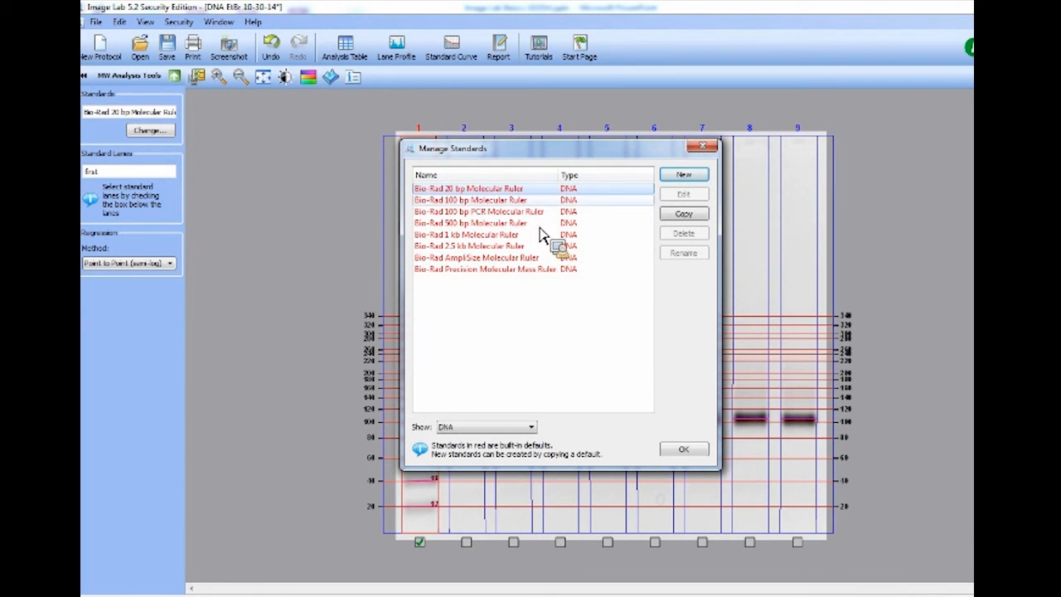
left_click(695, 187)
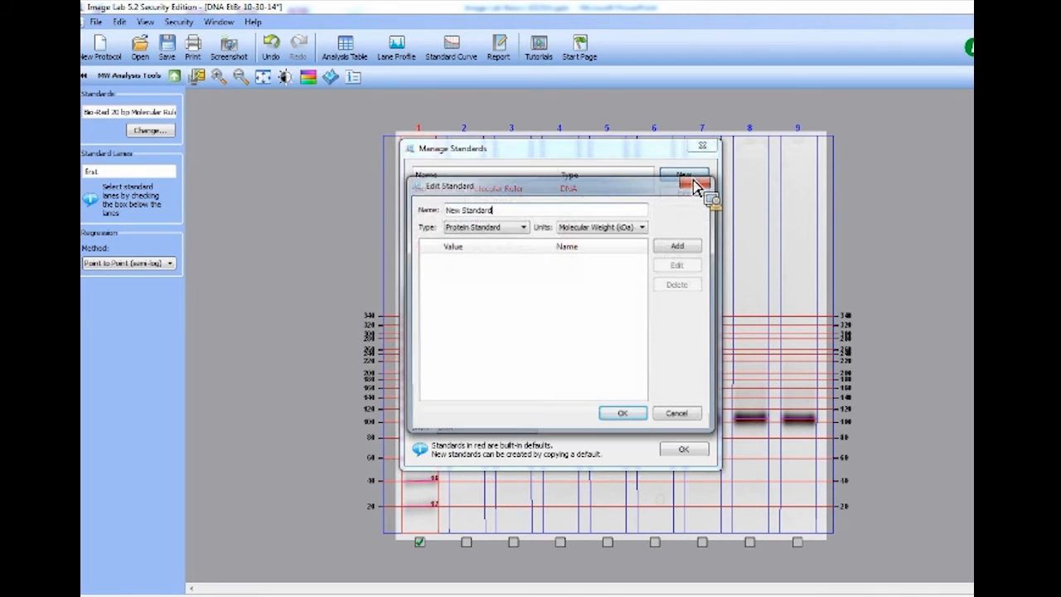
left_click(521, 229)
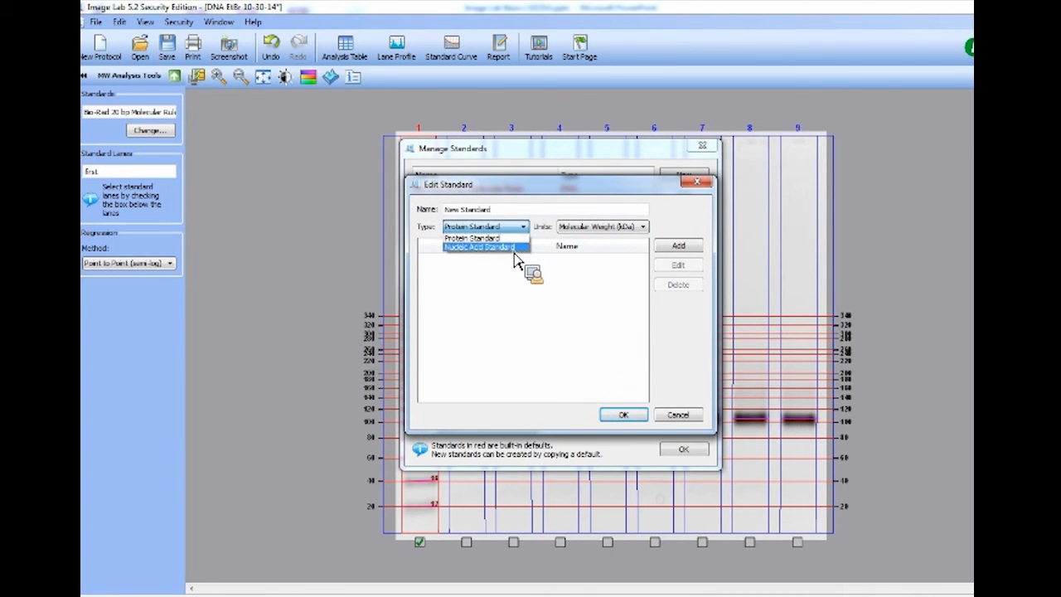
left_click(577, 253)
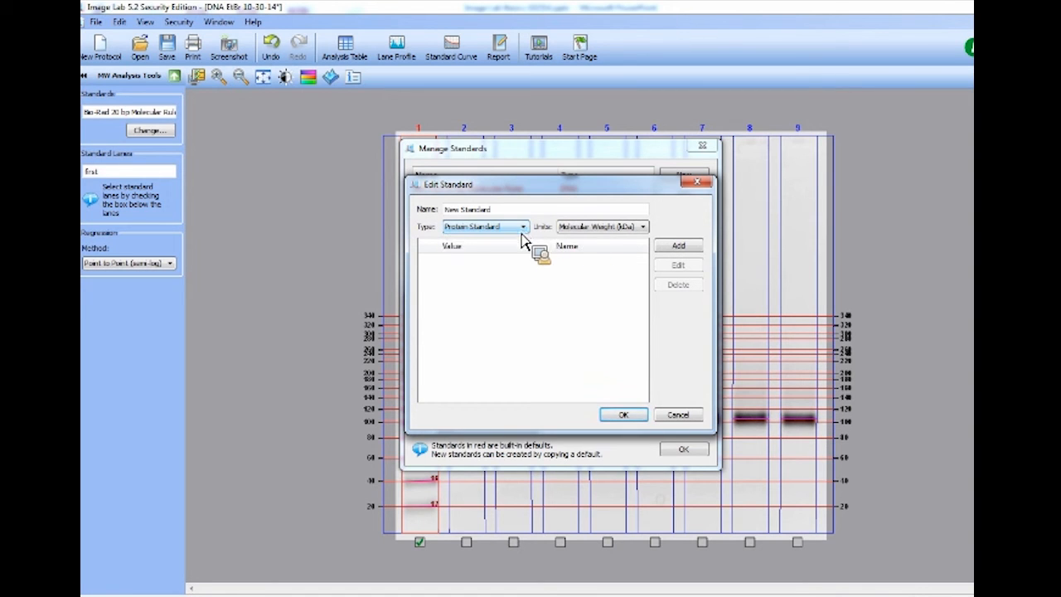
left_click(678, 245)
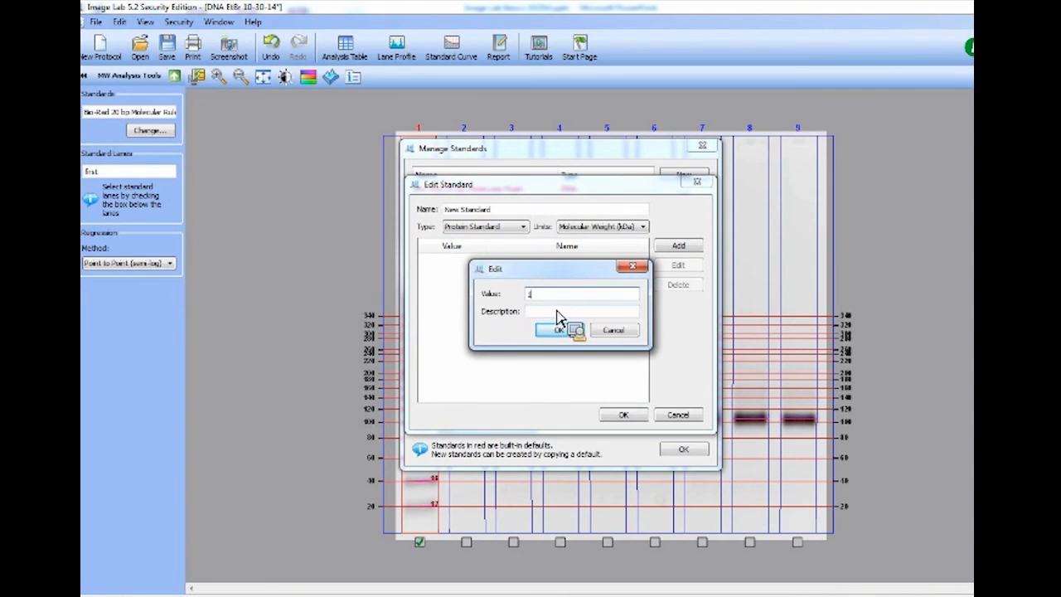
left_click(614, 331)
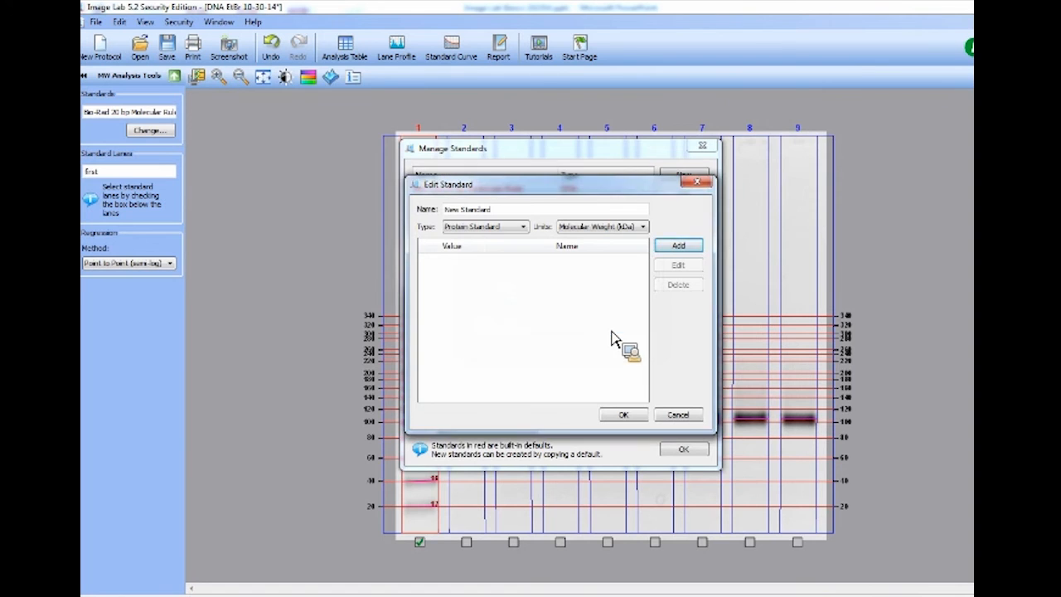
left_click(699, 417)
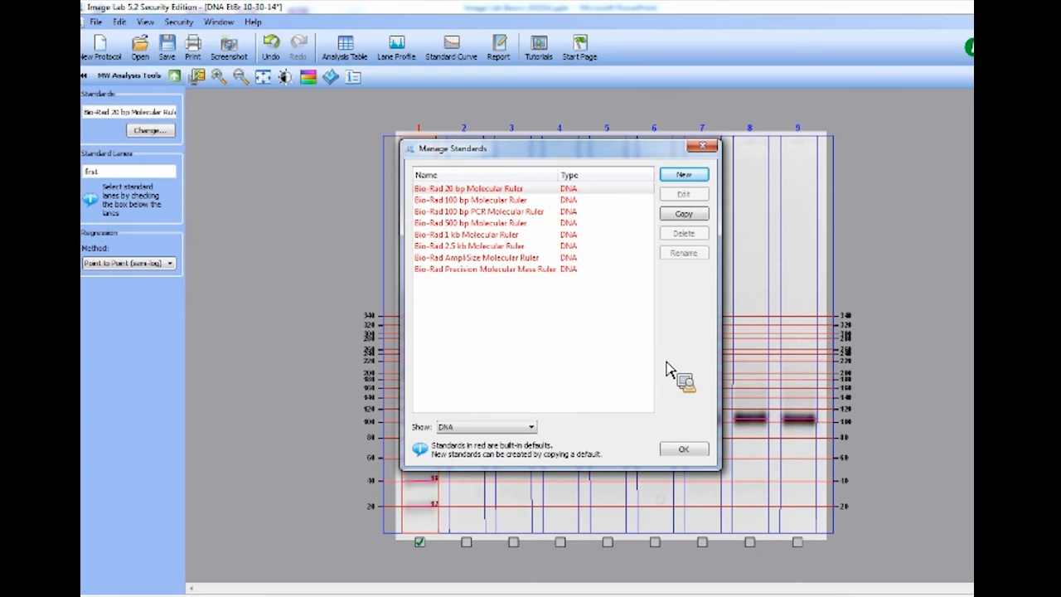
left_click(712, 150)
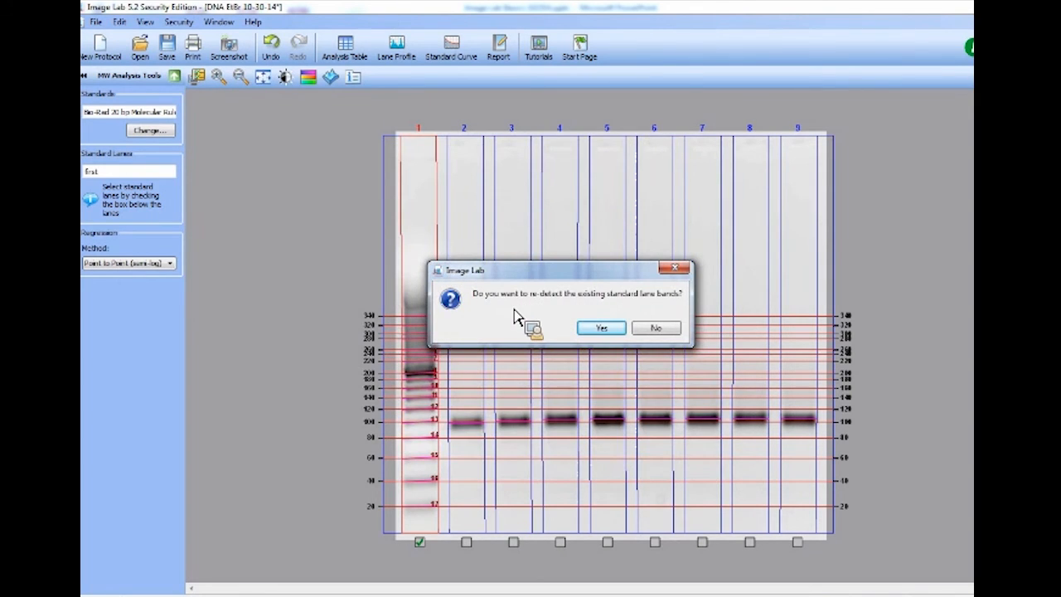
left_click(659, 331)
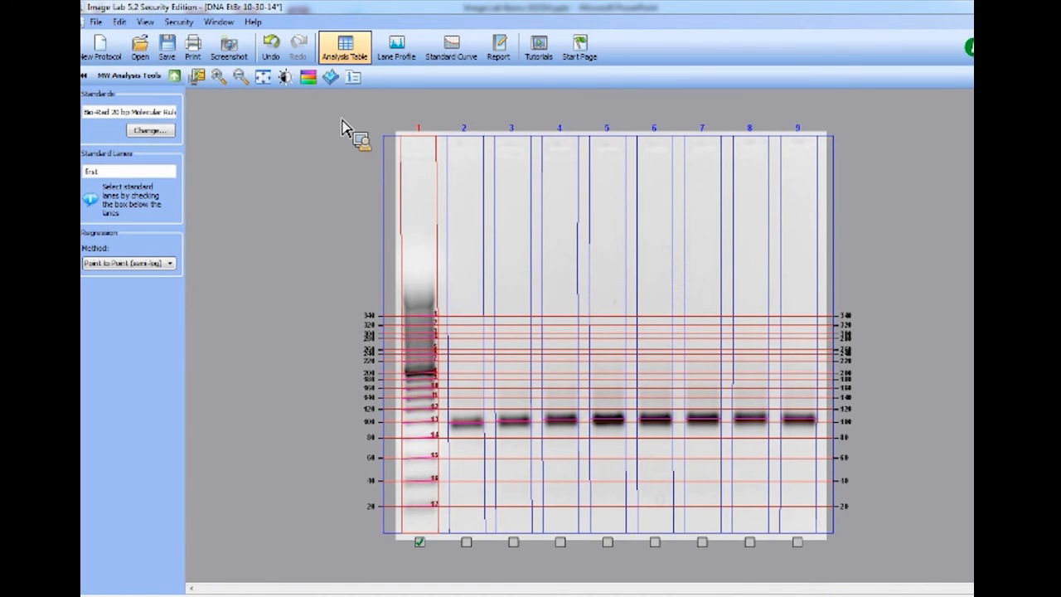
Open the analysis table and review the band data of lanes 1 to 3.
left_click(358, 57)
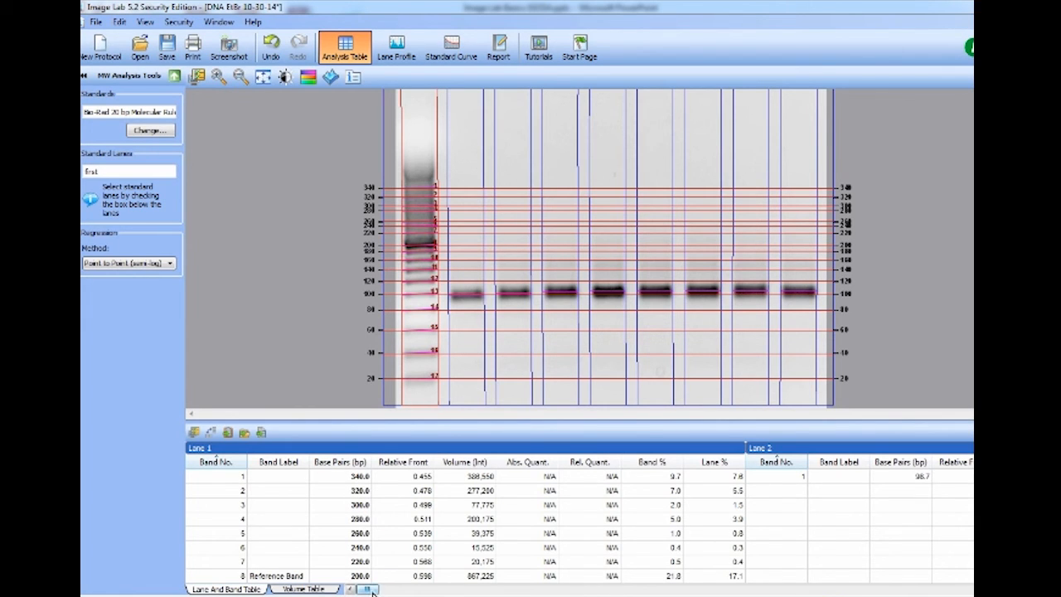
left_click_drag(373, 586, 405, 589)
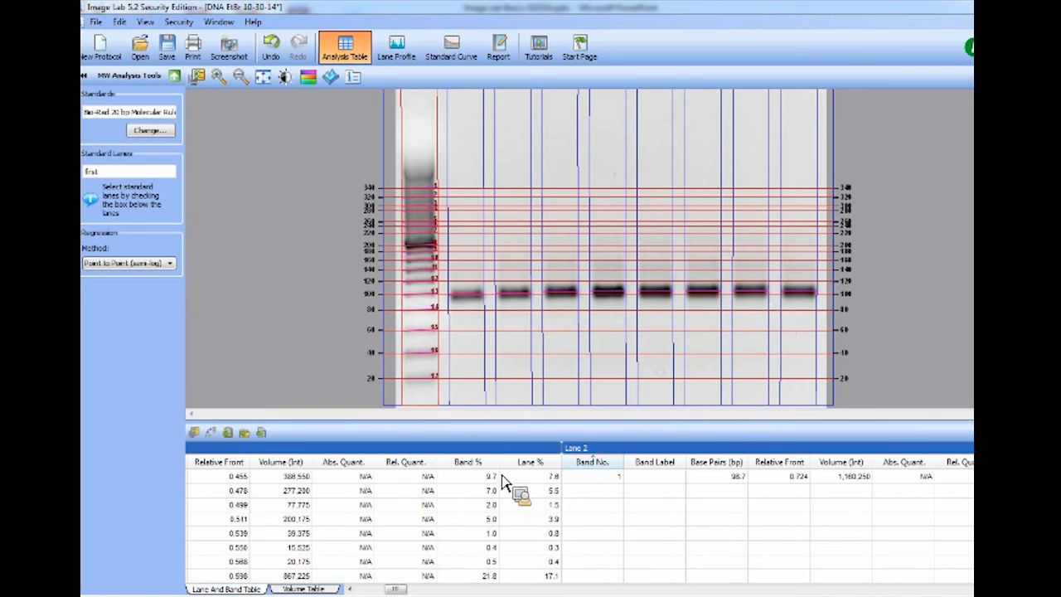
left_click_drag(395, 588, 451, 588)
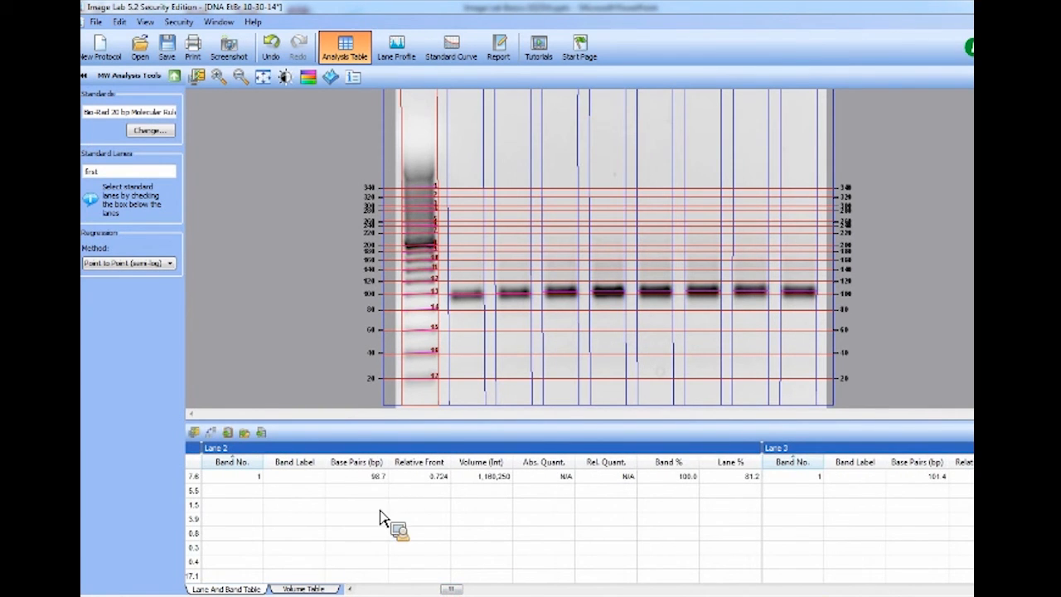
left_click_drag(452, 590, 437, 590)
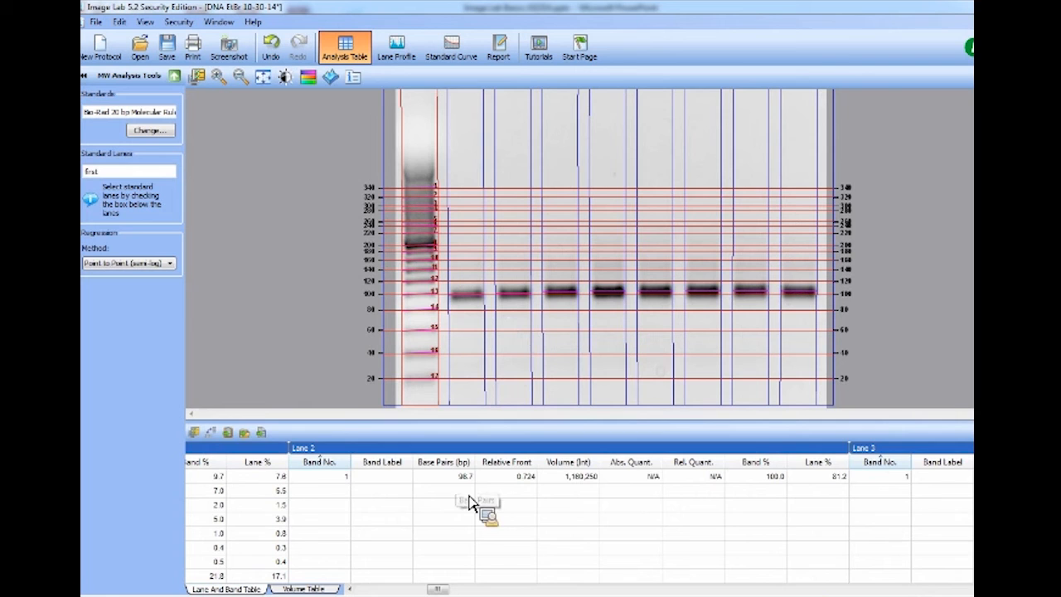
left_click(461, 589)
left_click_drag(462, 589, 509, 589)
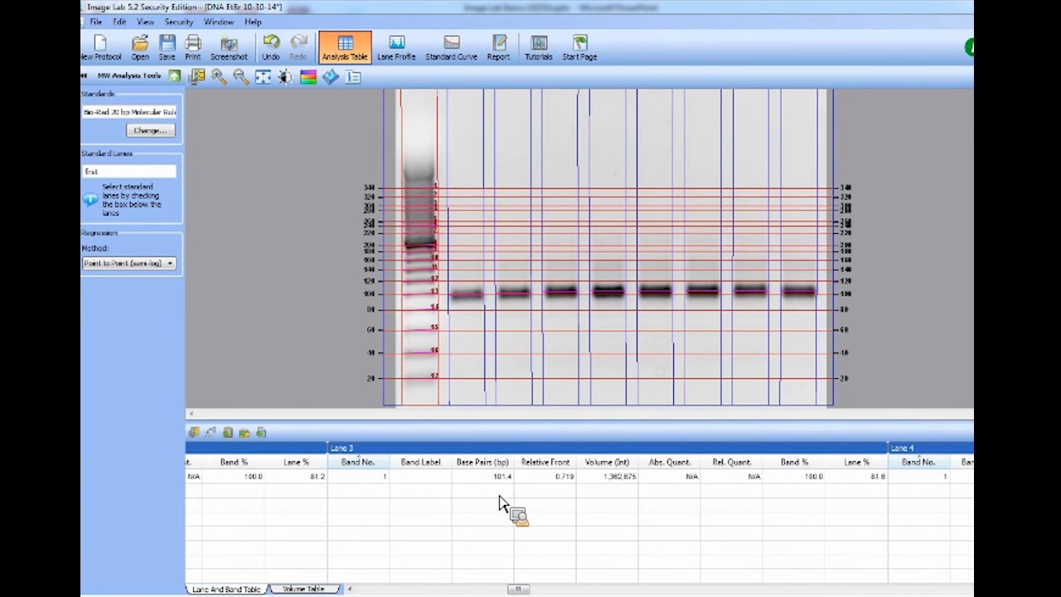
left_click_drag(518, 590, 364, 590)
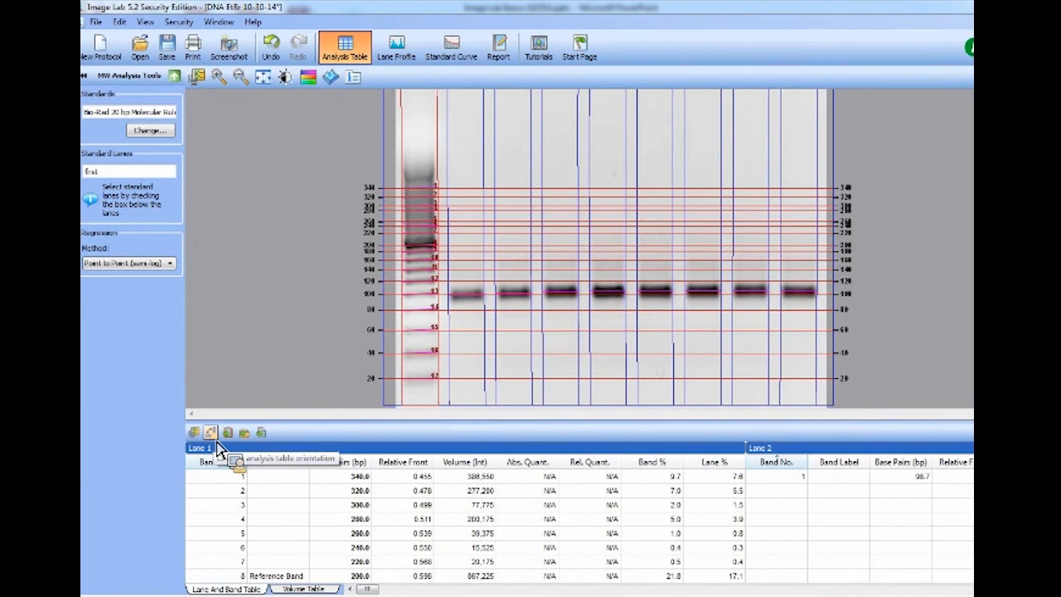
Change the analysis table orientation to stack the lanes vertically and review the band data through lane 9.
left_click(217, 440)
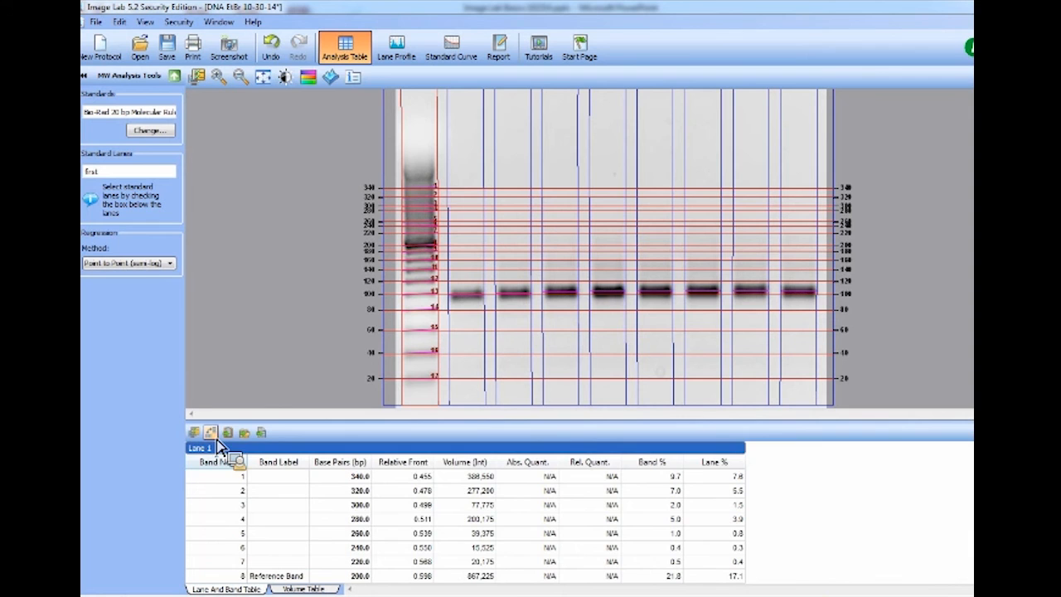
scroll(264, 509, "down", 10)
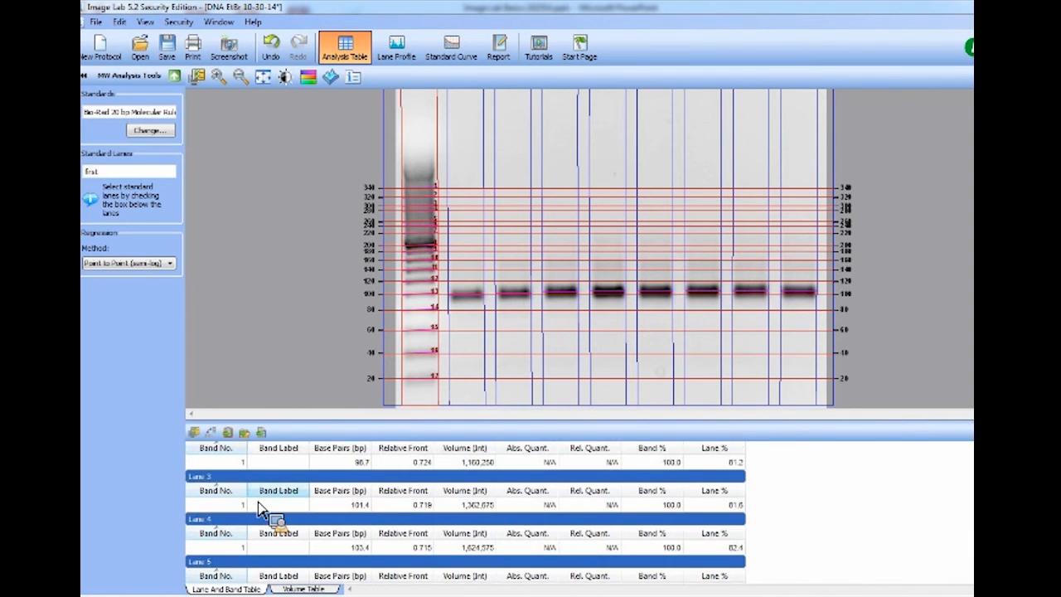
scroll(259, 508, "down", 6)
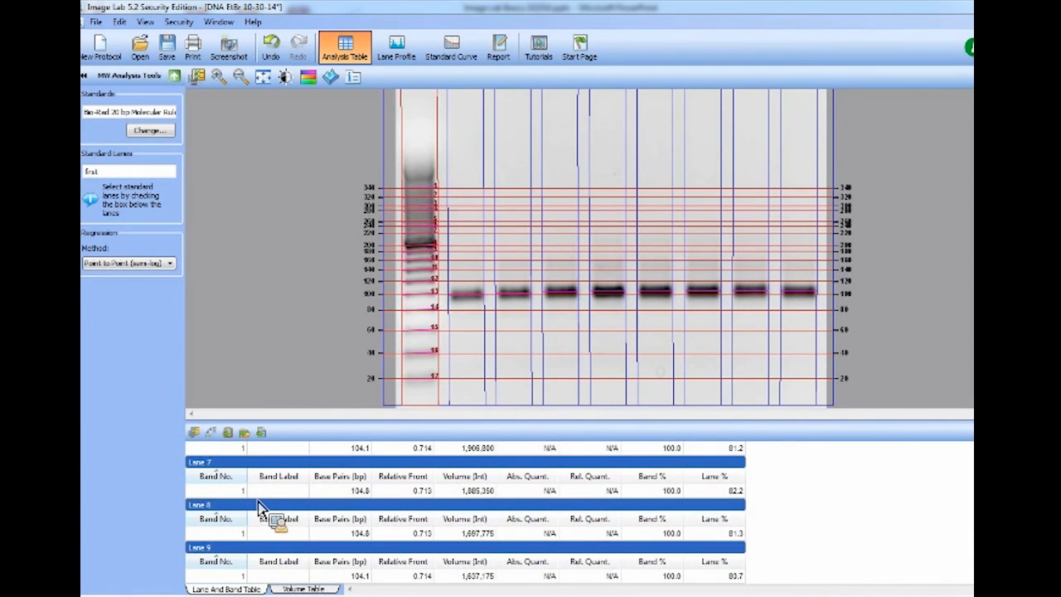
scroll(259, 508, "up", 15)
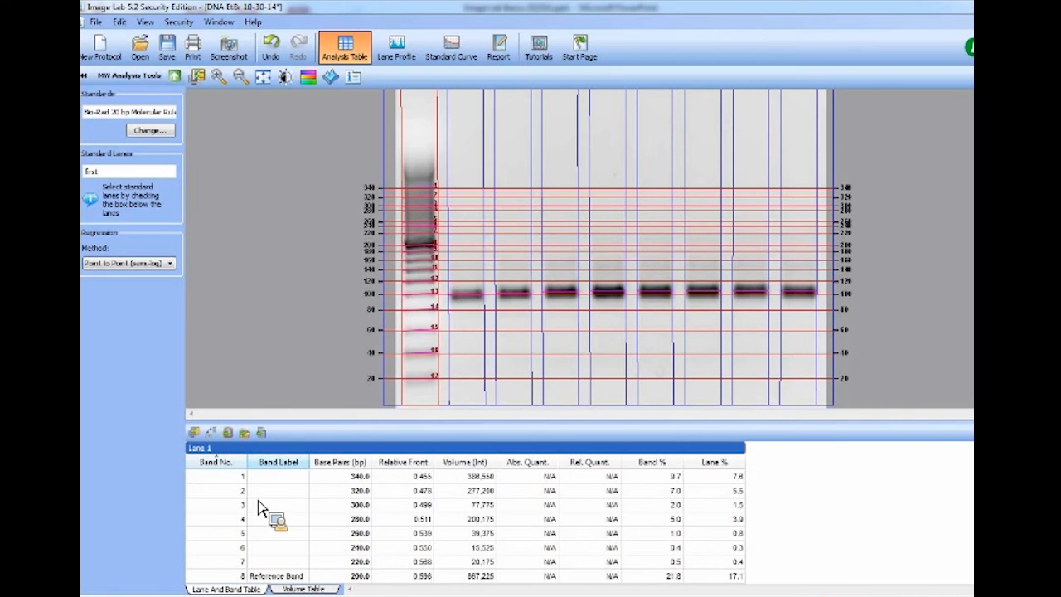
Export the lane and band table to an Excel spreadsheet, look through it, and return to Image Lab.
left_click(265, 438)
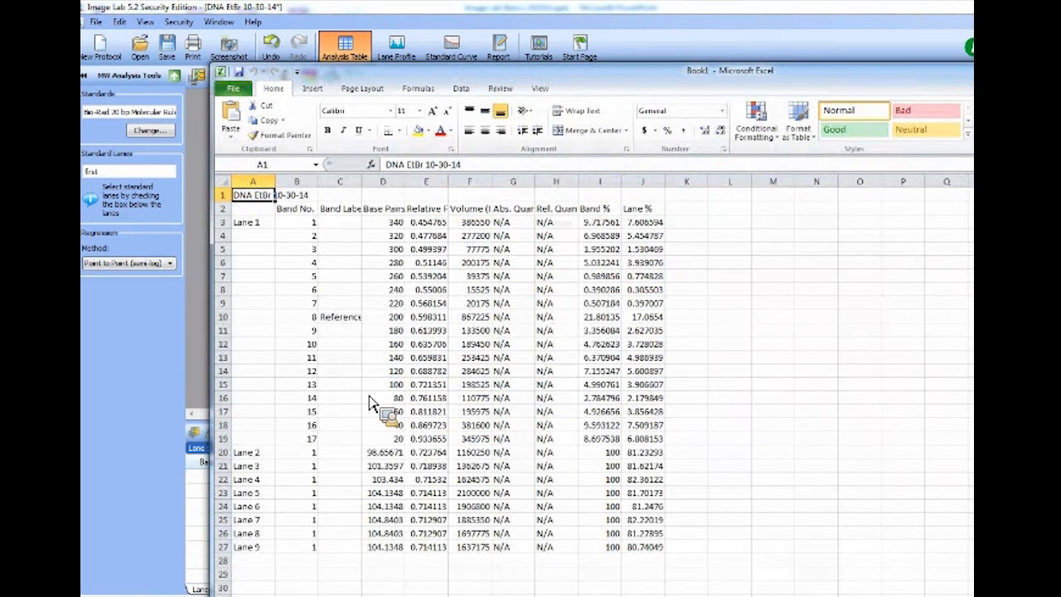
scroll(381, 406, "down", 2)
scroll(381, 406, "up", 2)
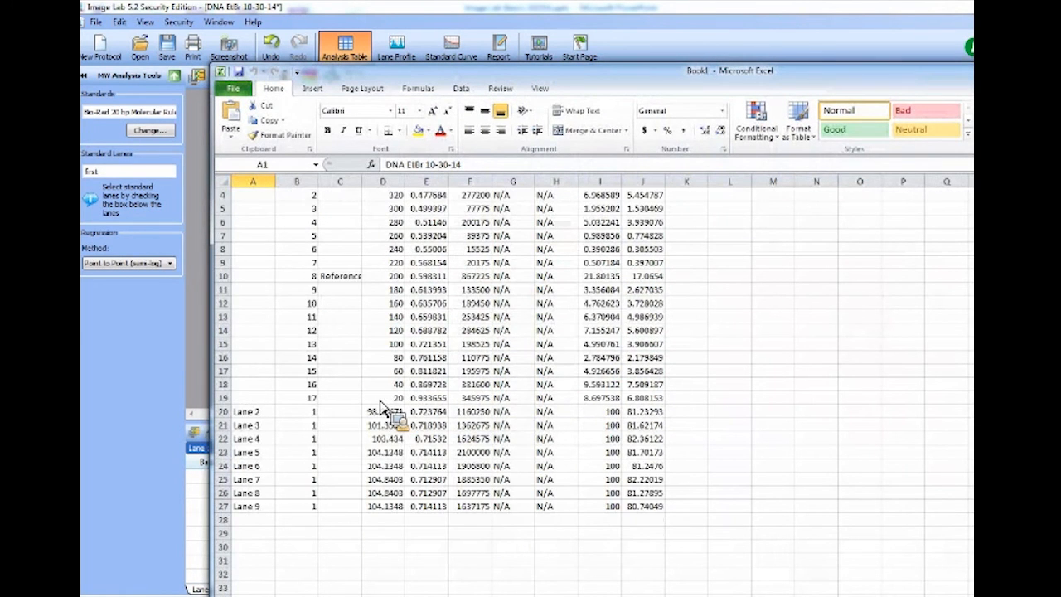
left_click_drag(535, 90, 473, 94)
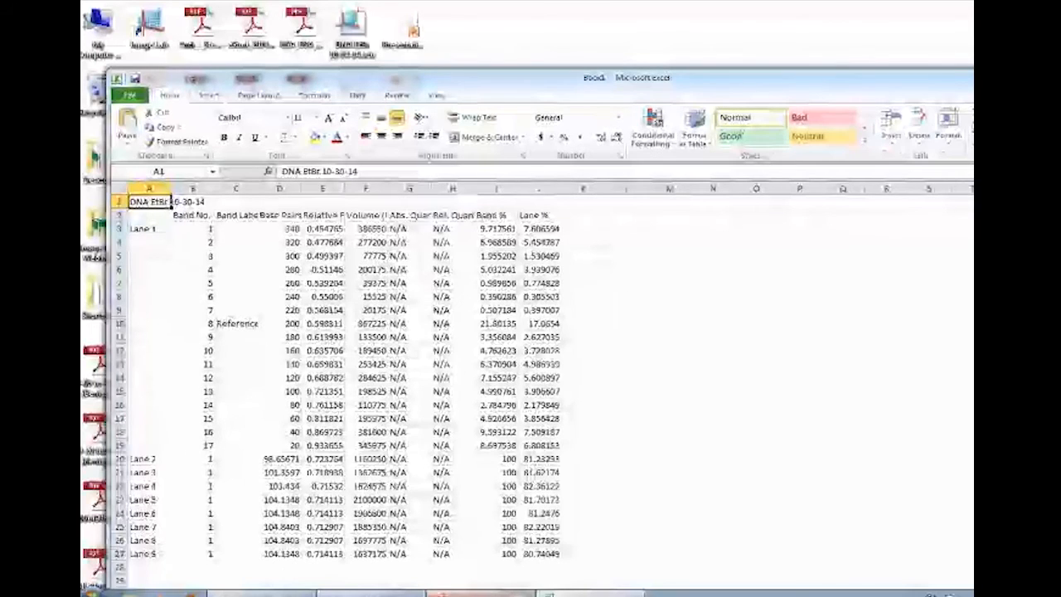
left_click(372, 591)
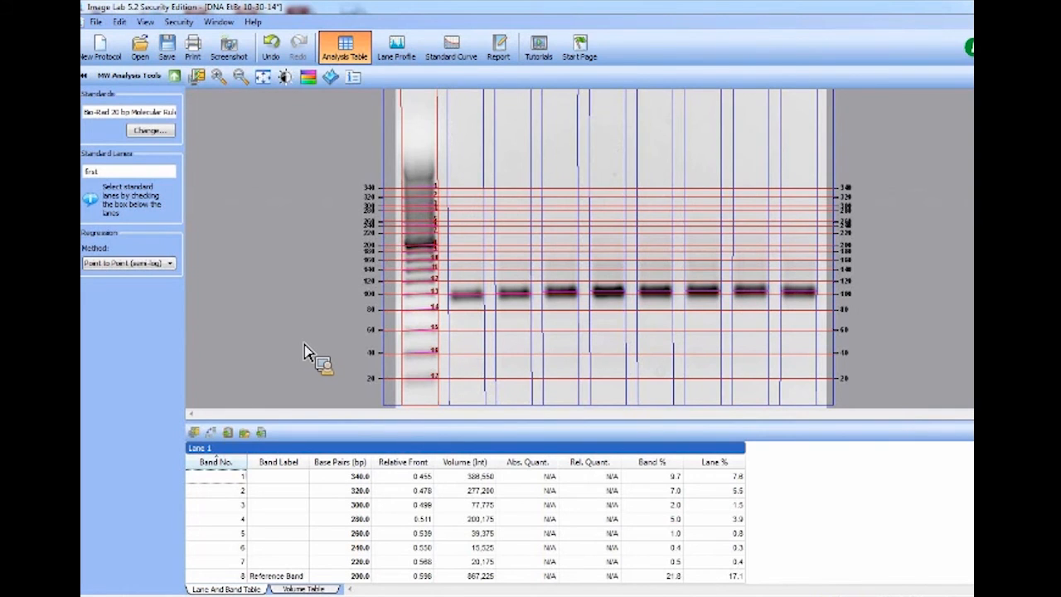
Open the lane profile and examine the intensity peaks of lane 1 and lane 2, including the lane 2 band's details.
left_click(400, 65)
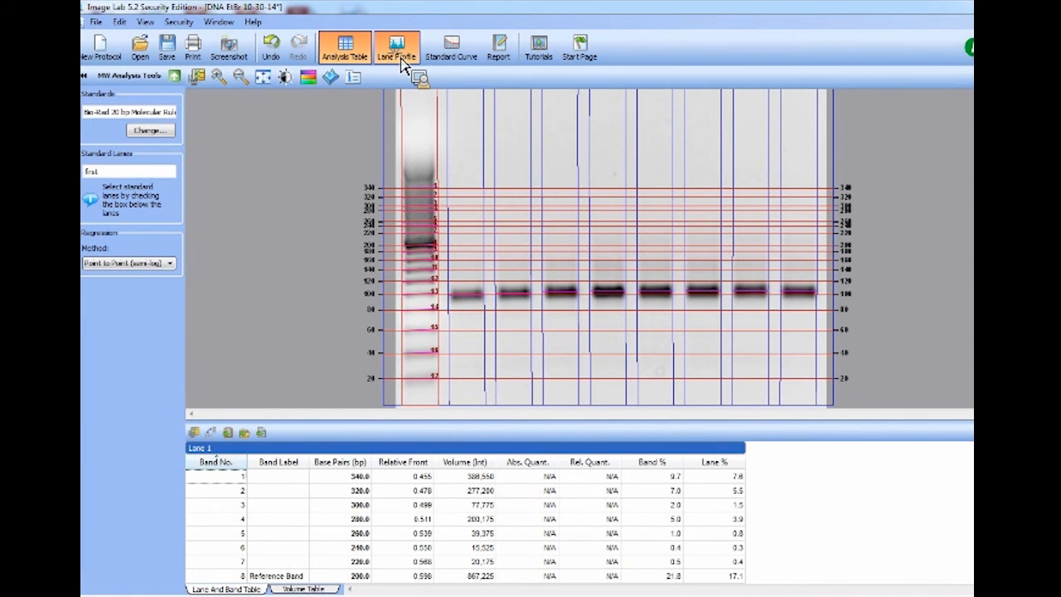
left_click_drag(393, 137, 327, 33)
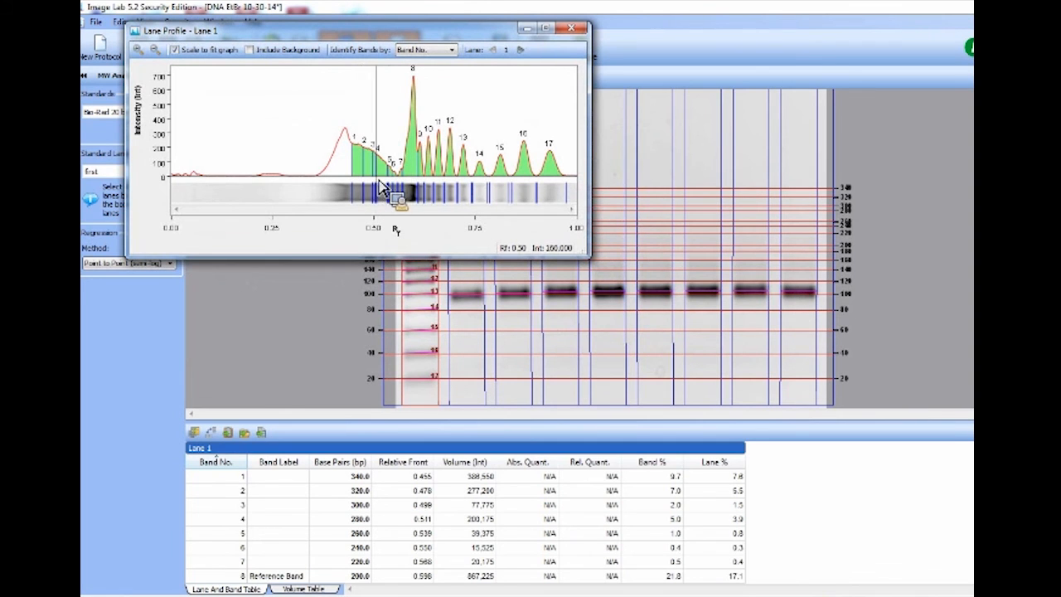
left_click_drag(390, 30, 368, 15)
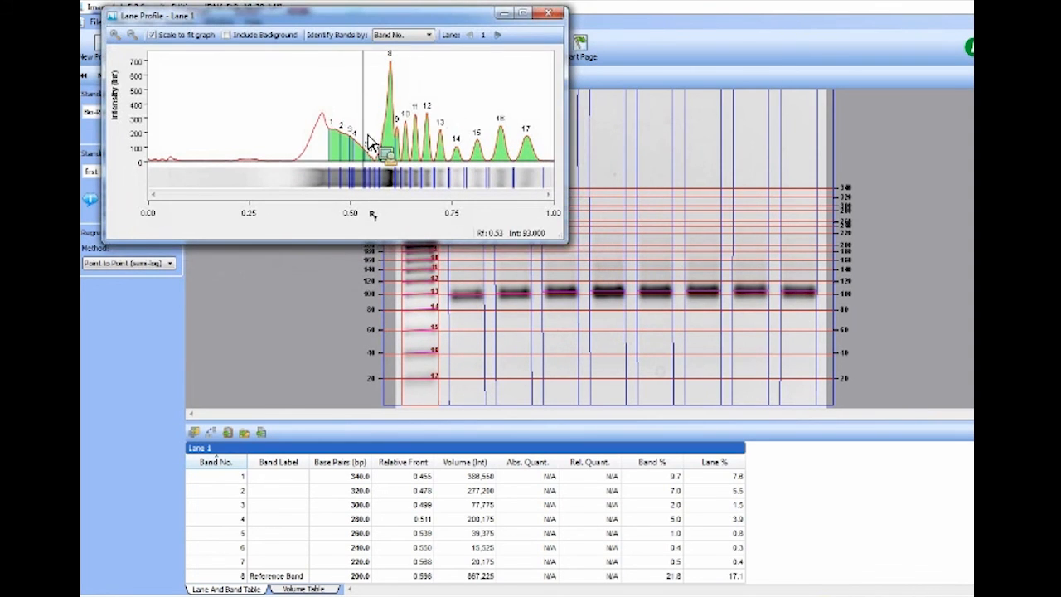
left_click(472, 299)
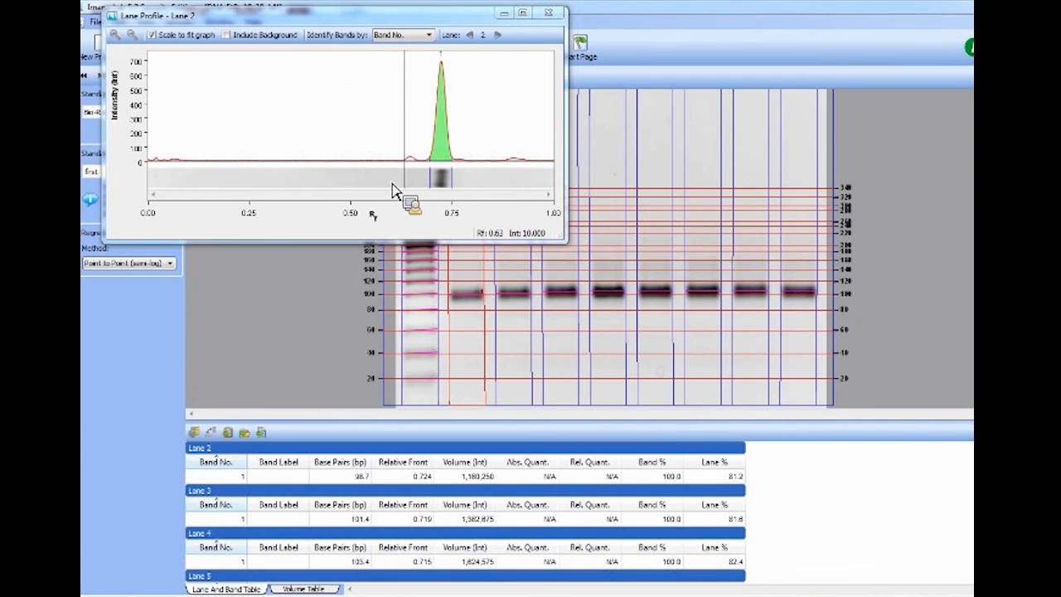
left_click_drag(376, 16, 490, 248)
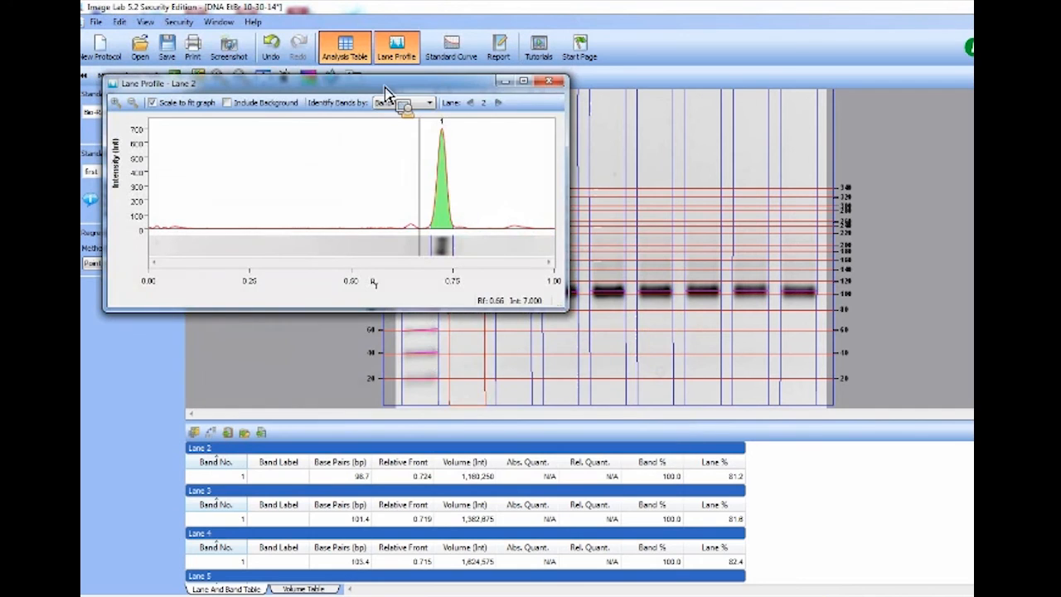
mouse_move(447, 206)
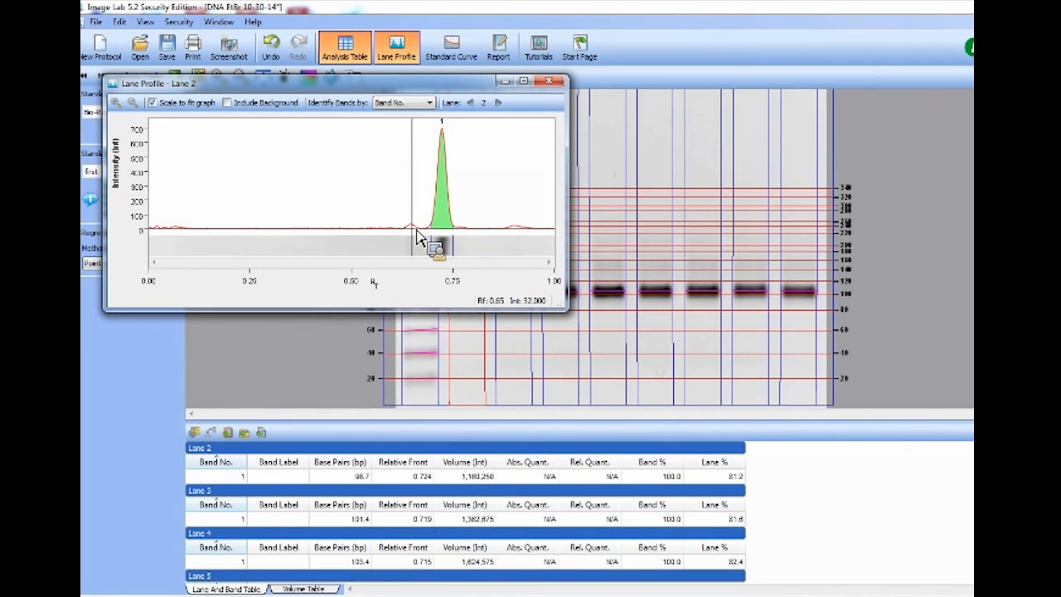
mouse_move(450, 227)
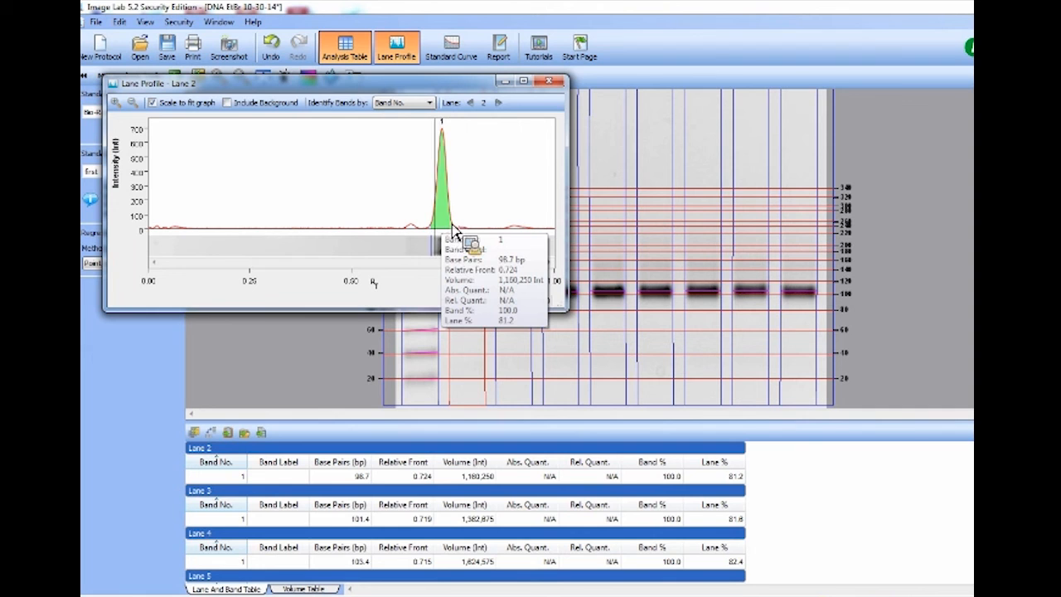
Step the lane profile through lanes 3 to 7 and close it.
left_click(499, 103)
left_click(499, 103)
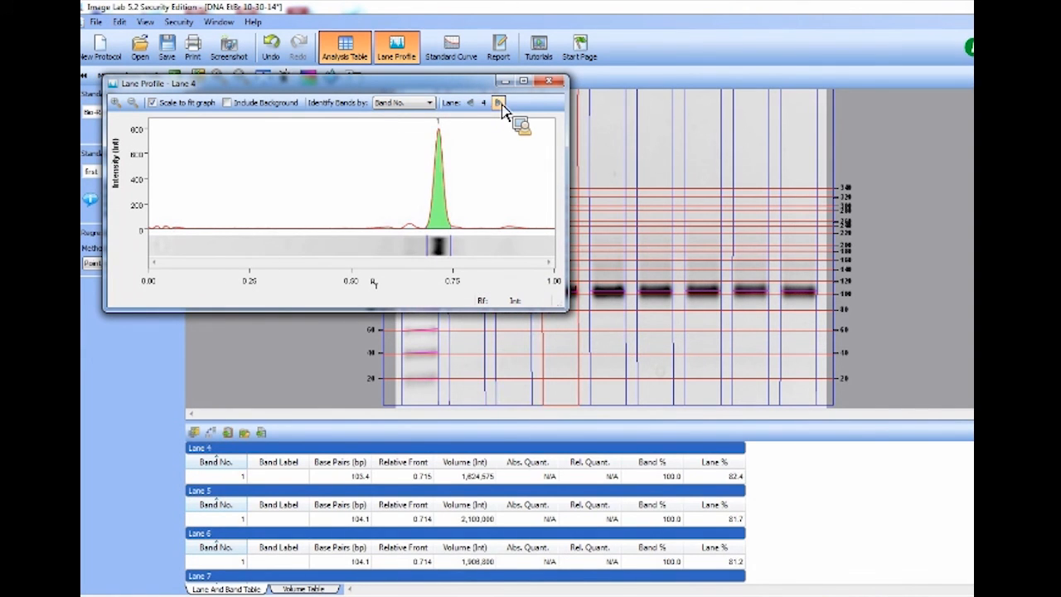
double_click(498, 102)
left_click(499, 102)
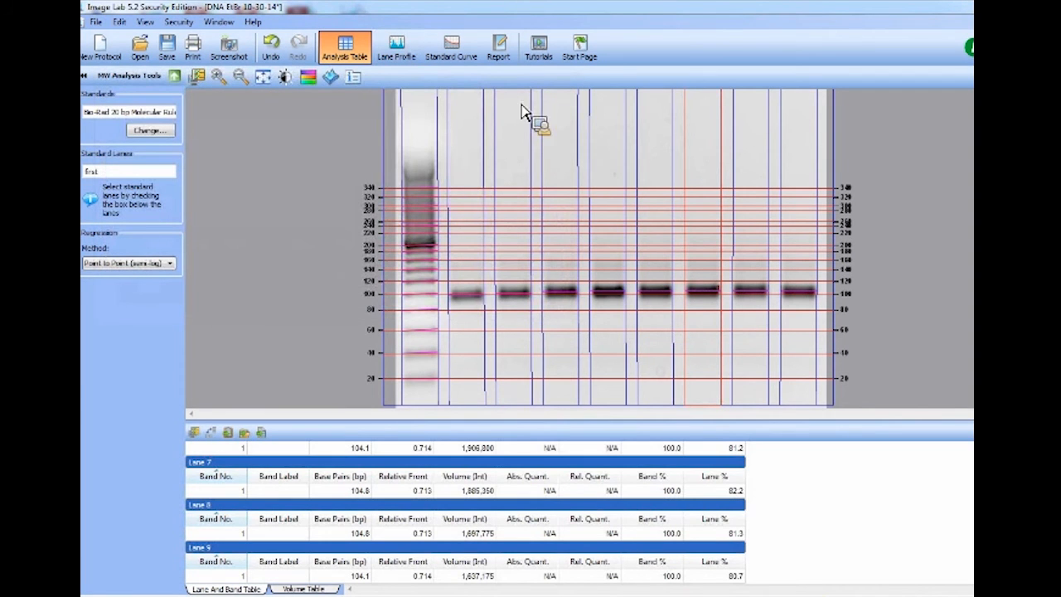
Display the molecular weight standard curve for lane 7 and move its window off the upper part of the gel image.
left_click(450, 53)
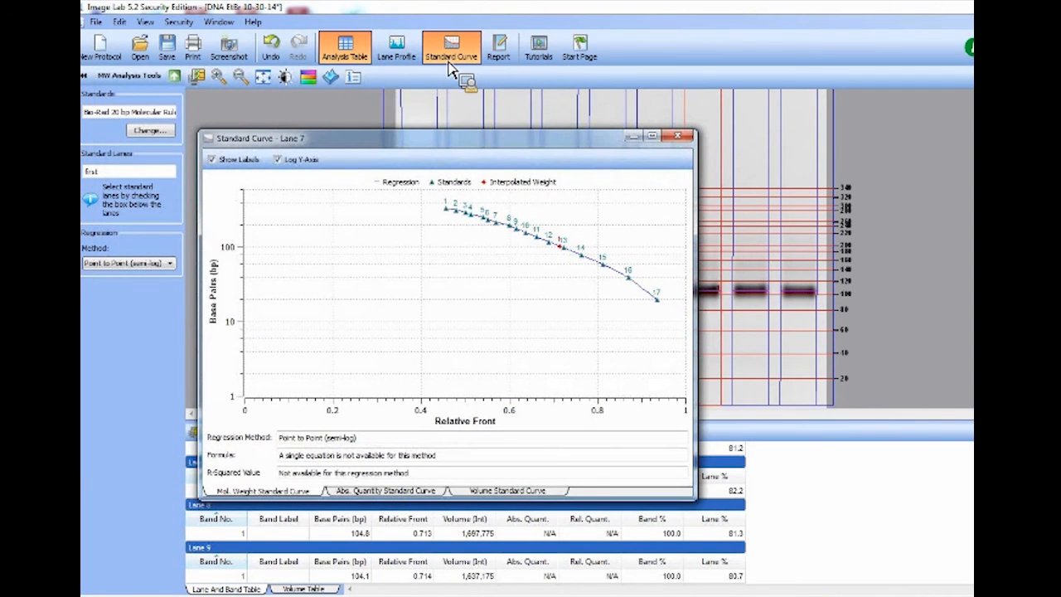
left_click_drag(447, 146, 495, 125)
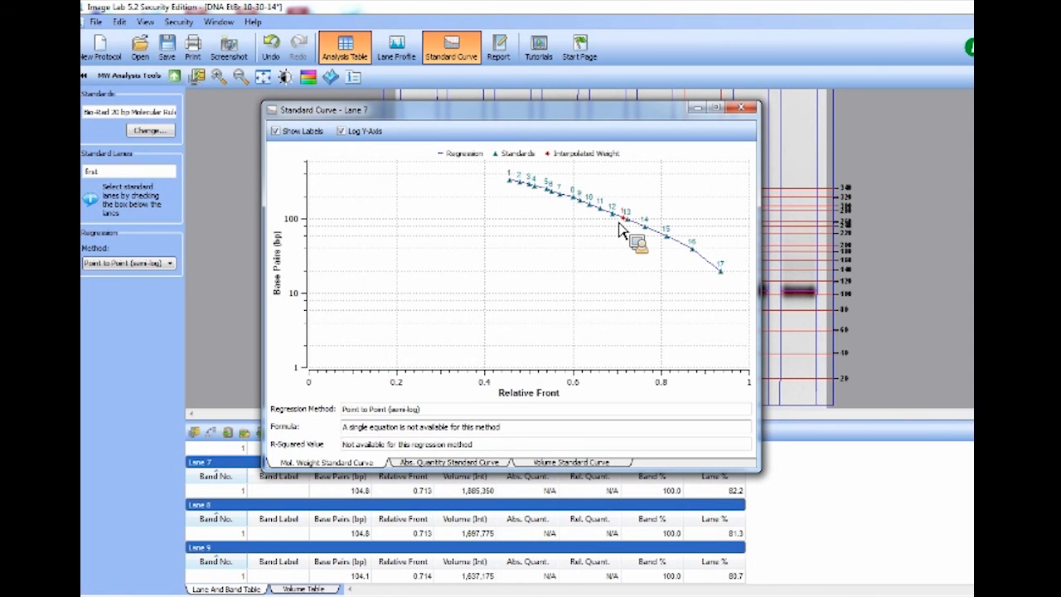
left_click_drag(535, 125, 694, 232)
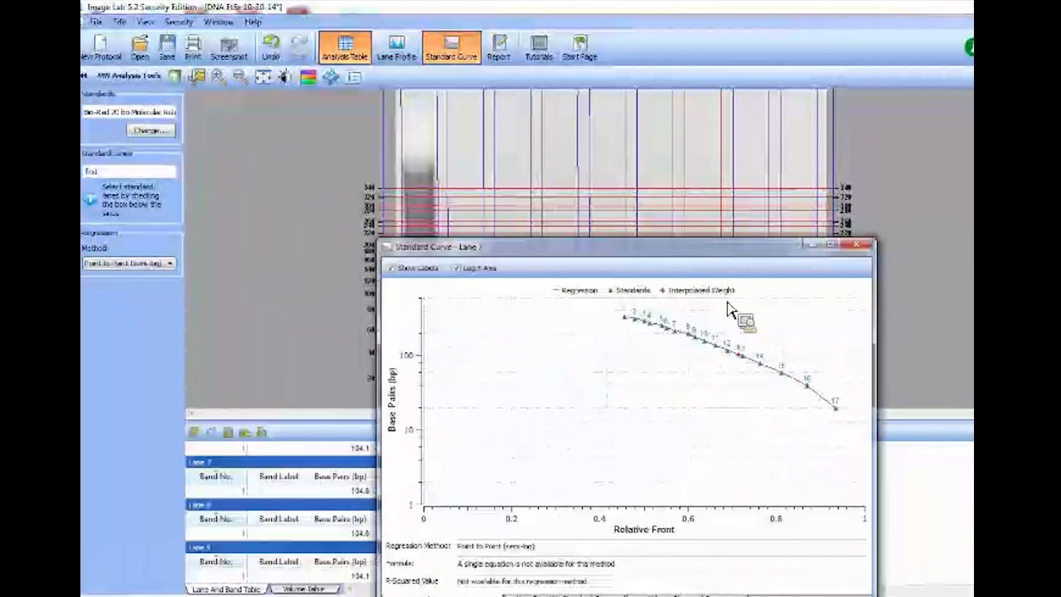
Move the standard curve window clear of the table, check its screenshot capture options without capturing, and close the curve.
left_click_drag(614, 249, 522, 135)
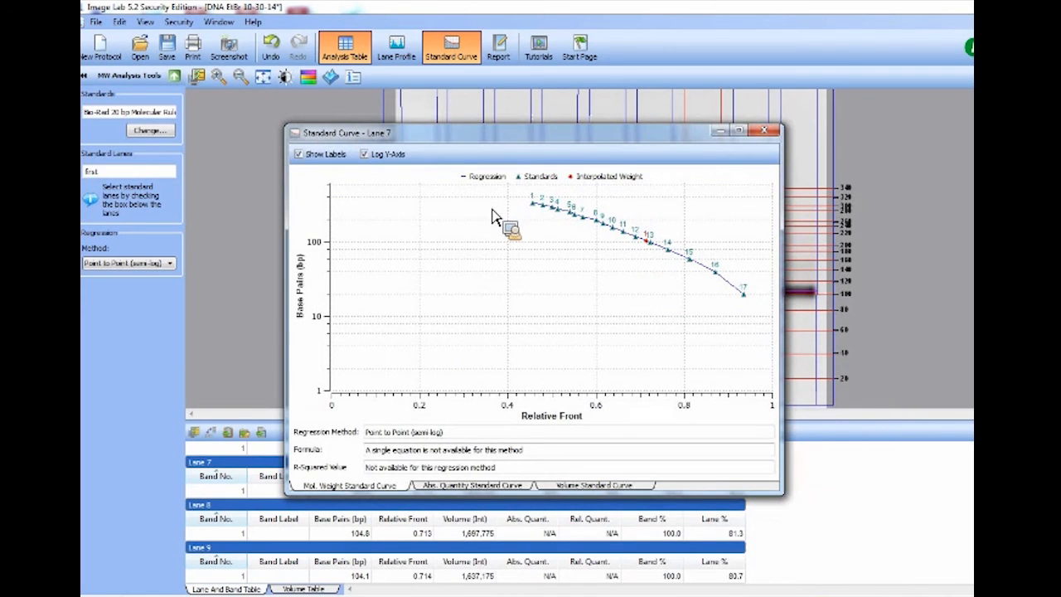
left_click(229, 63)
left_click(237, 59)
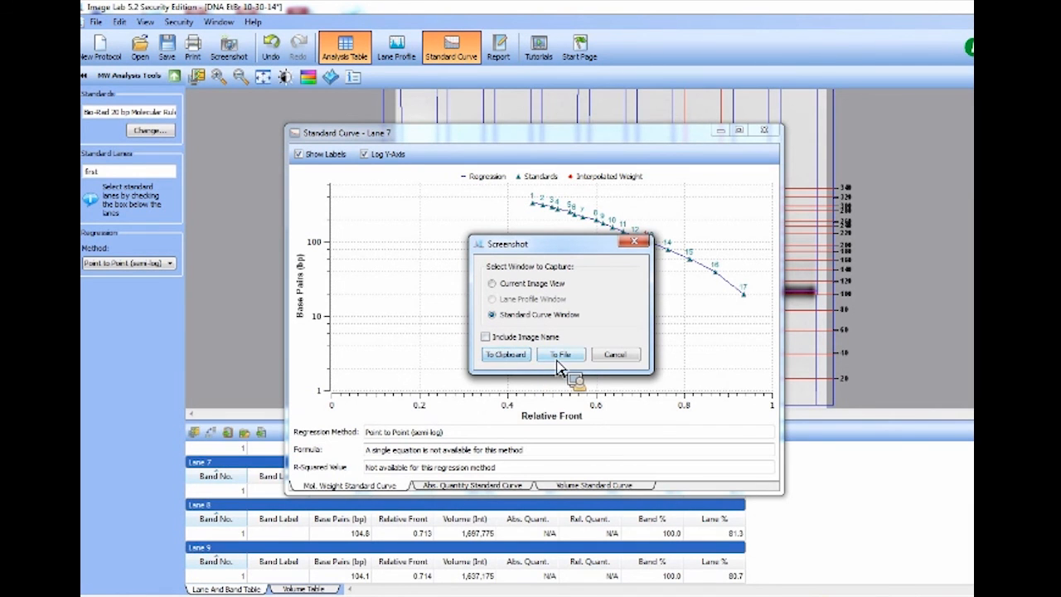
left_click(634, 242)
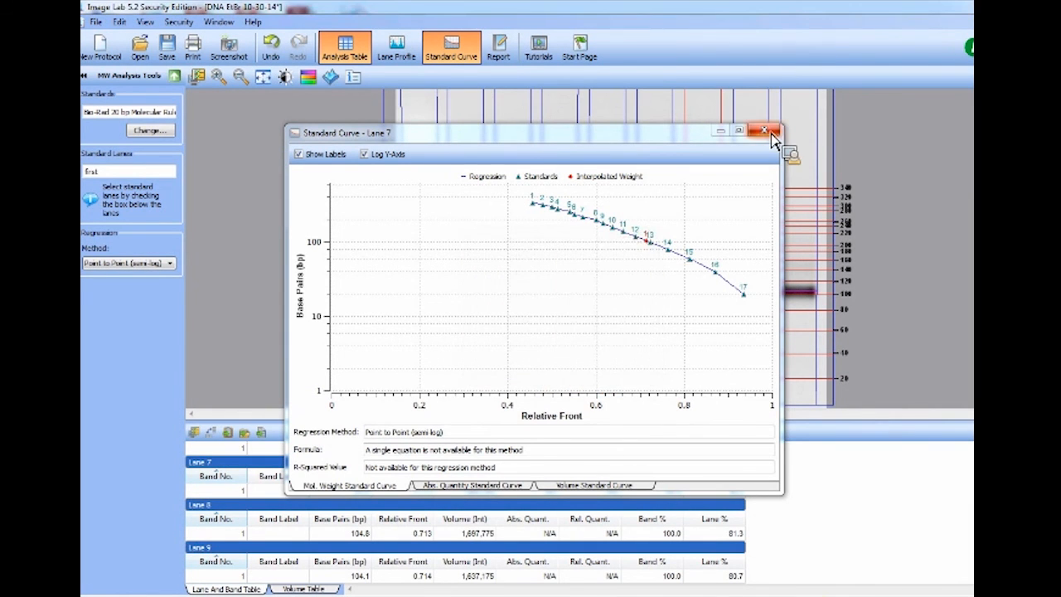
left_click(763, 131)
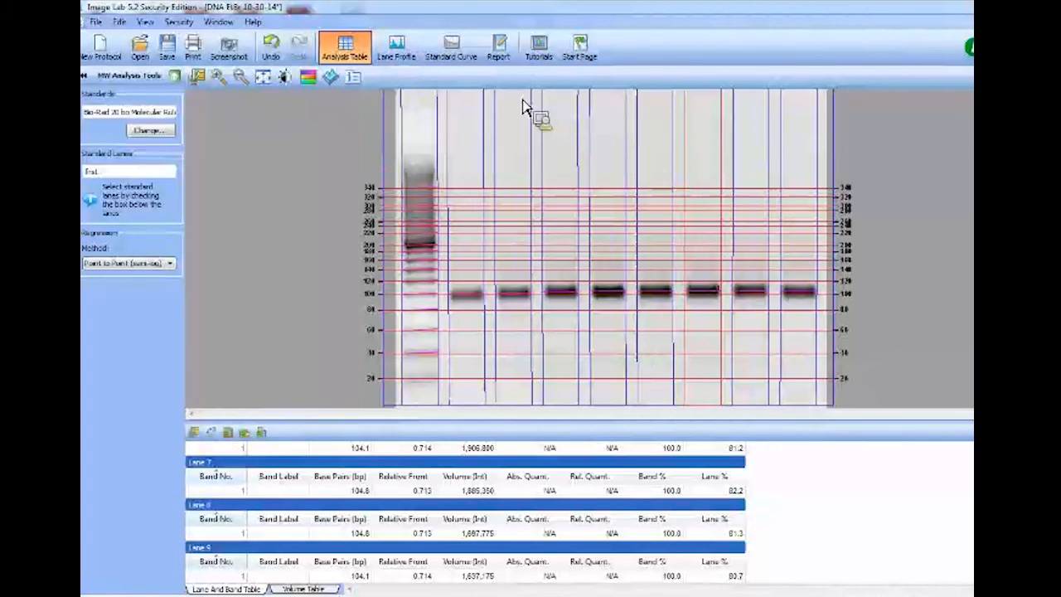
Open the image report, enlarge its preview, and read through the acquisition, image, analysis settings and lane 1 band sections.
left_click(503, 54)
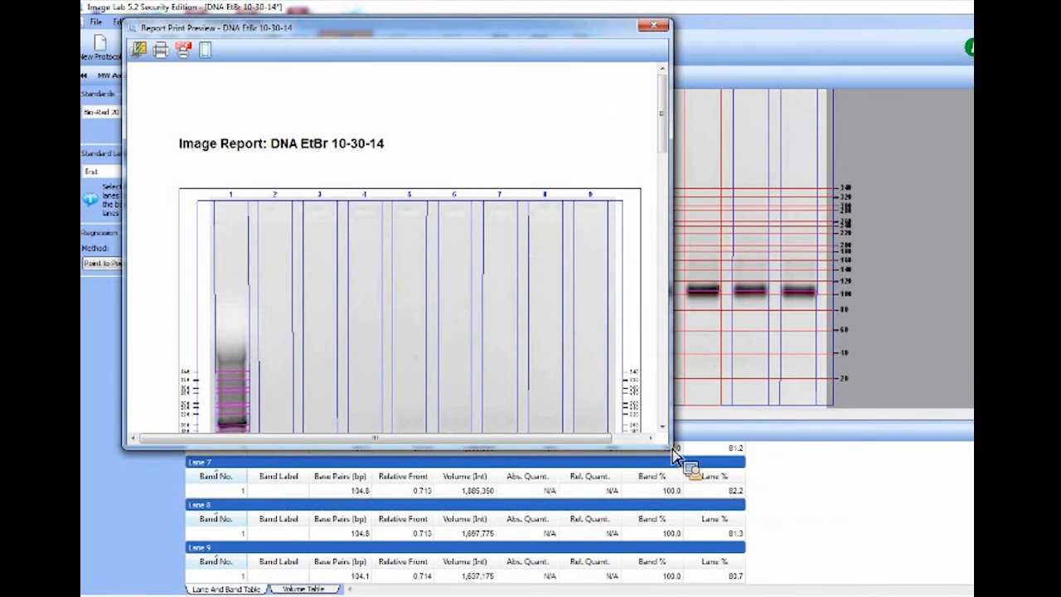
left_click_drag(676, 458, 915, 580)
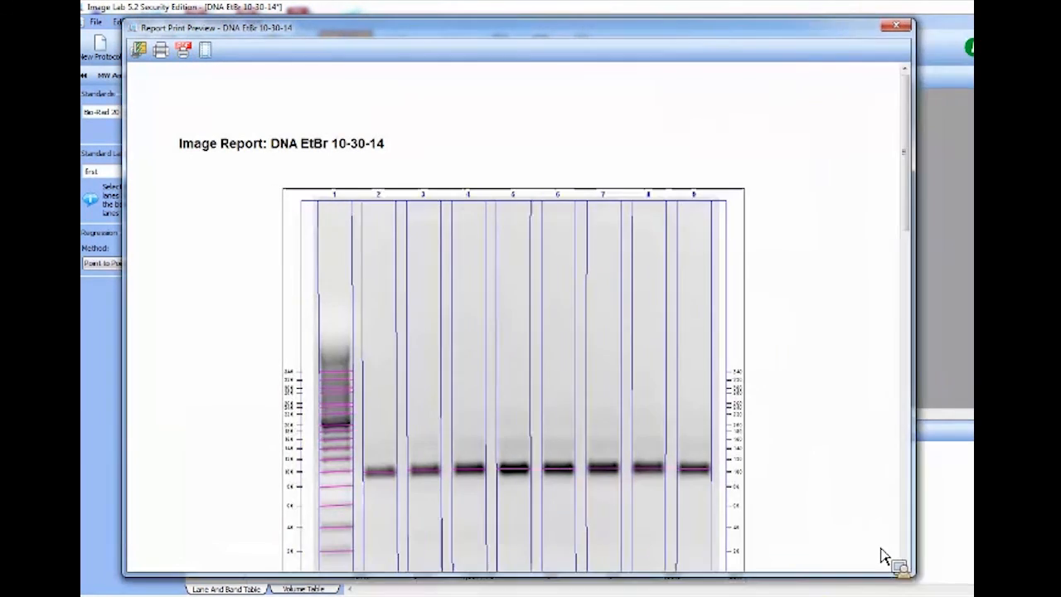
scroll(694, 403, "down", 3)
scroll(695, 402, "down", 6)
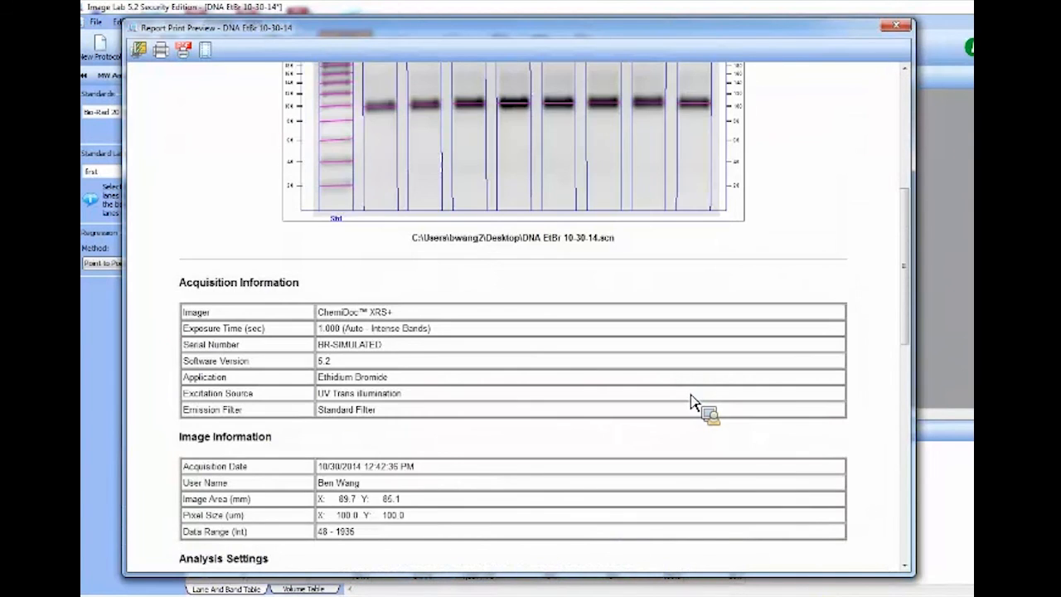
scroll(695, 402, "down", 3)
scroll(695, 403, "down", 9)
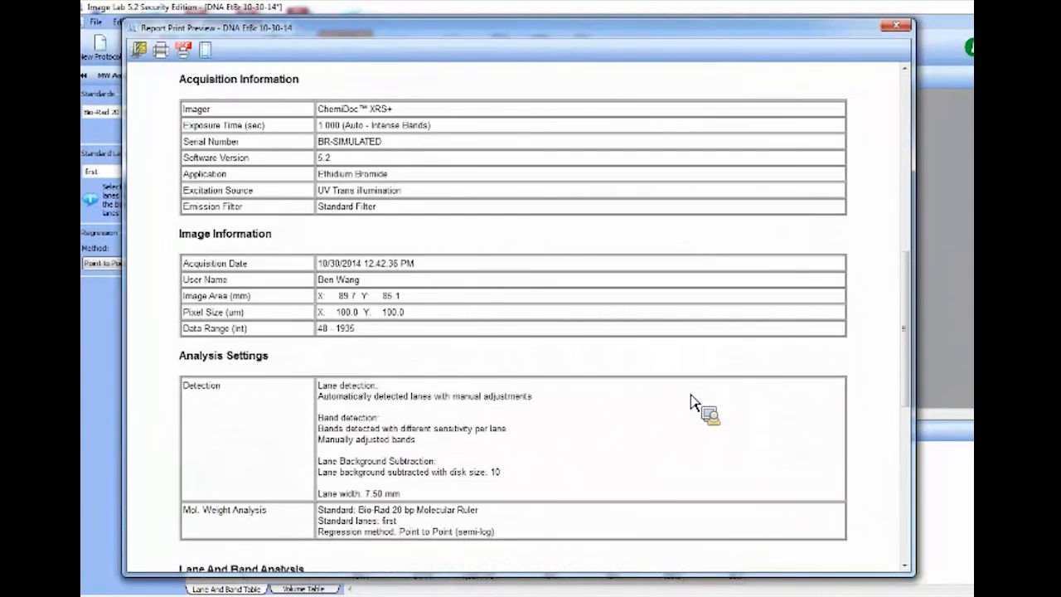
scroll(695, 403, "down", 5)
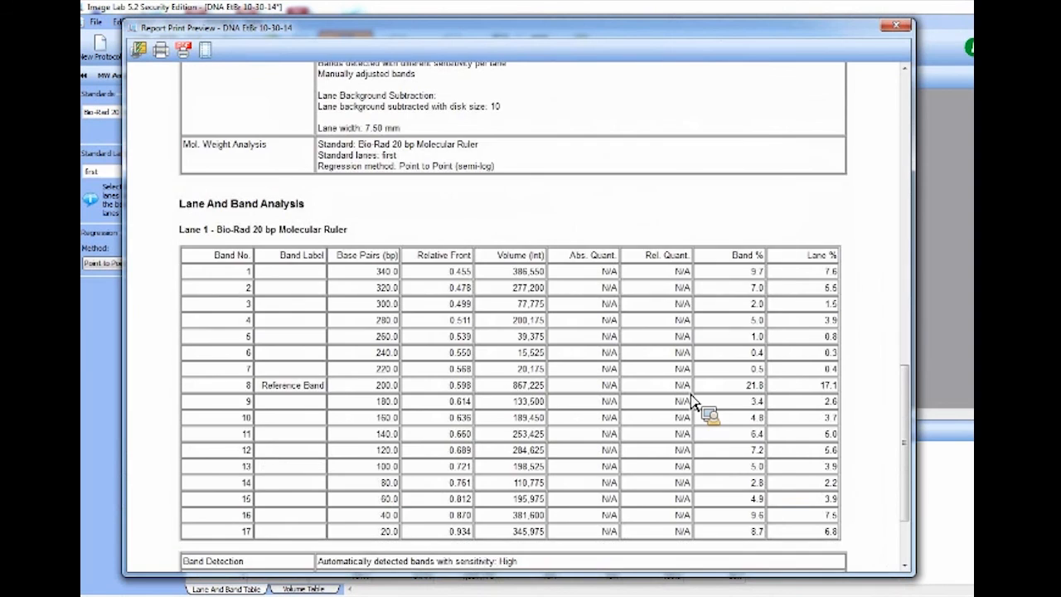
scroll(694, 403, "up", 11)
scroll(694, 403, "up", 15)
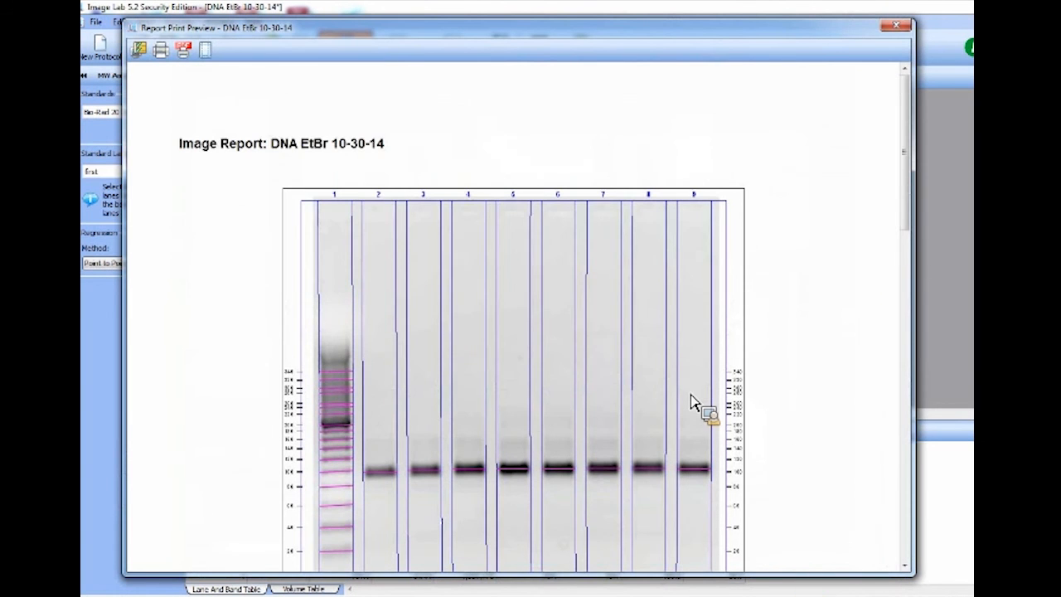
Review the report settings for the lane and band table and the volume table, and close the report preview.
left_click(138, 49)
left_click(425, 199)
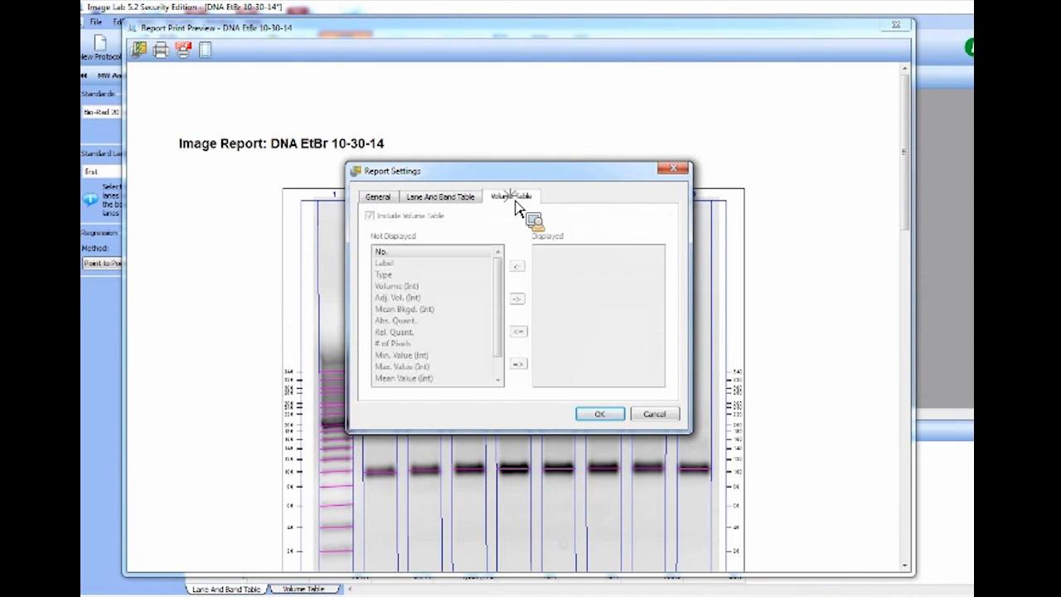
left_click(609, 416)
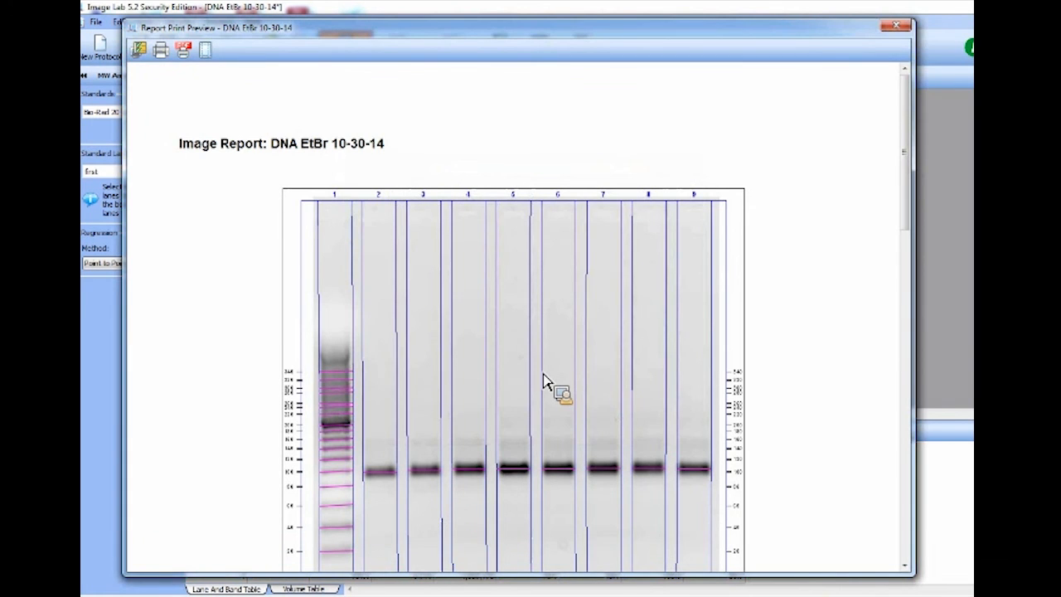
scroll(473, 351, "down", 8)
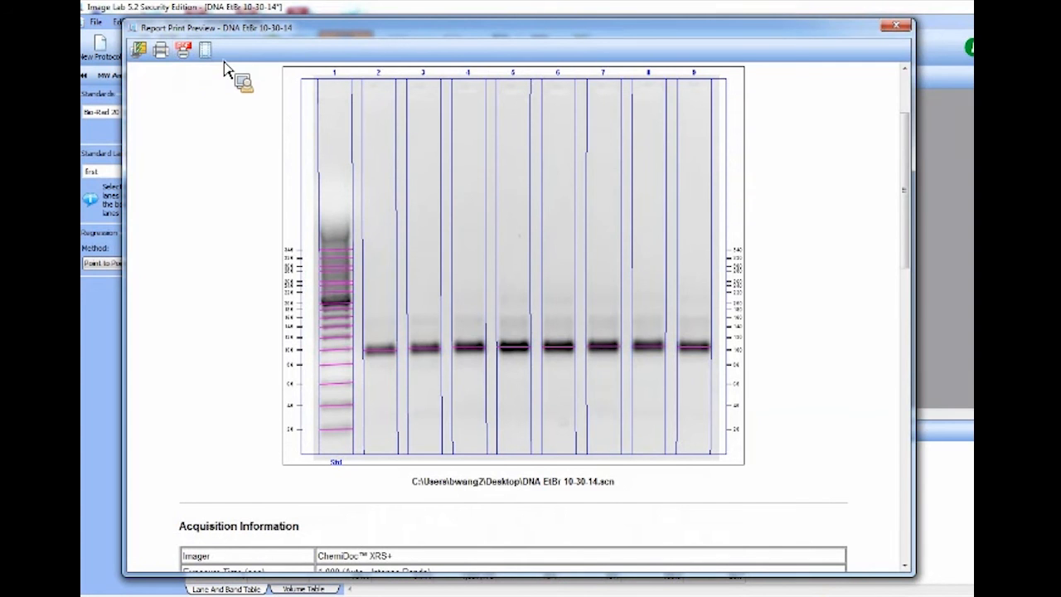
left_click(897, 26)
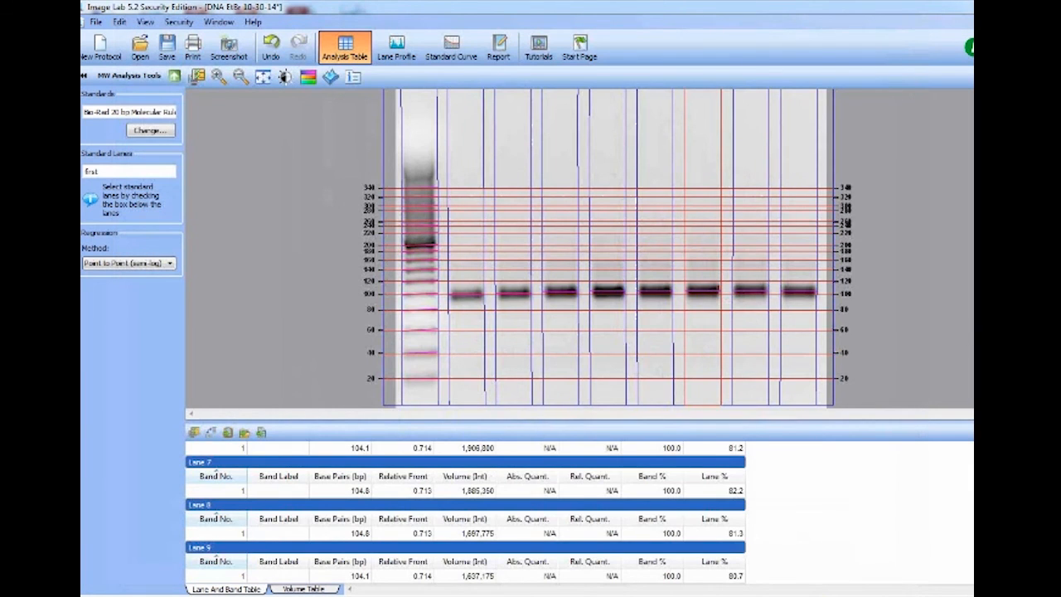
Hide the analysis table to show the full gel image and save the analysed image file.
left_click(973, 432)
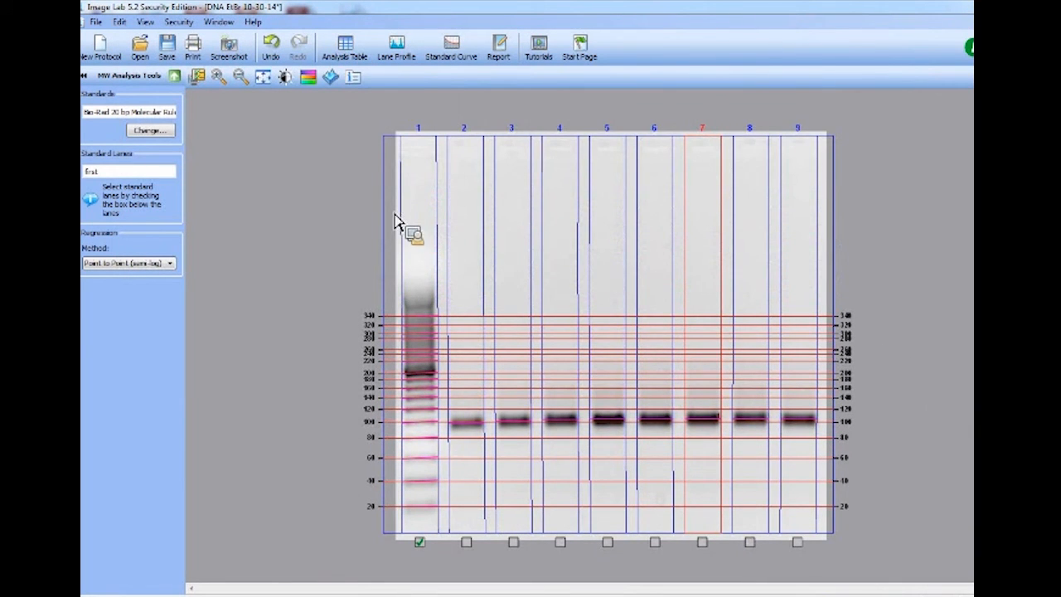
left_click(96, 21)
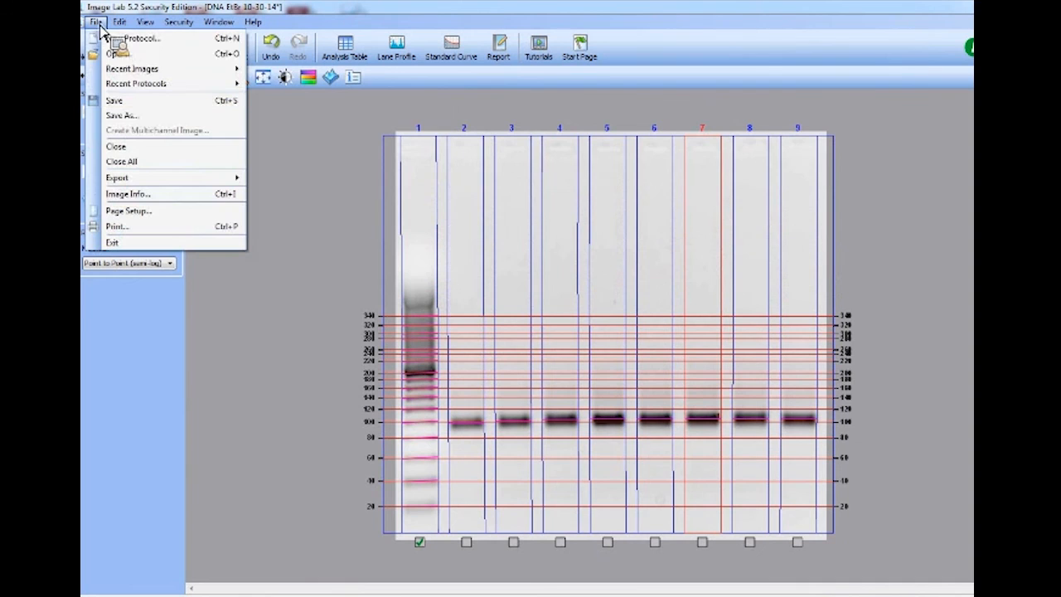
left_click(147, 106)
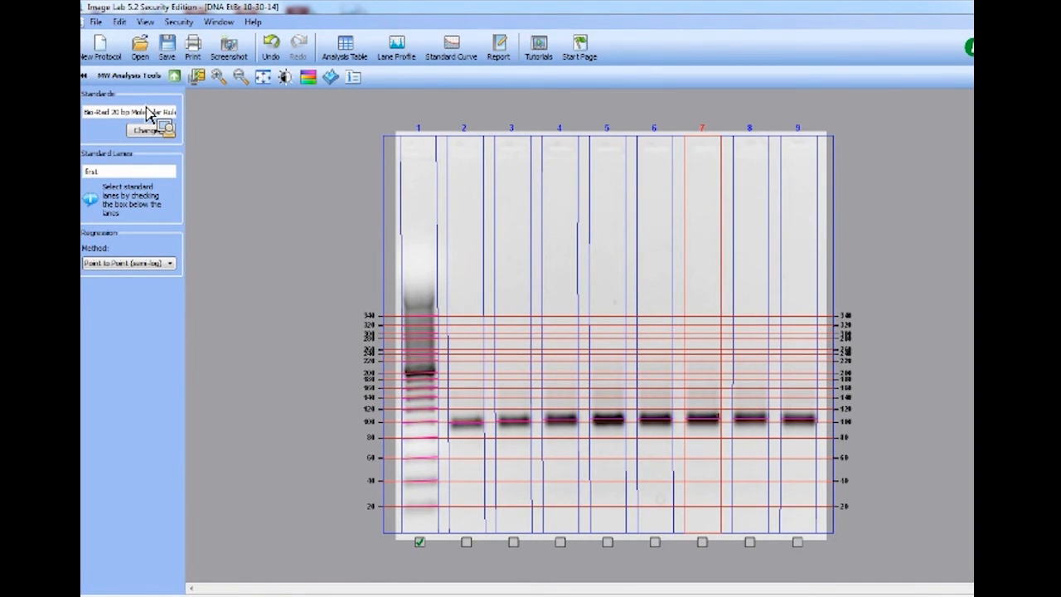
Open the image information, examine the recorded analysis settings, and close it.
left_click(355, 82)
left_click(511, 175)
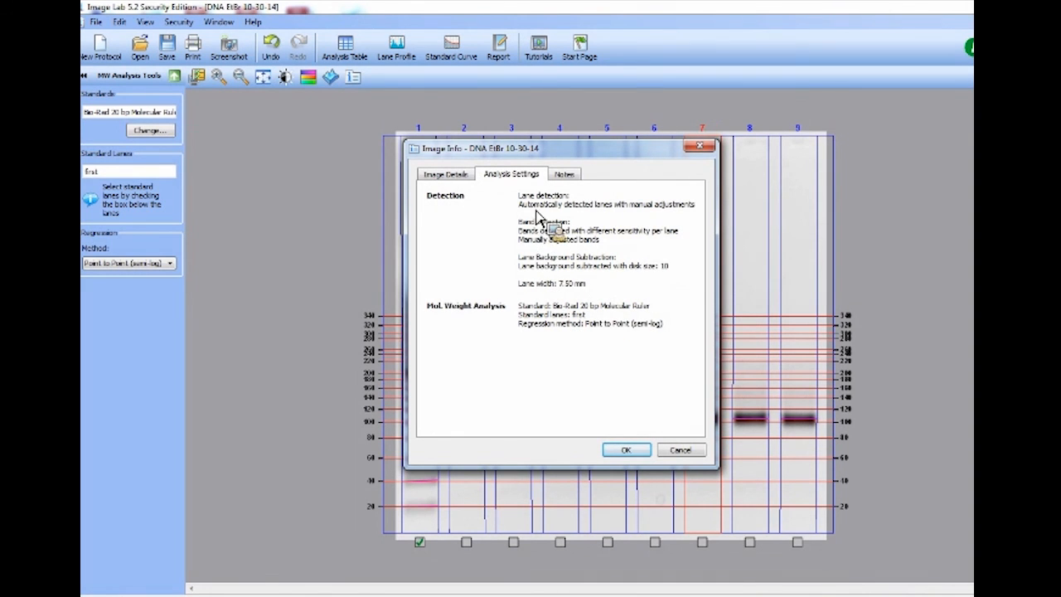
left_click(700, 146)
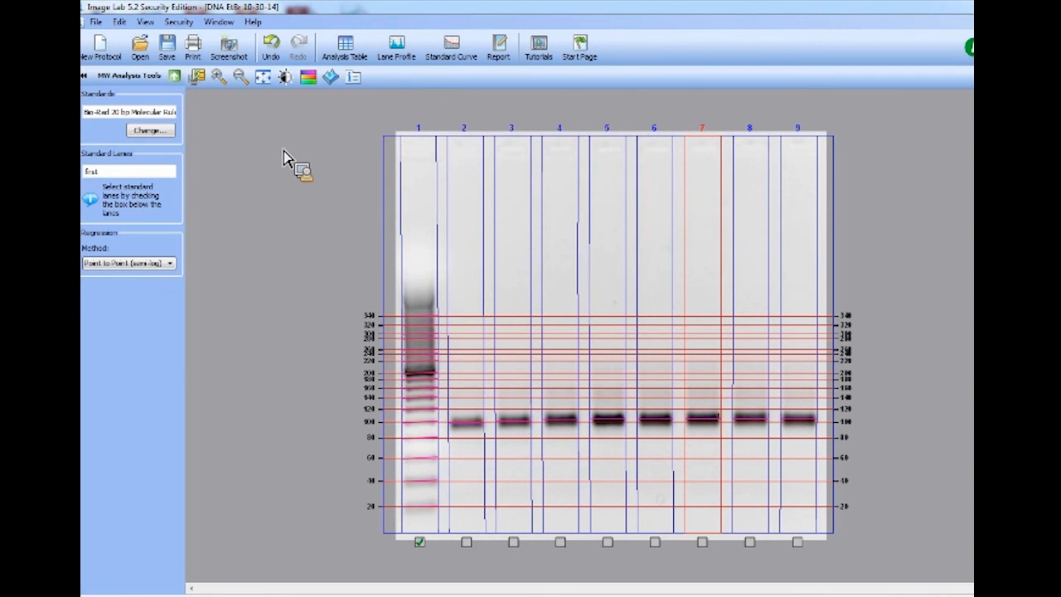
Review the Export for Publication options for the entire image at 600 dpi and the available file formats, and leave without exporting.
left_click(96, 22)
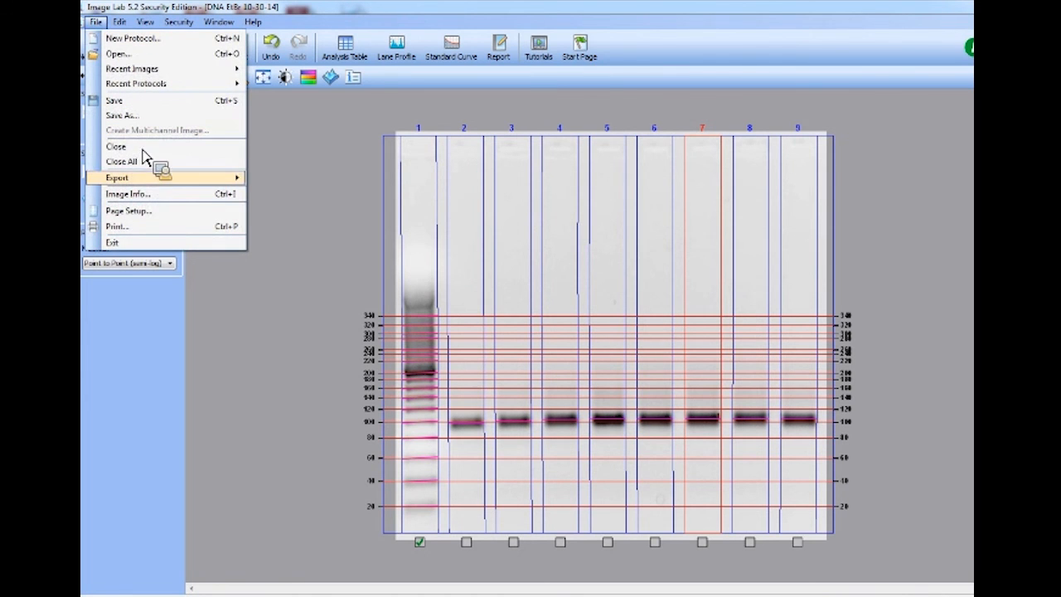
mouse_move(152, 184)
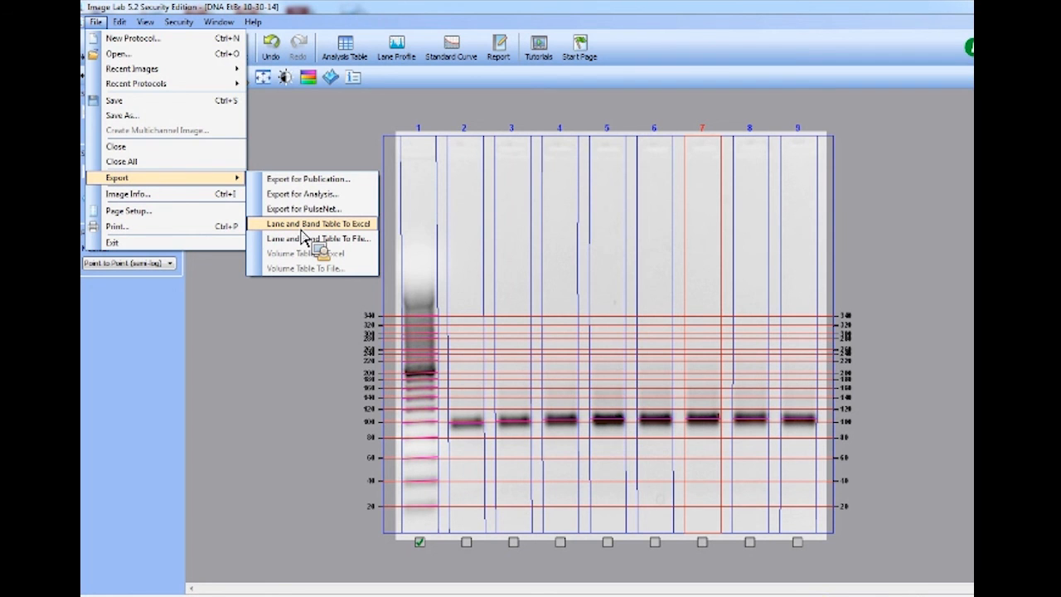
left_click(307, 183)
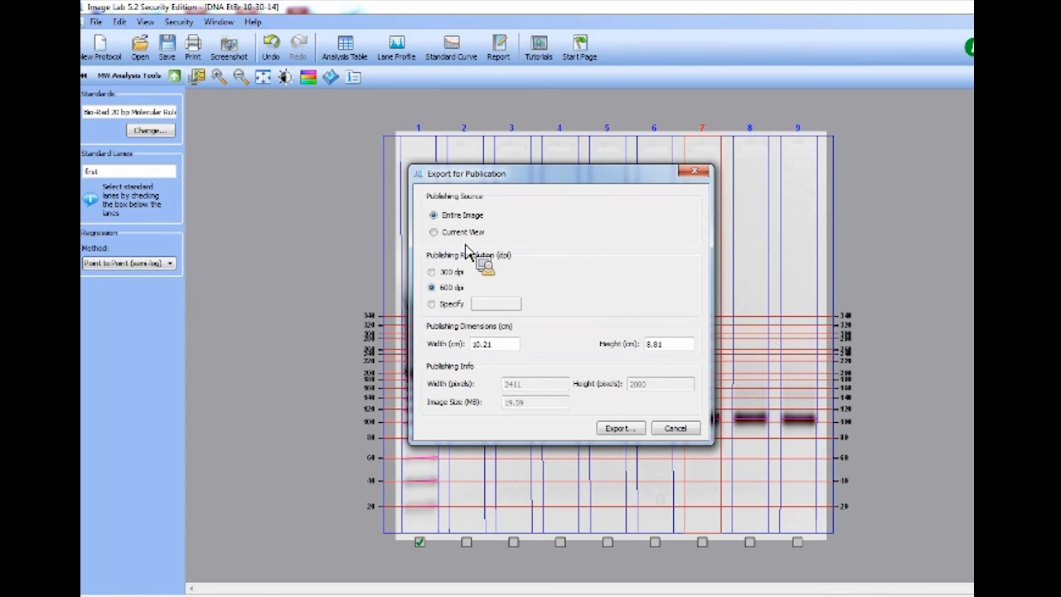
left_click(616, 429)
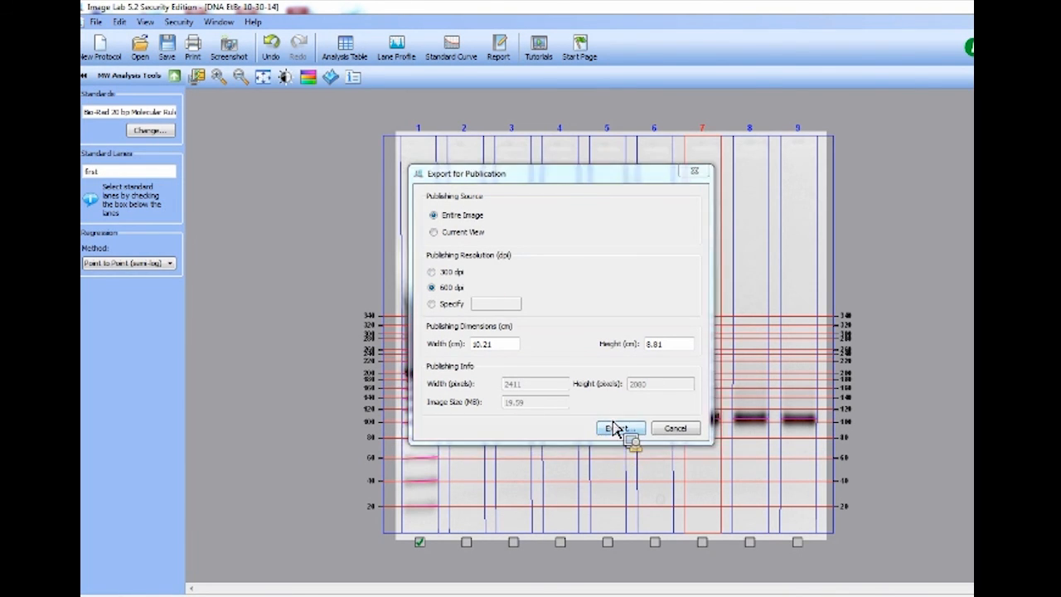
left_click(500, 462)
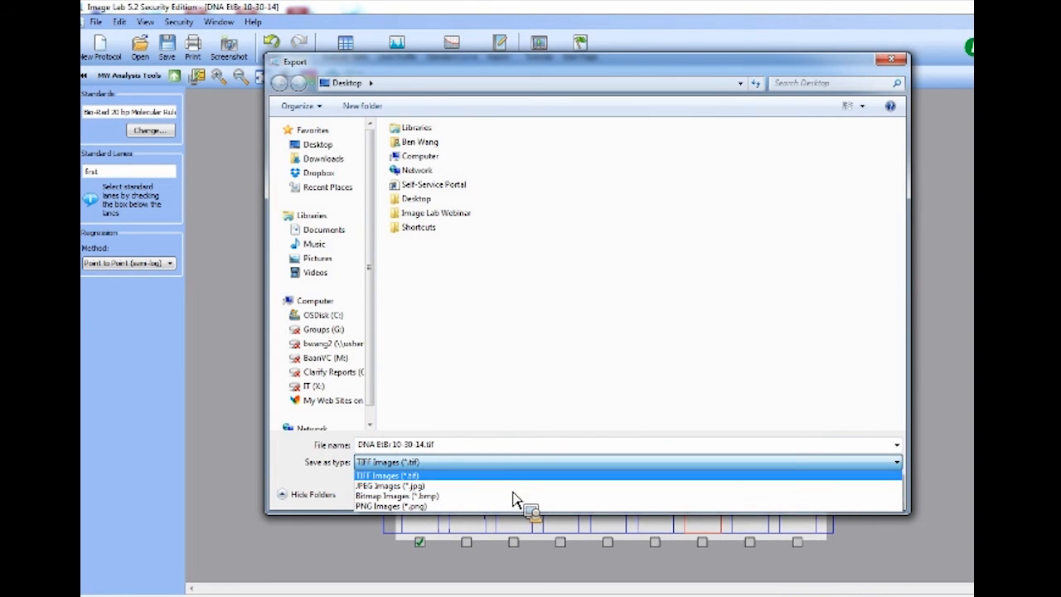
left_click(893, 62)
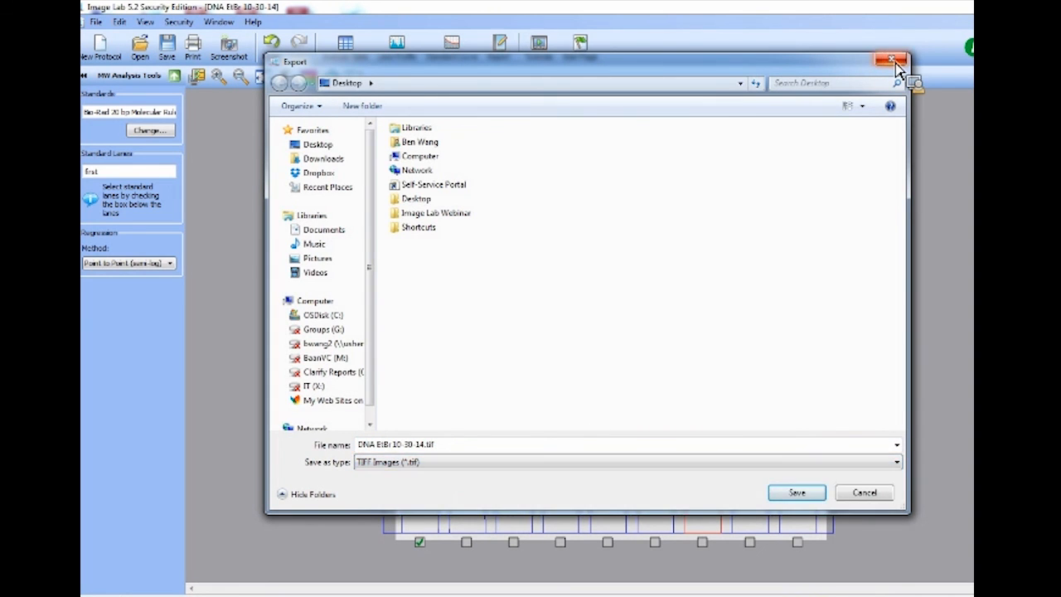
left_click(863, 493)
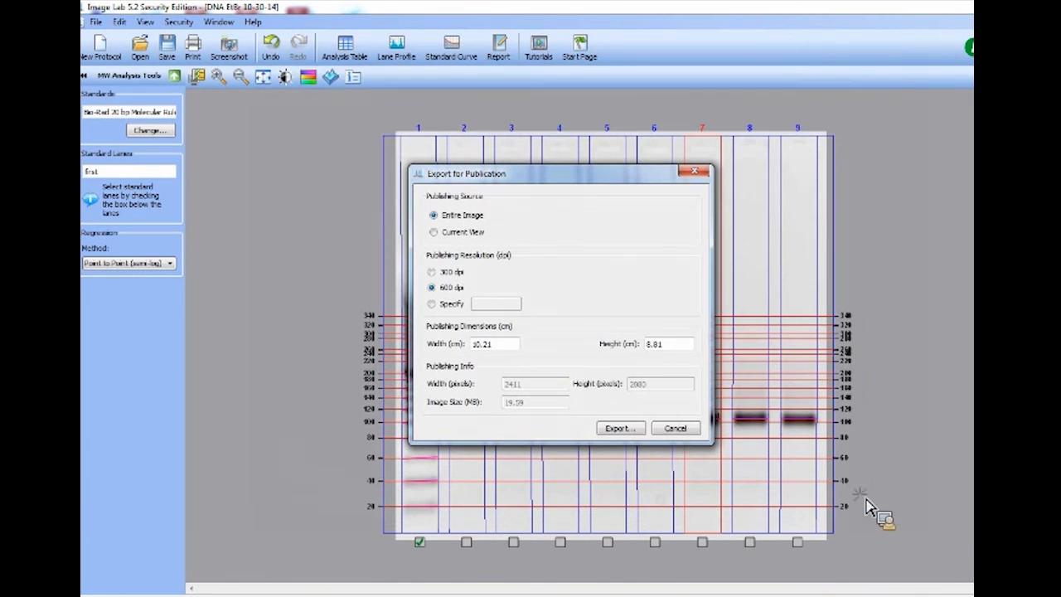
left_click(696, 172)
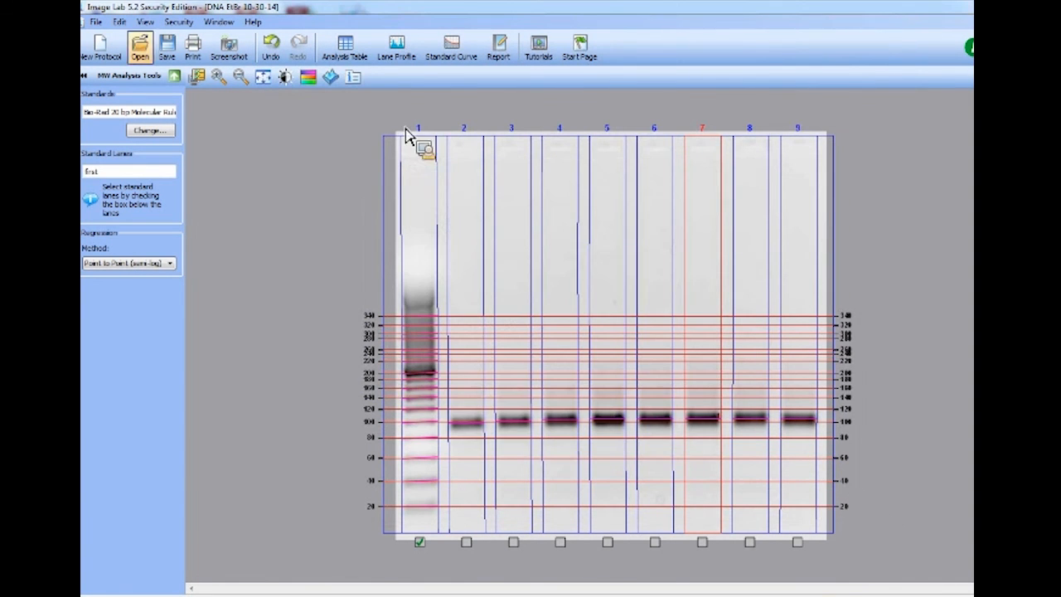
Open Export for Analysis, check which file types it offers, and cancel the export.
left_click(96, 21)
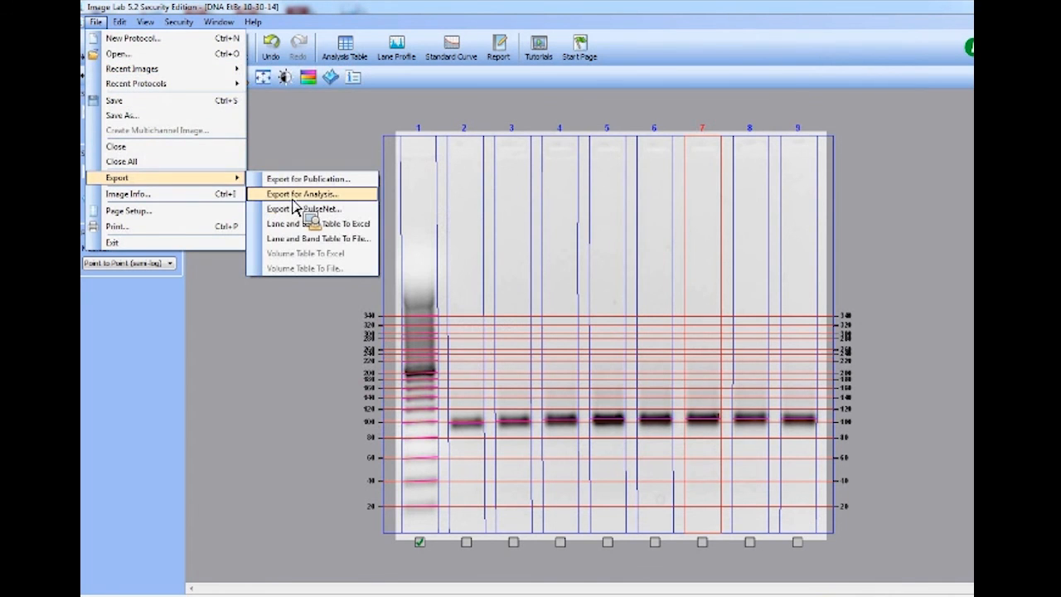
left_click(297, 207)
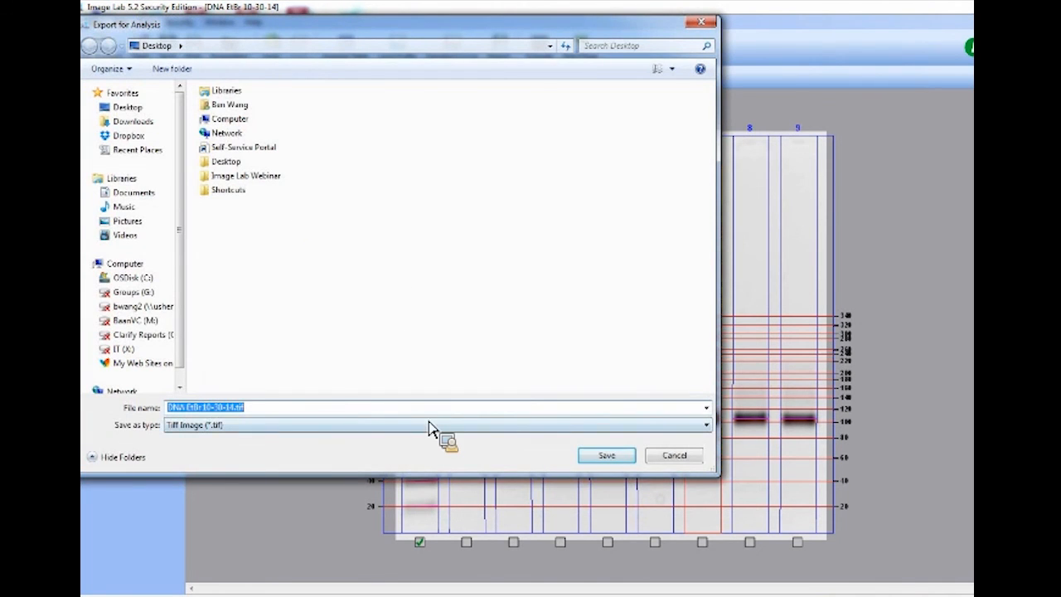
left_click(432, 425)
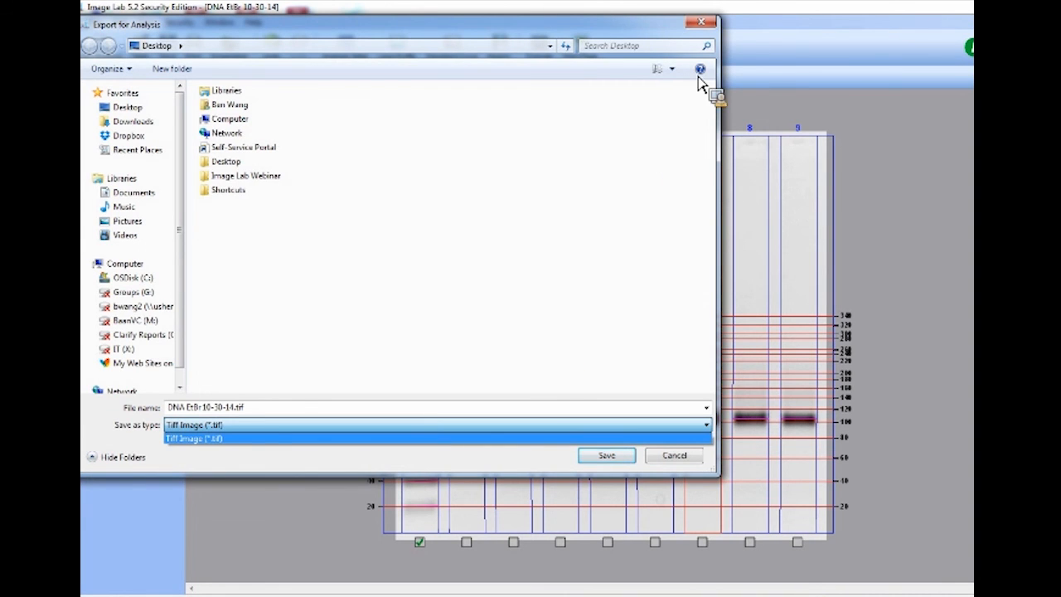
left_click(711, 24)
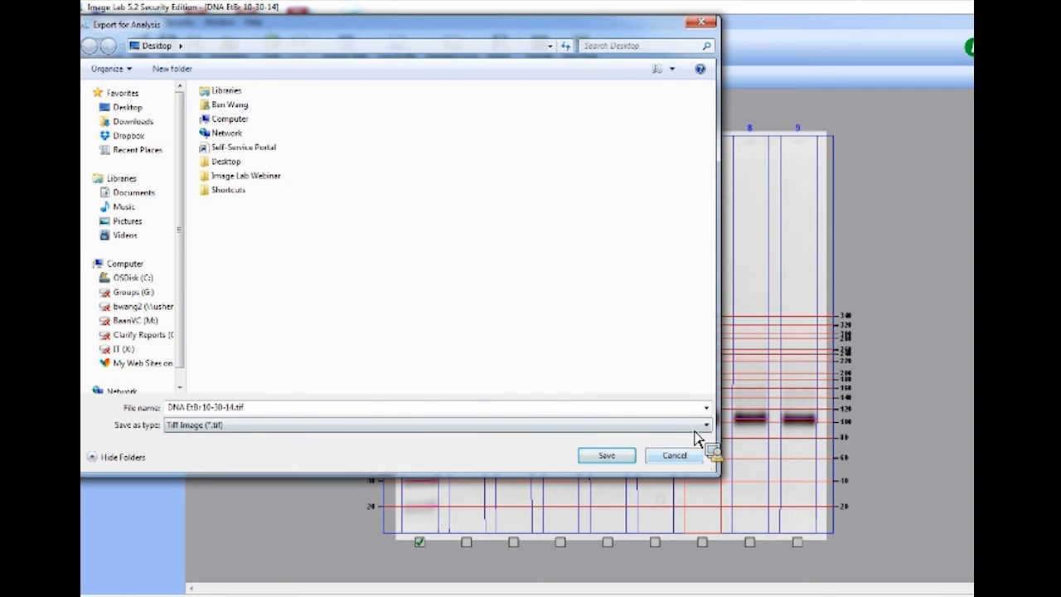
left_click(687, 457)
Open Export for PulseNet, check which file types it offers, and close it without exporting.
left_click(96, 22)
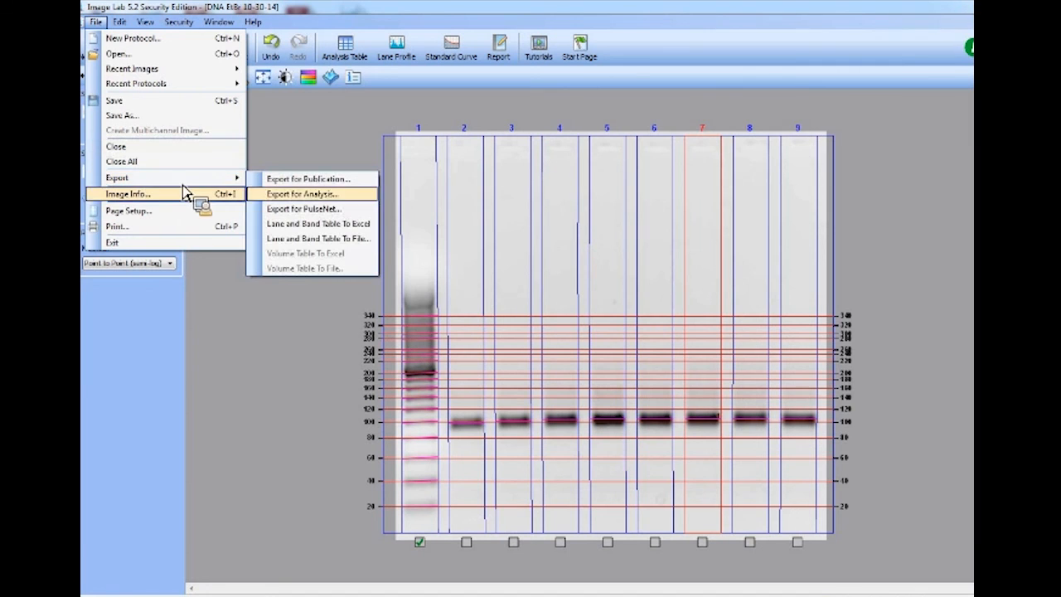
mouse_move(203, 179)
left_click(258, 208)
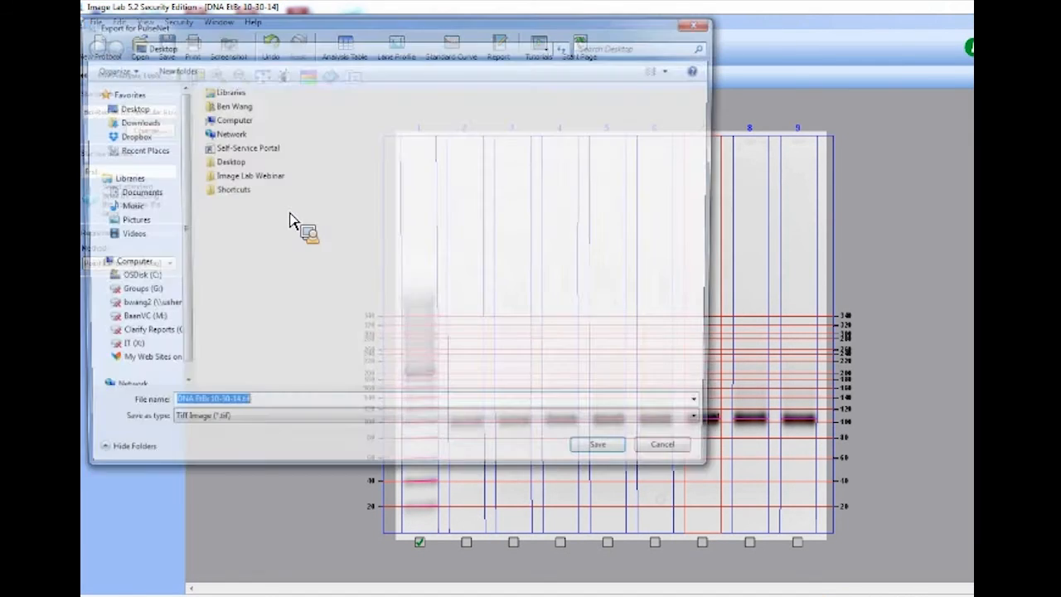
left_click(369, 426)
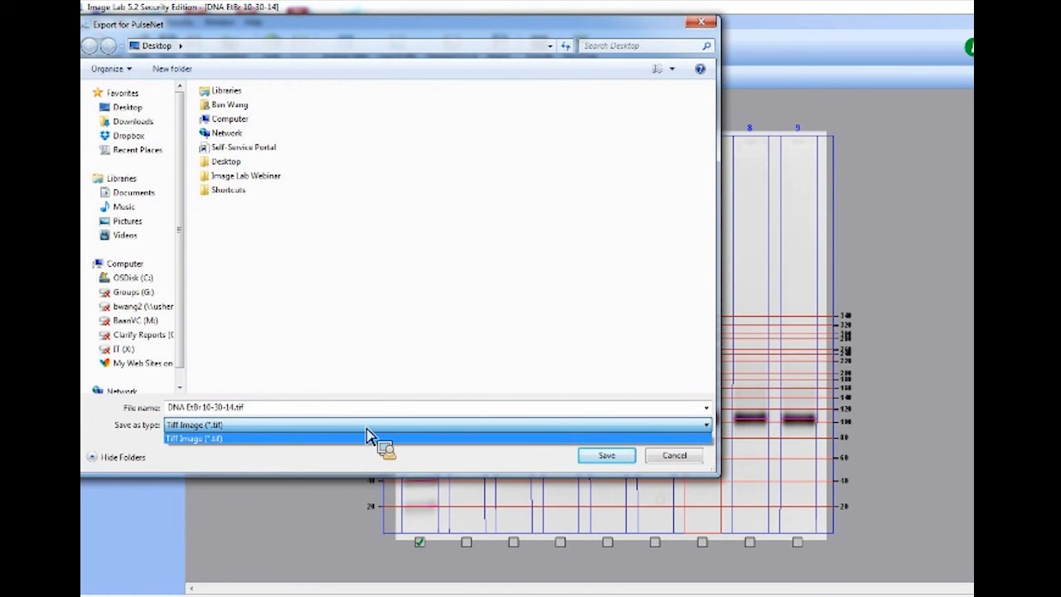
left_click(368, 436)
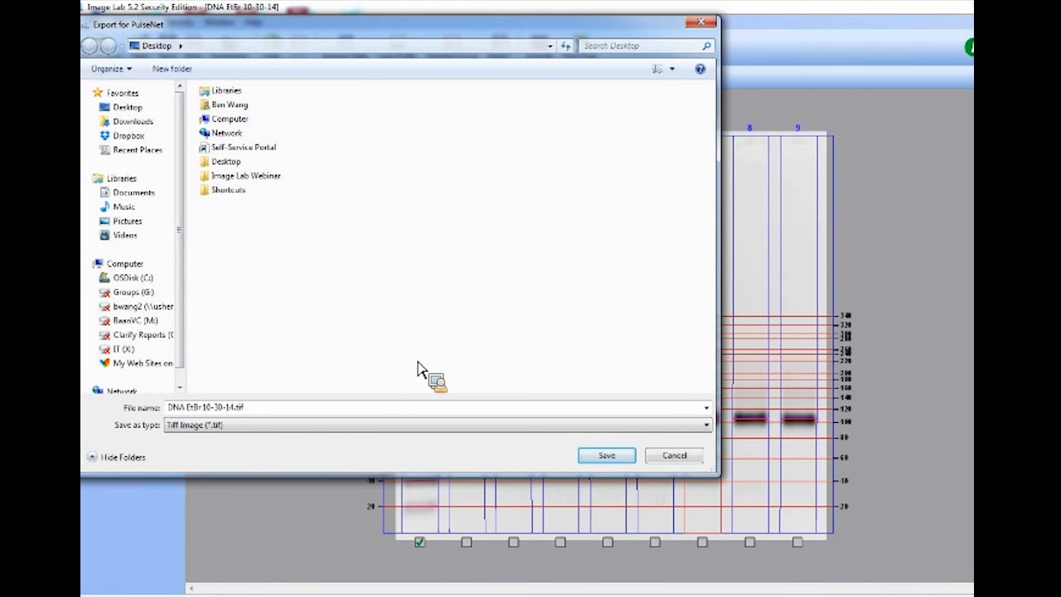
left_click(701, 23)
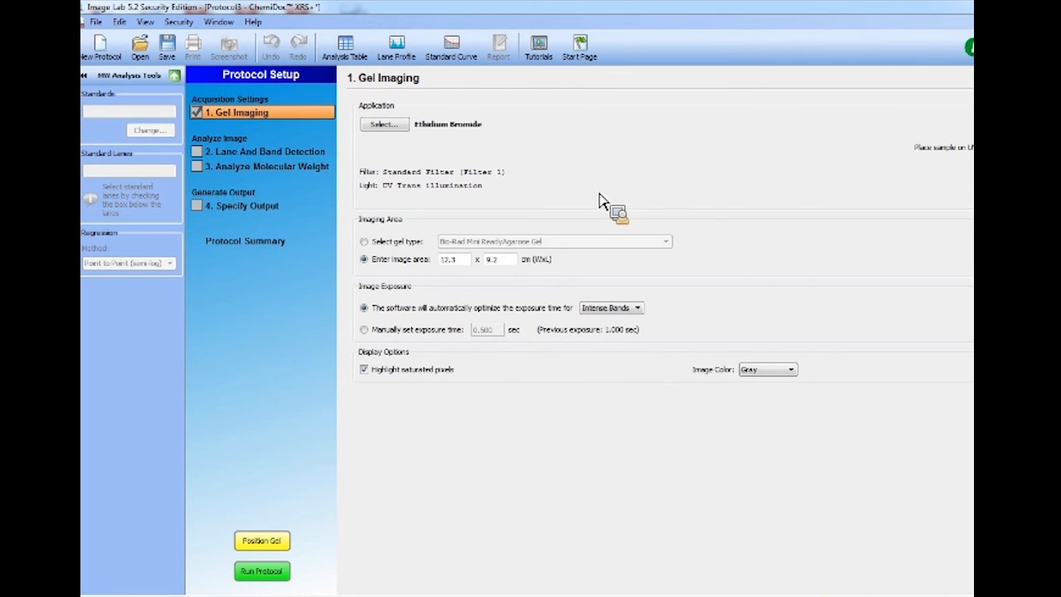
Restore the Ethidium Bromide protocol to a floating window and save it to the Desktop as DNA EtBr 10-30-14.
left_click(973, 23)
left_click_drag(560, 81, 686, 148)
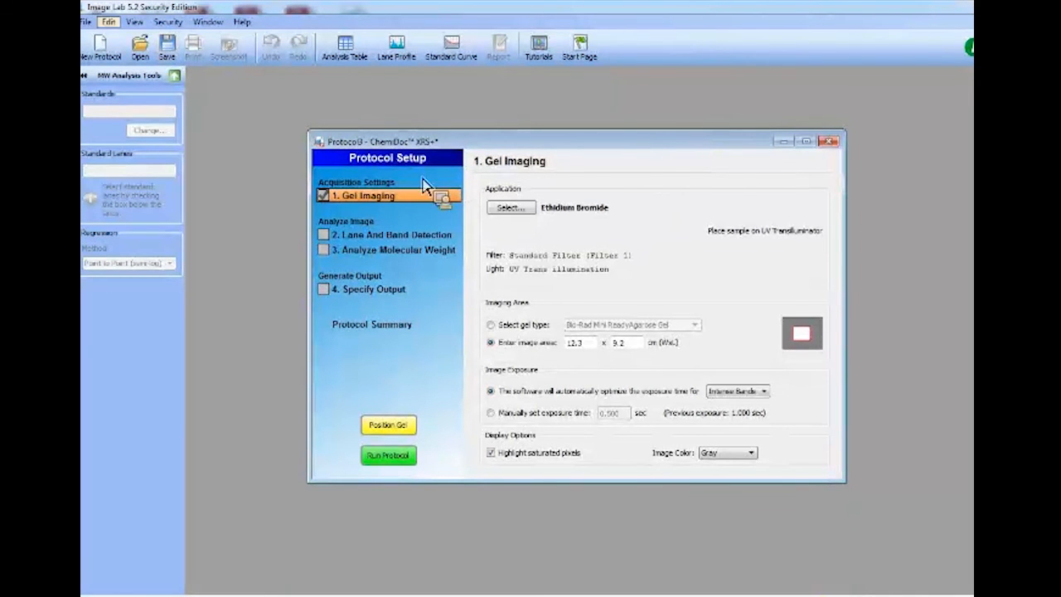
left_click(86, 22)
left_click(124, 114)
left_click(229, 409)
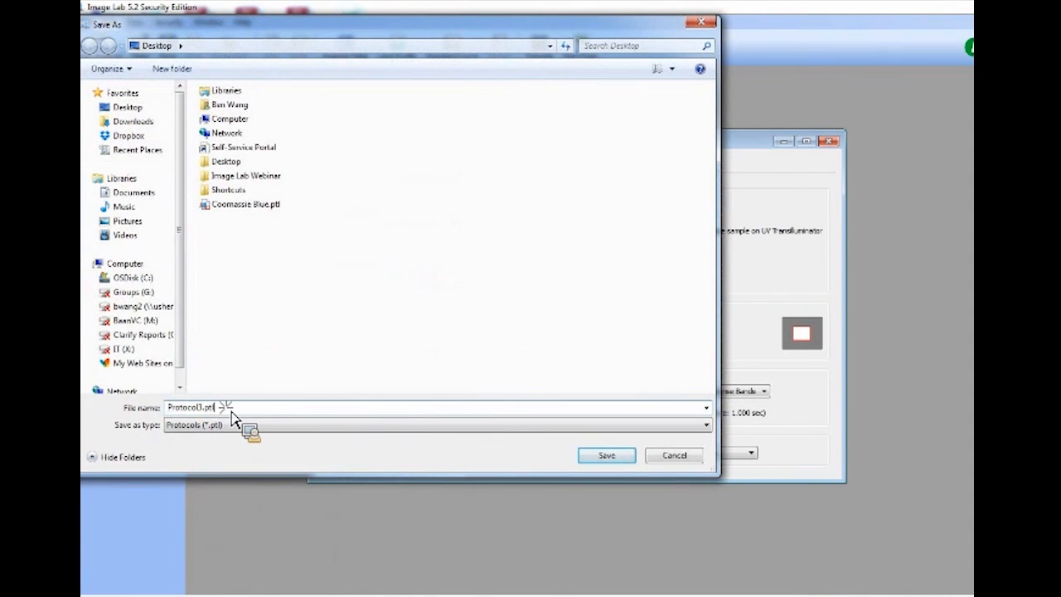
double_click(207, 411)
left_click_drag(230, 414, 135, 408)
type("N")
key("BackSpace")
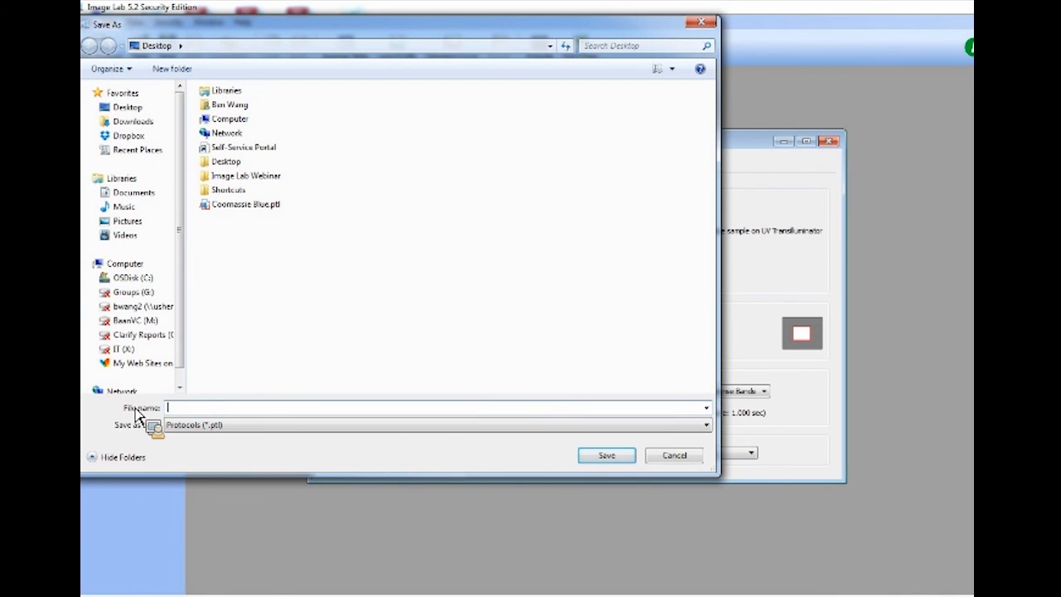
type("D")
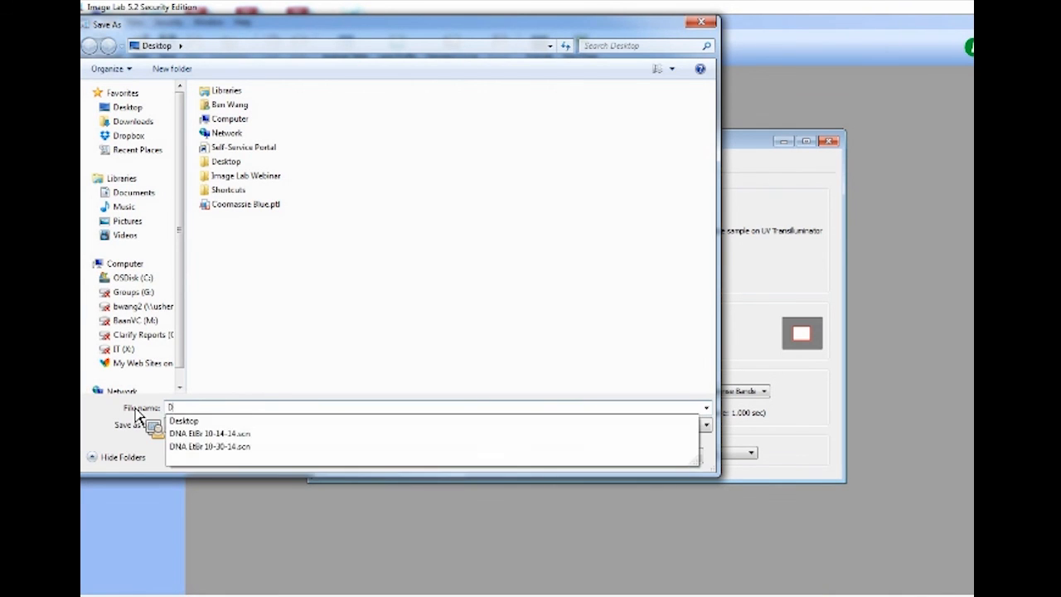
type("NA 10-")
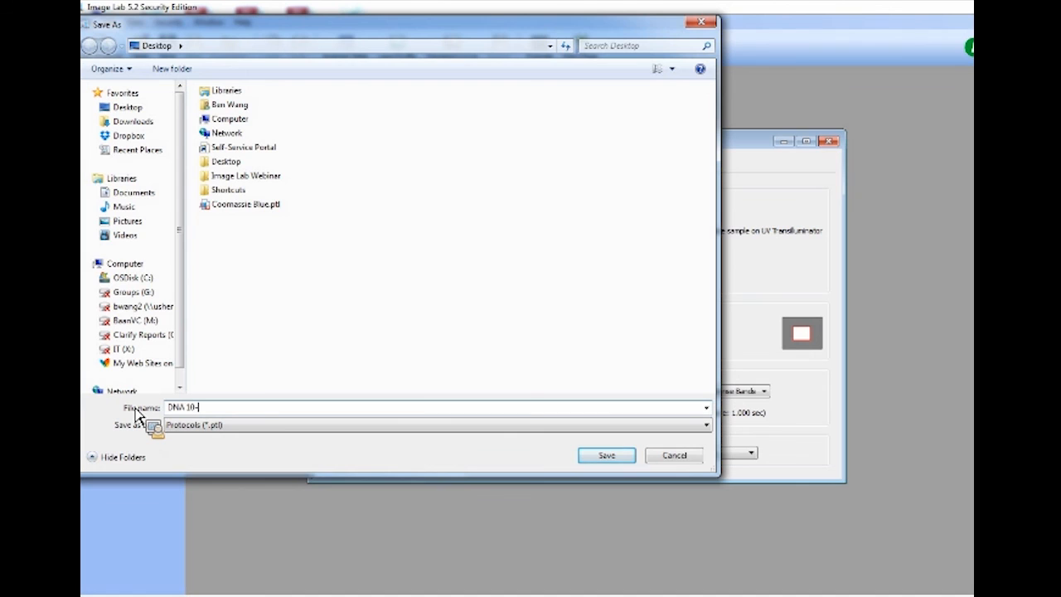
type("30-14")
left_click(189, 408)
type("EtBR")
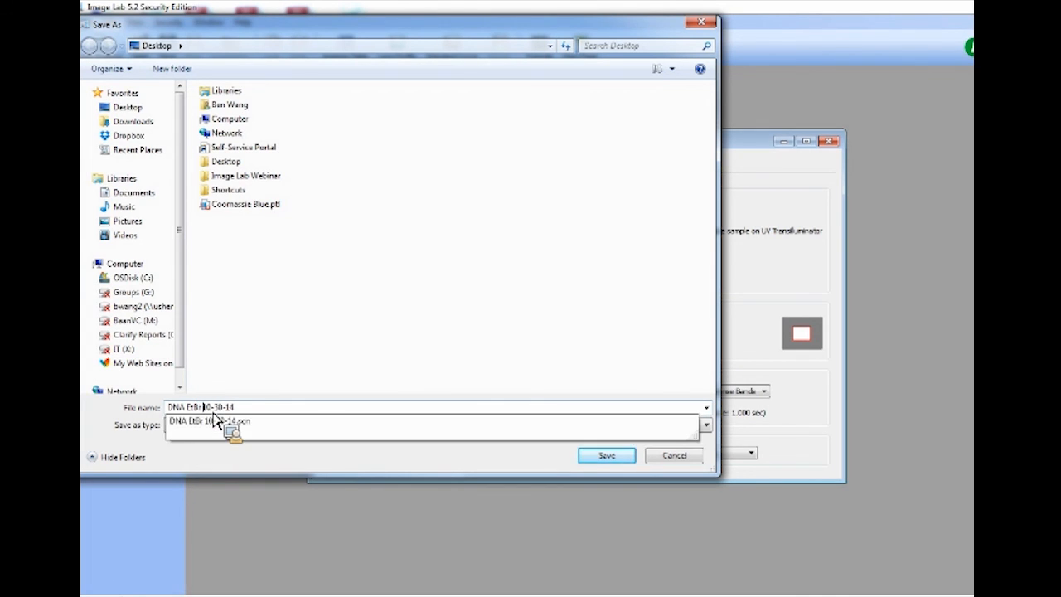
left_click(607, 456)
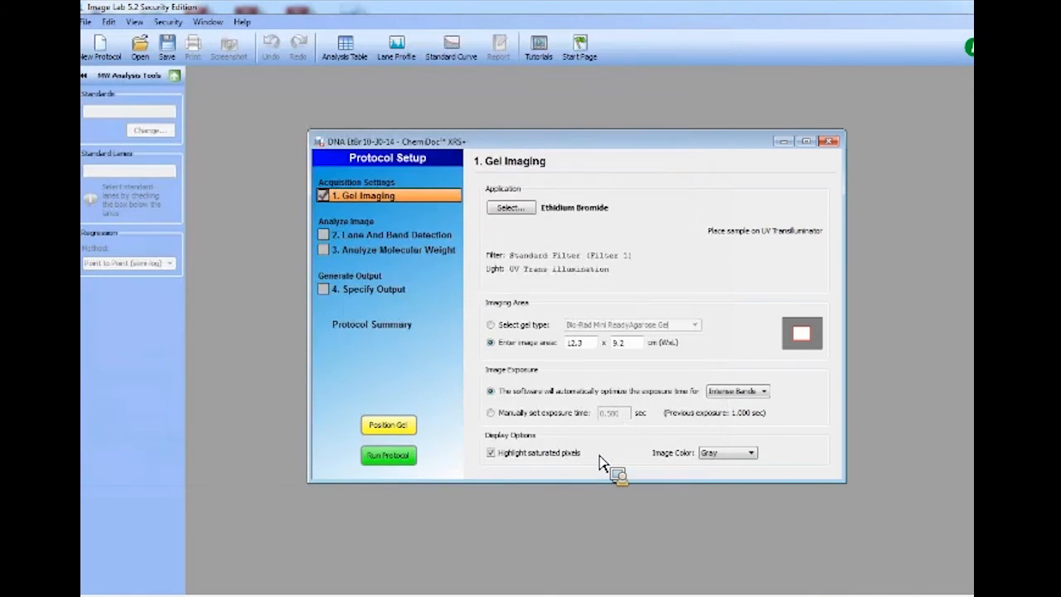
Close the protocol, reopen DNA EtBr 10-30-14 from the Start Page's recent protocols, and review its summary and Gel Imaging settings.
left_click(831, 142)
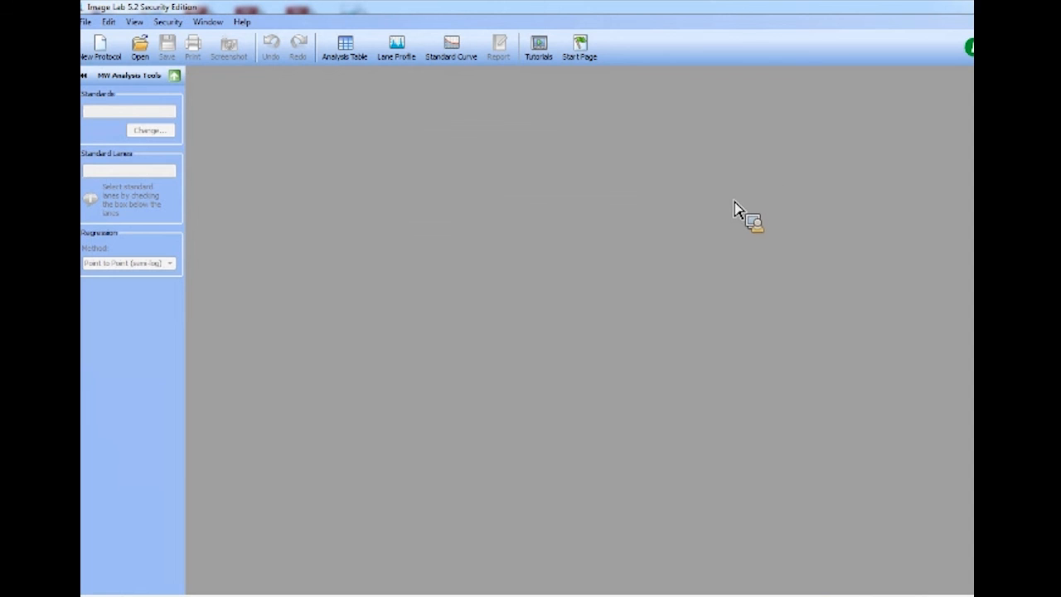
left_click(589, 57)
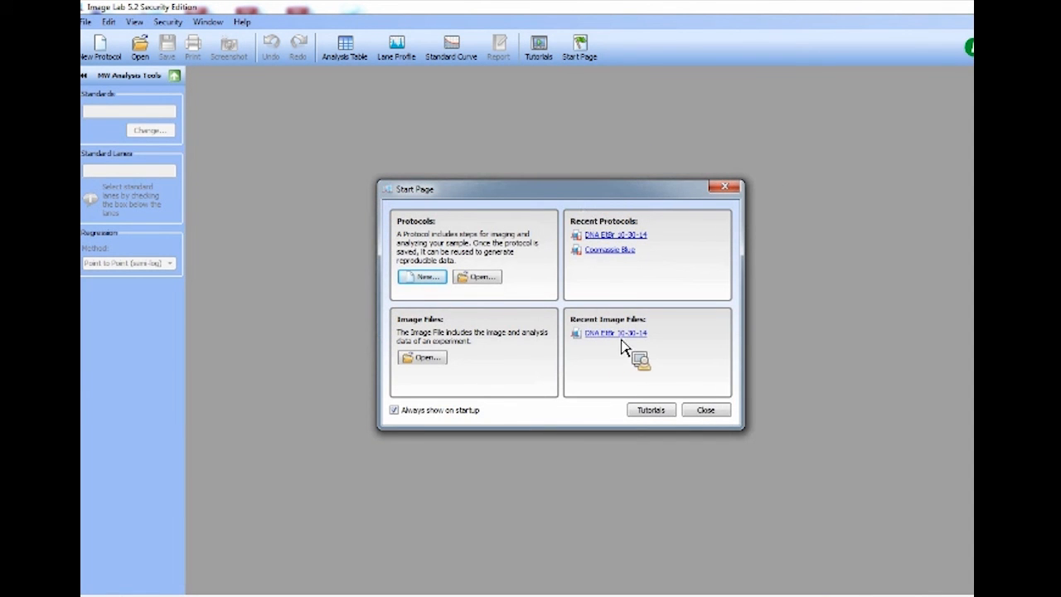
left_click(613, 239)
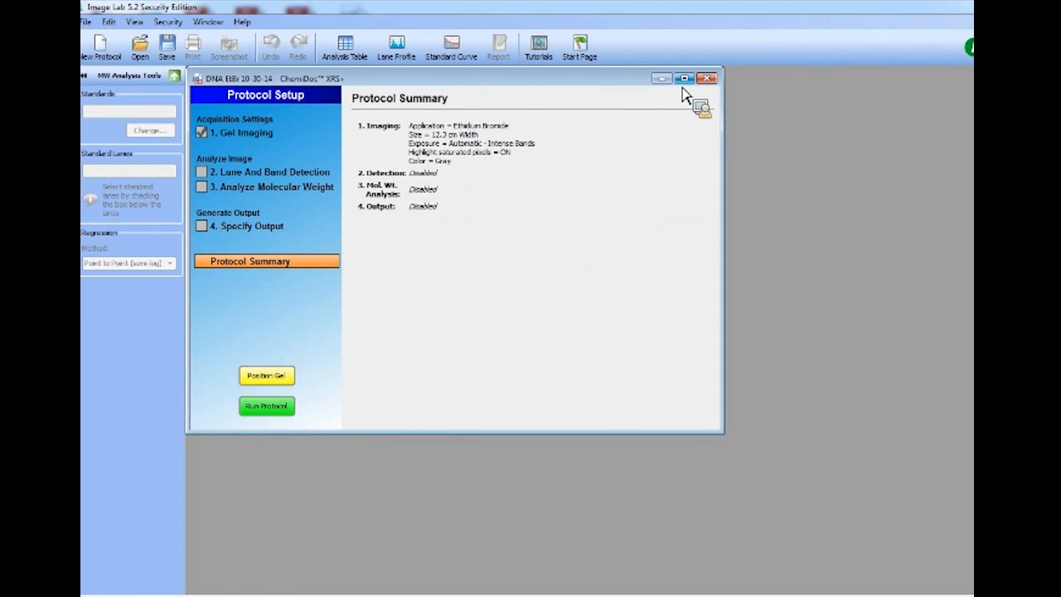
left_click(684, 78)
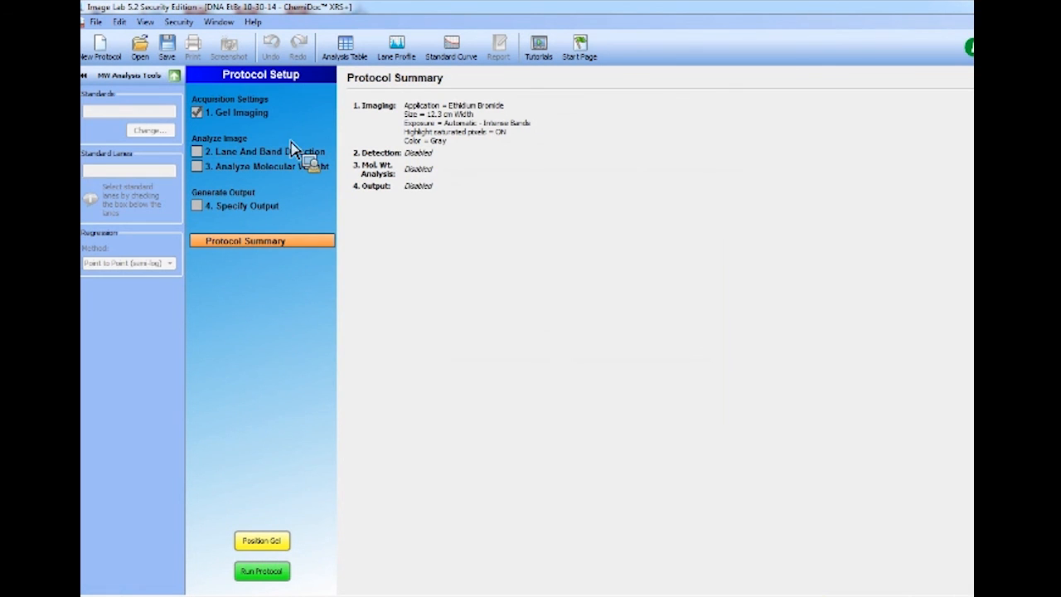
left_click(254, 120)
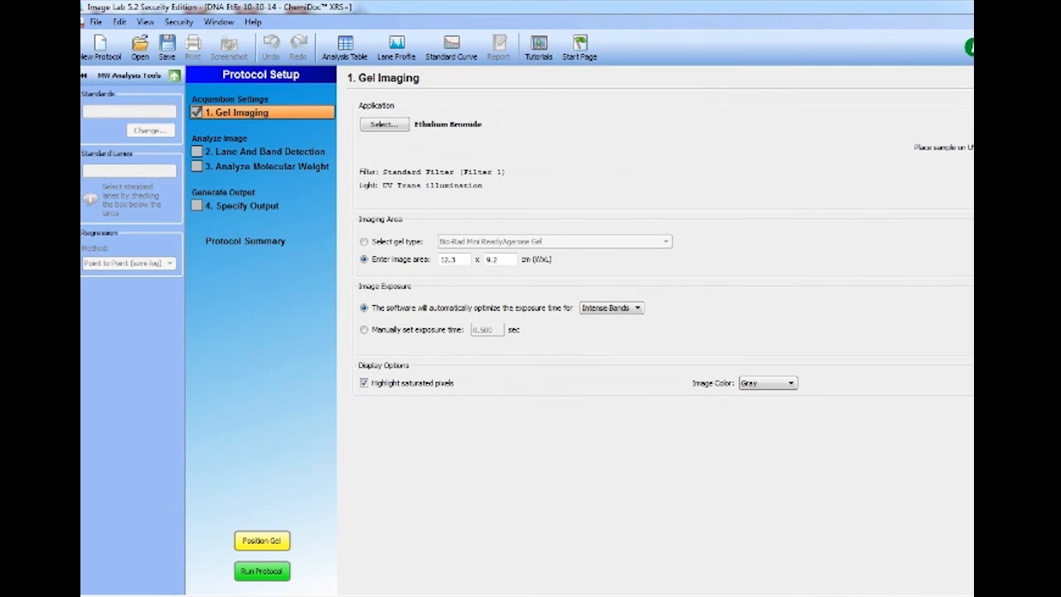
Restore and close the reopened protocol window, and switch to the Image Lab Basics presentation in PowerPoint.
left_click(1027, 22)
left_click_drag(506, 78, 558, 114)
left_click(765, 119)
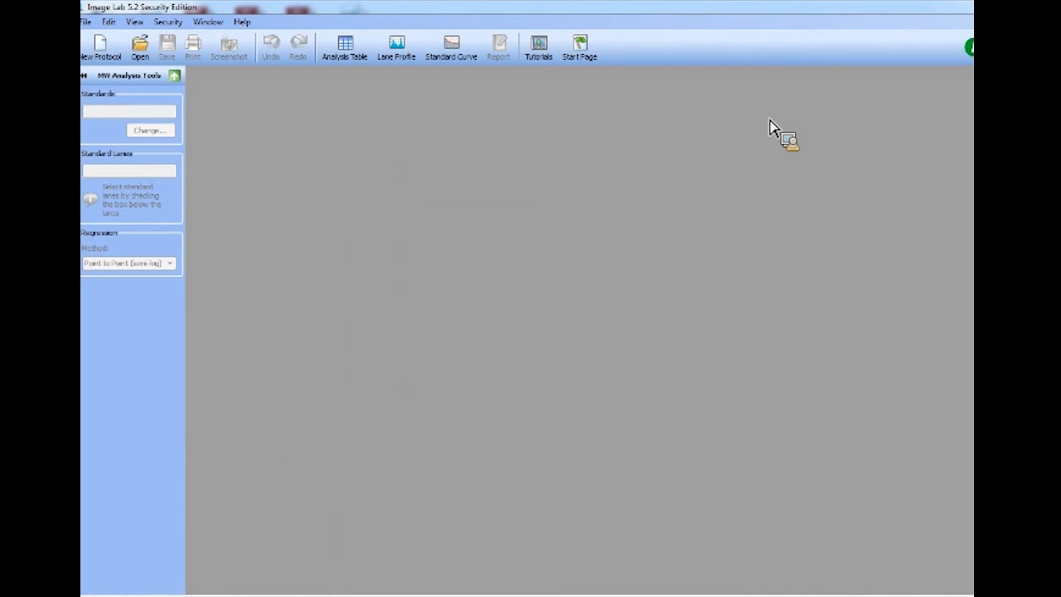
mouse_move(604, 594)
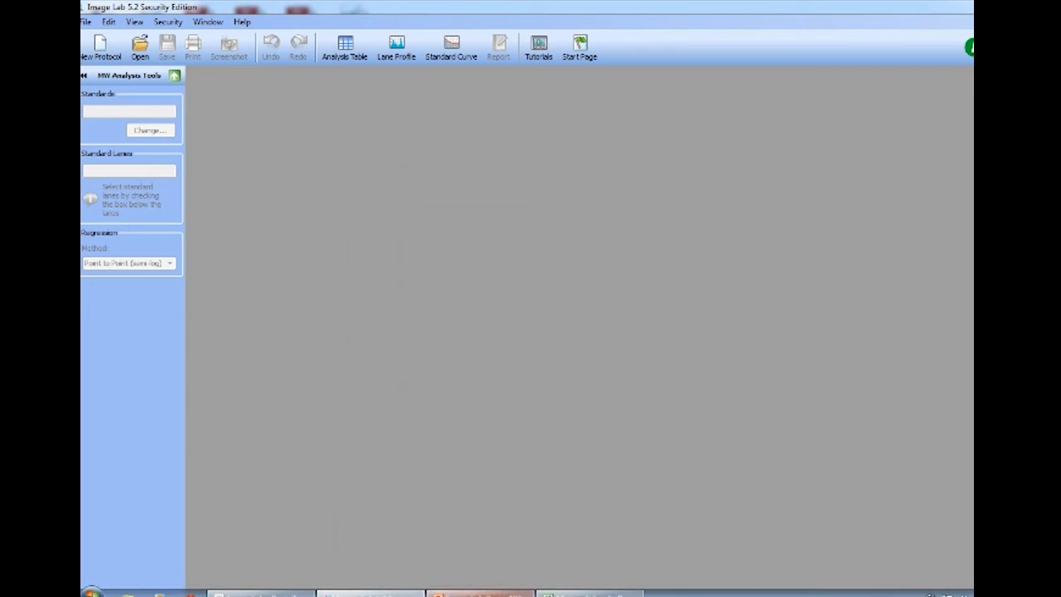
left_click(479, 594)
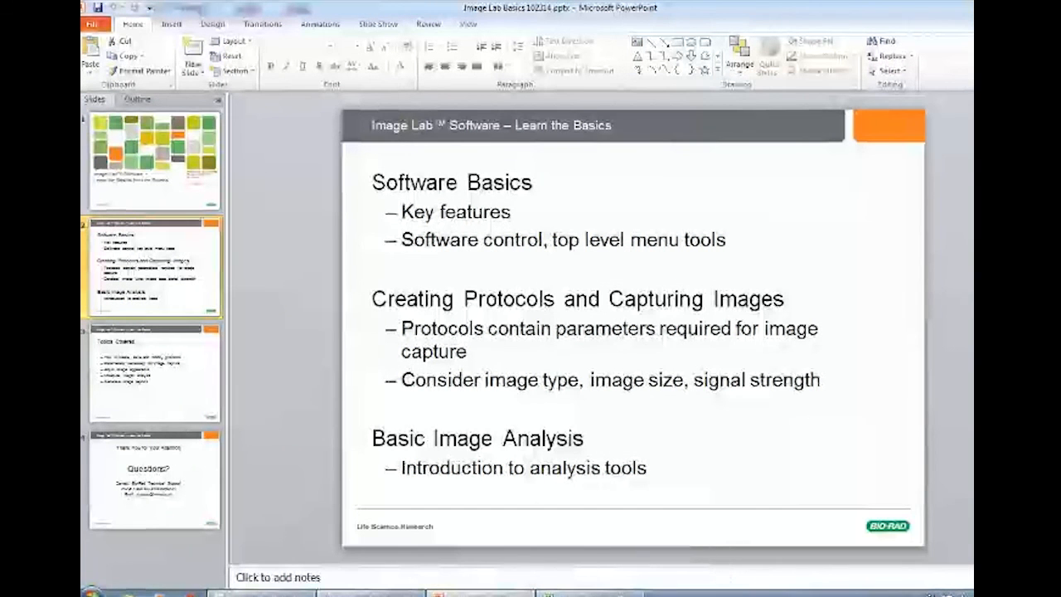